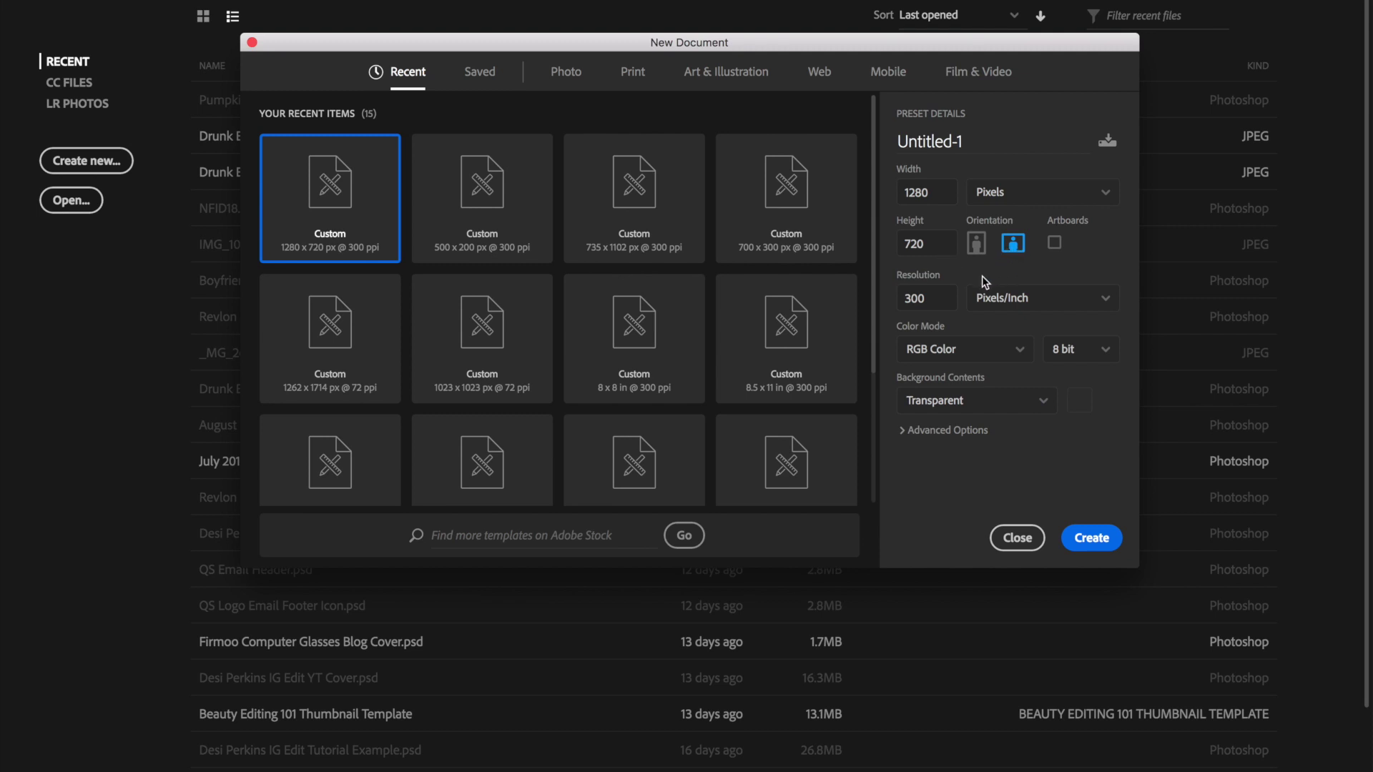
Create a 1280×720 px transparent document at 300 pixels/inch.
click(939, 300)
text(72)
text(300)
click(1056, 455)
click(1099, 537)
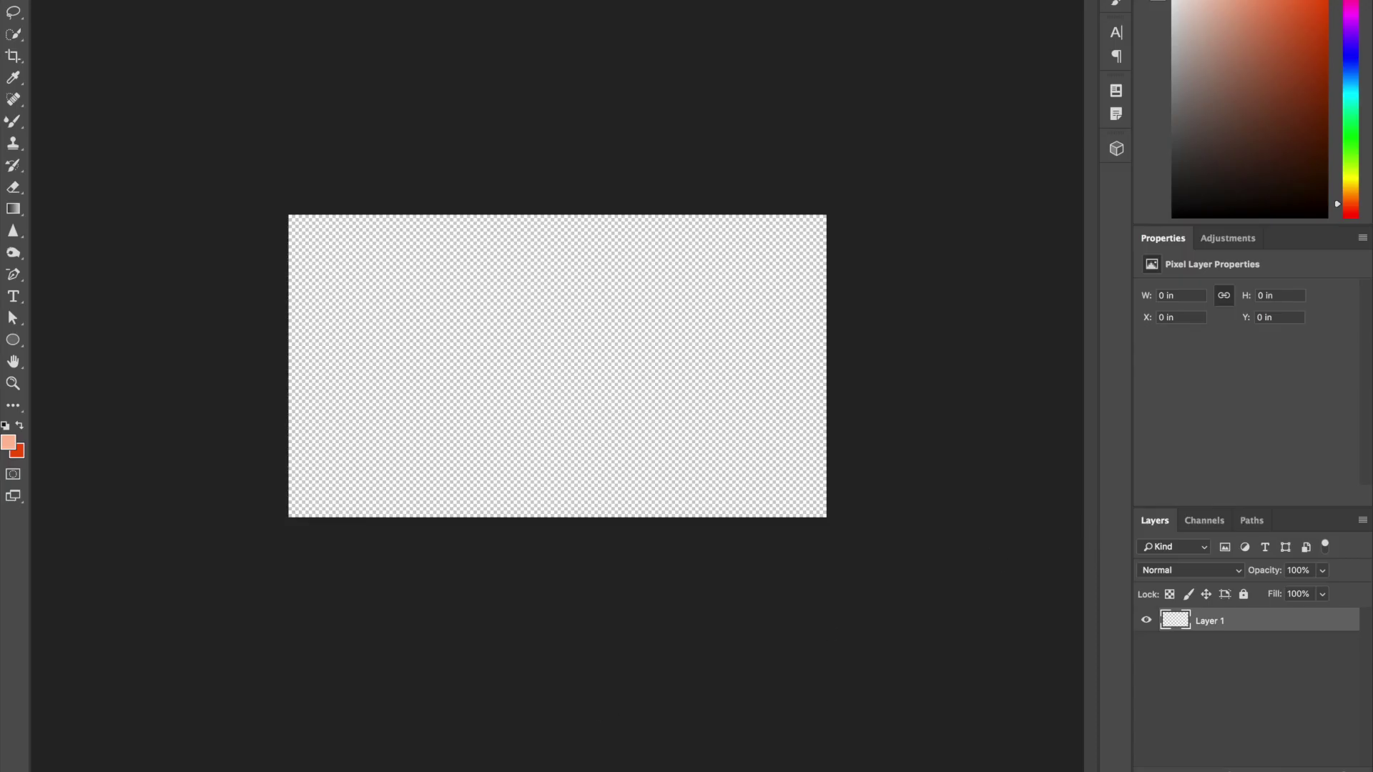
Place _MG_1484 as a smart object and scale it proportionally to cover the whole canvas.
drag(500, 771, 554, 372)
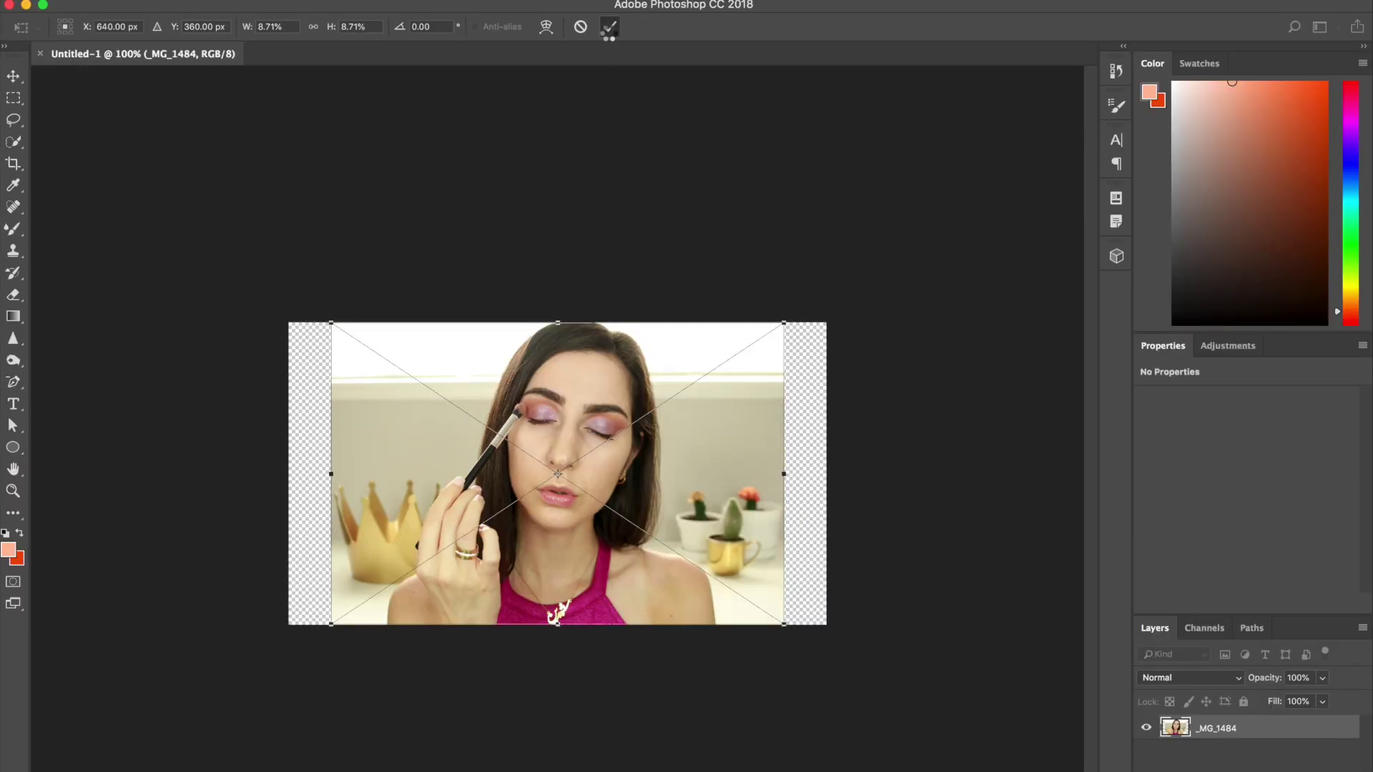
click(613, 27)
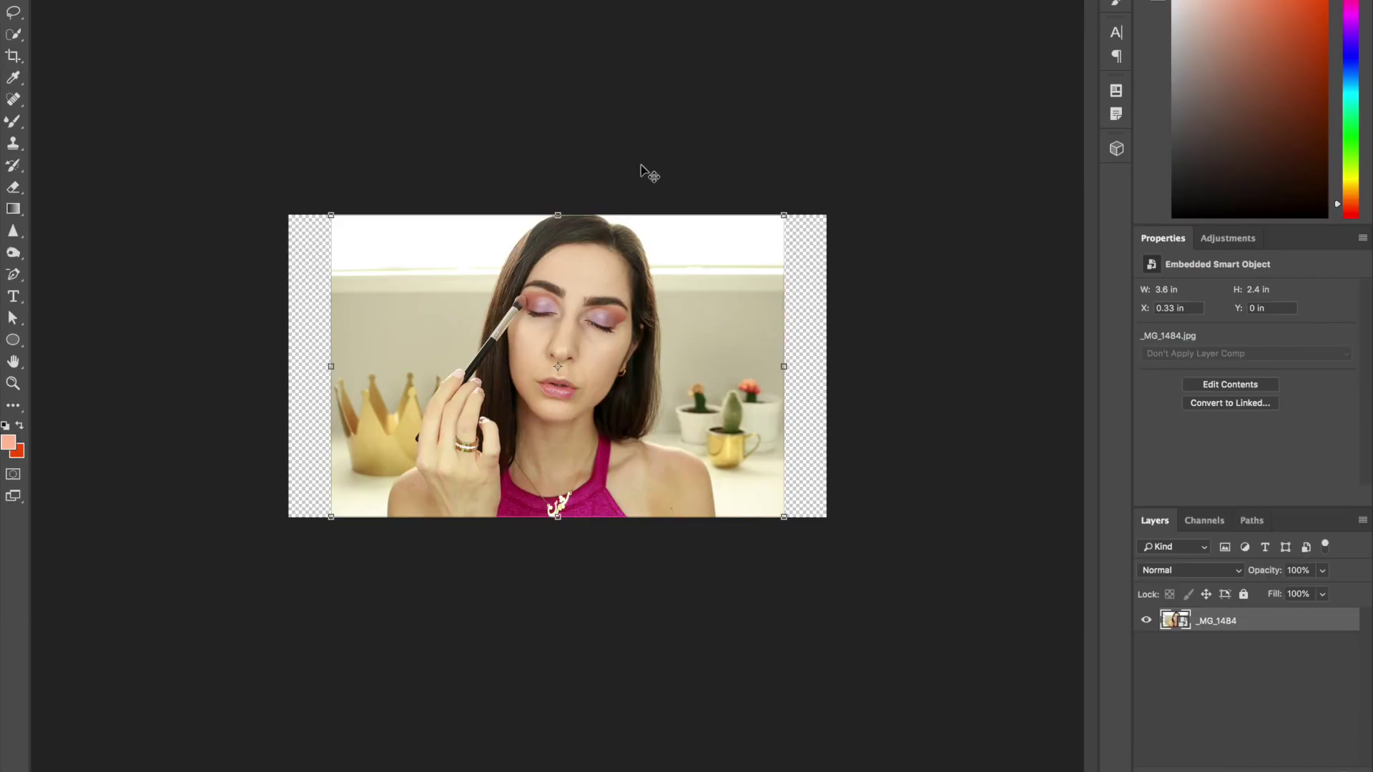
drag(784, 215, 878, 164)
drag(754, 306, 711, 310)
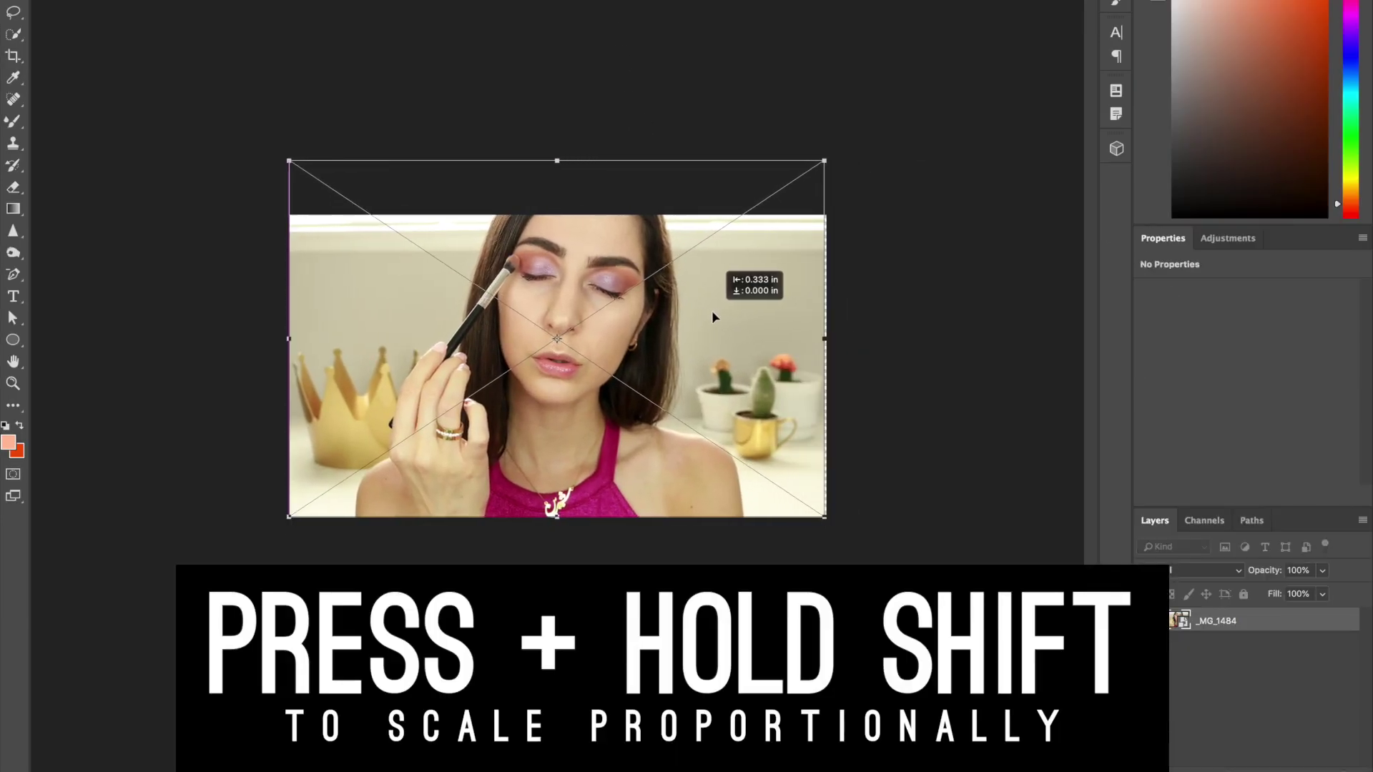
drag(825, 161, 834, 156)
drag(749, 320, 746, 329)
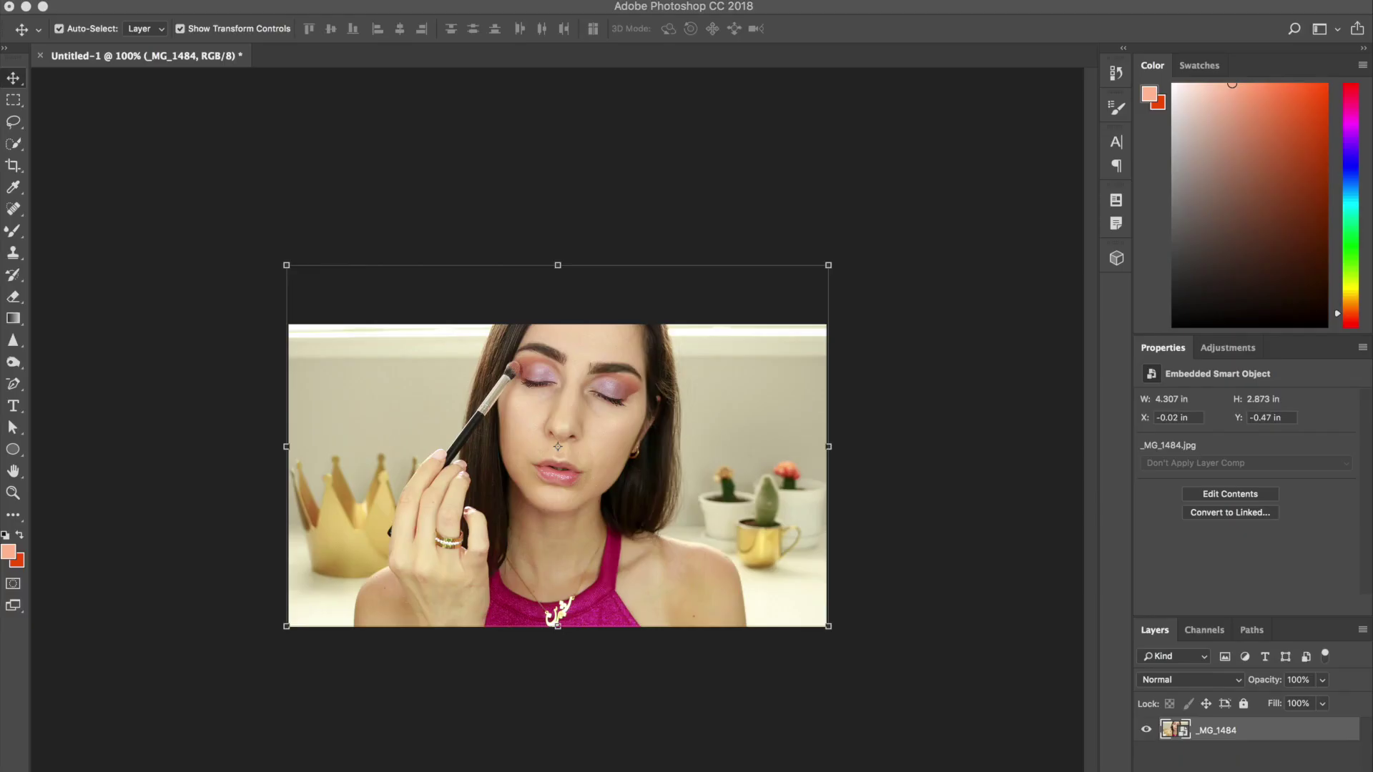
Place the lip-gloss photo _MG_0476, enlarged and centred over the canvas.
drag(543, 438, 543, 449)
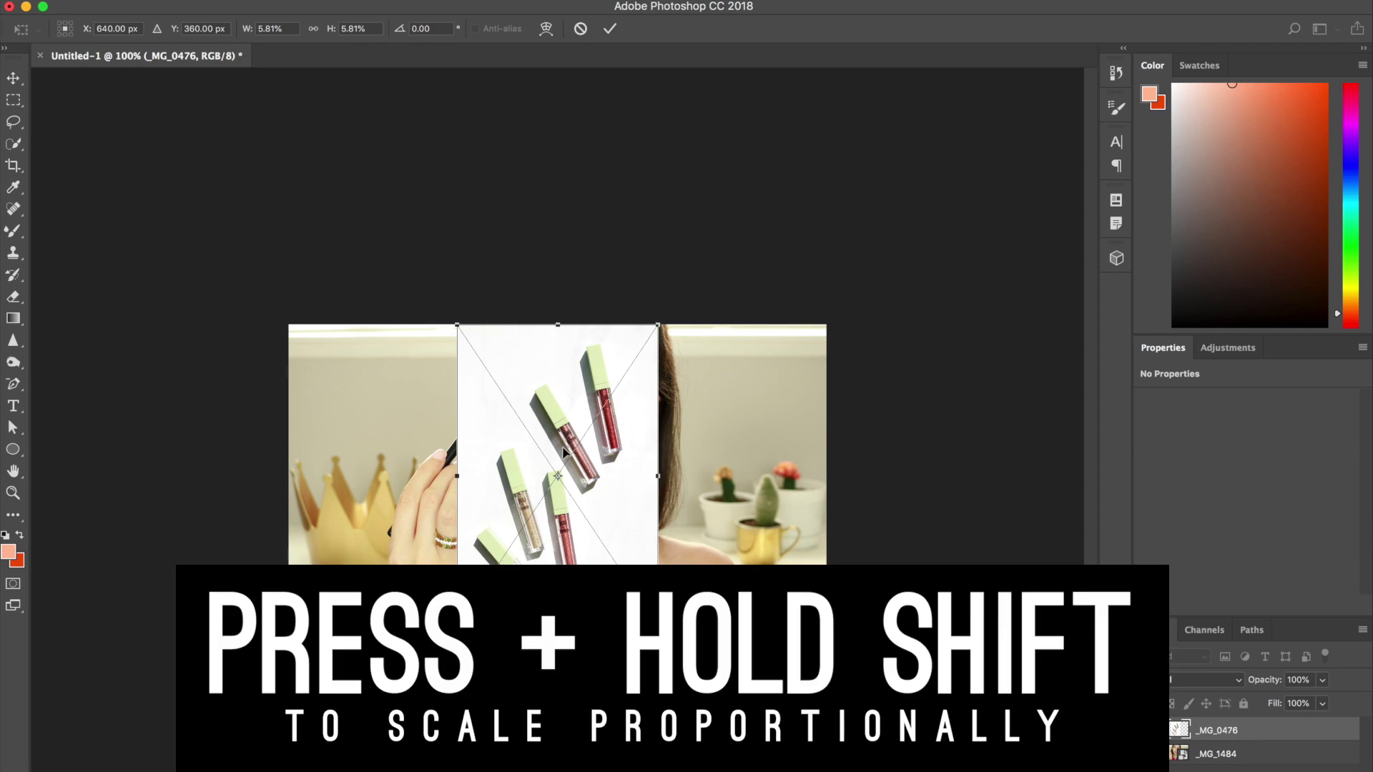
drag(658, 324, 819, 222)
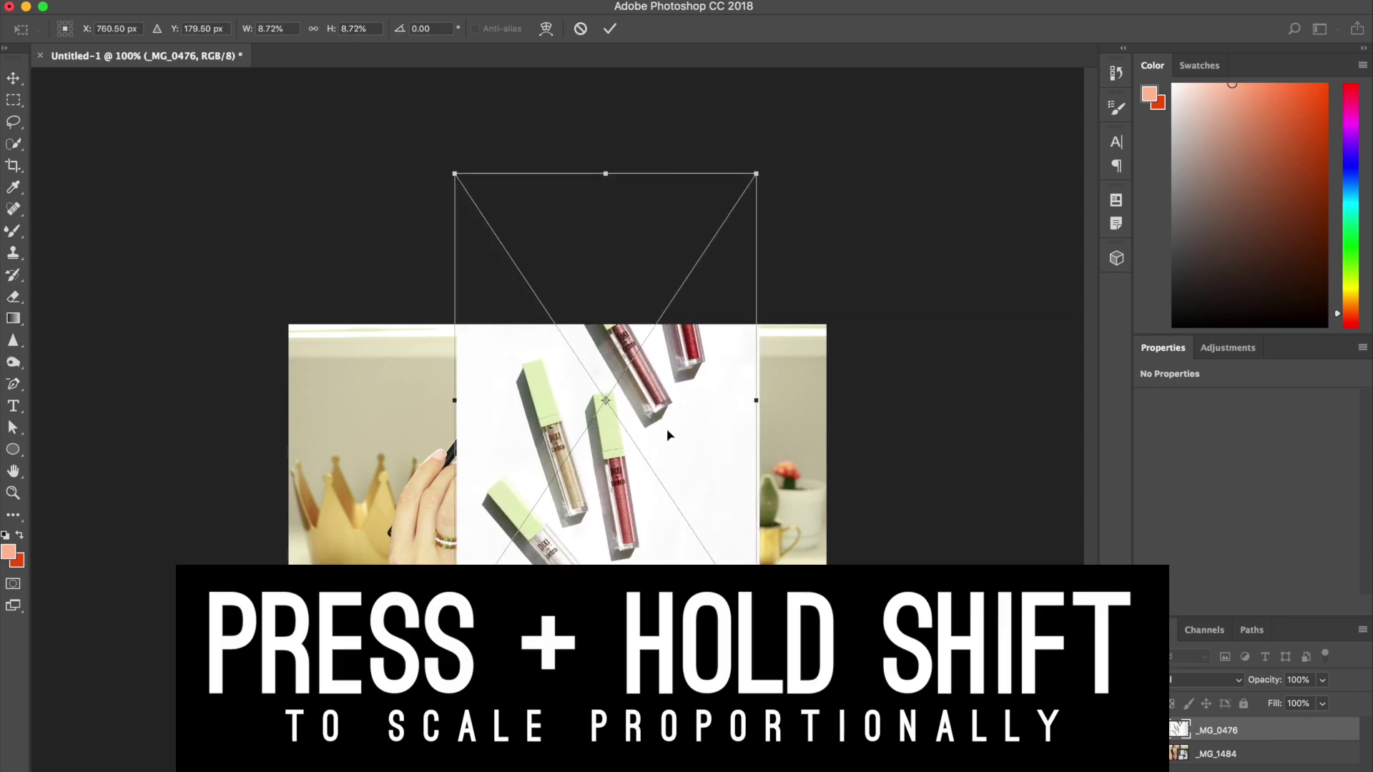
drag(667, 428, 619, 551)
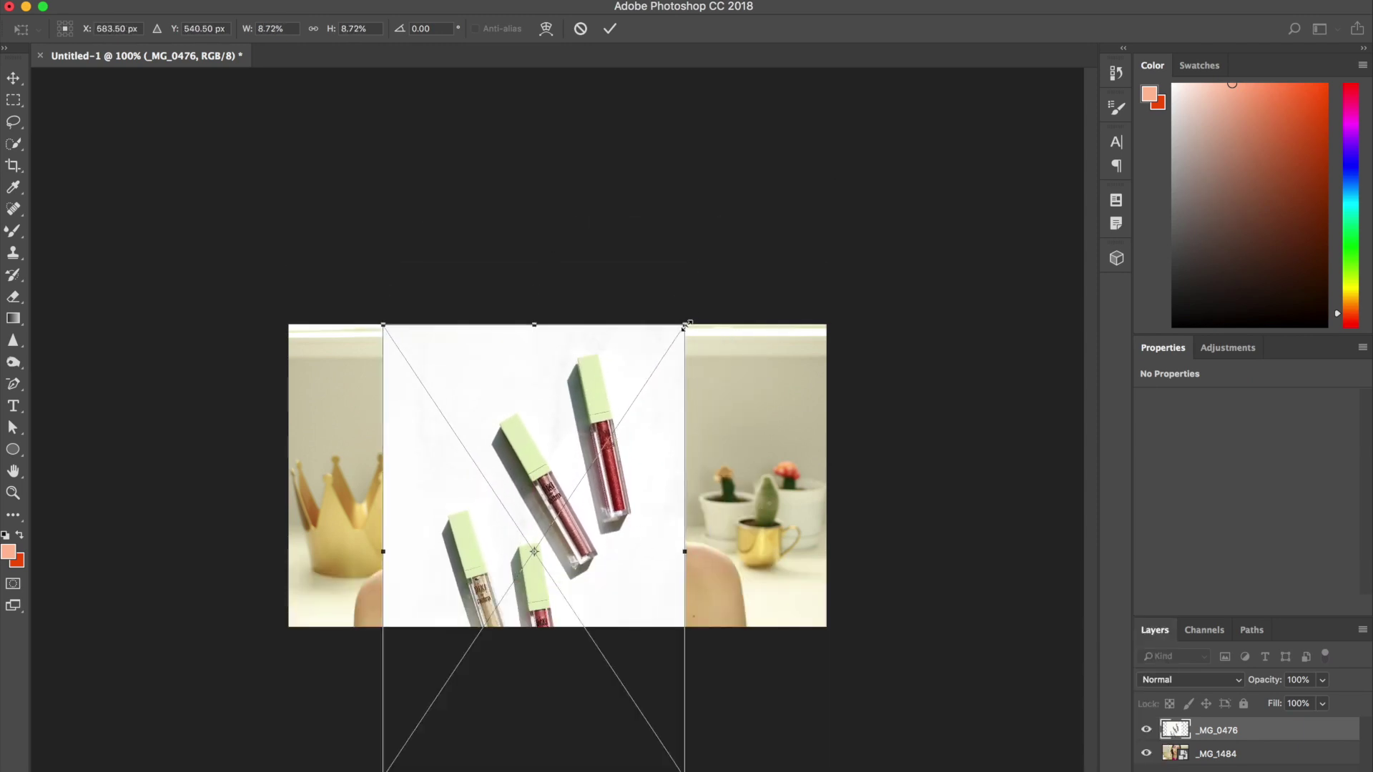
drag(684, 325, 726, 264)
drag(666, 396, 637, 465)
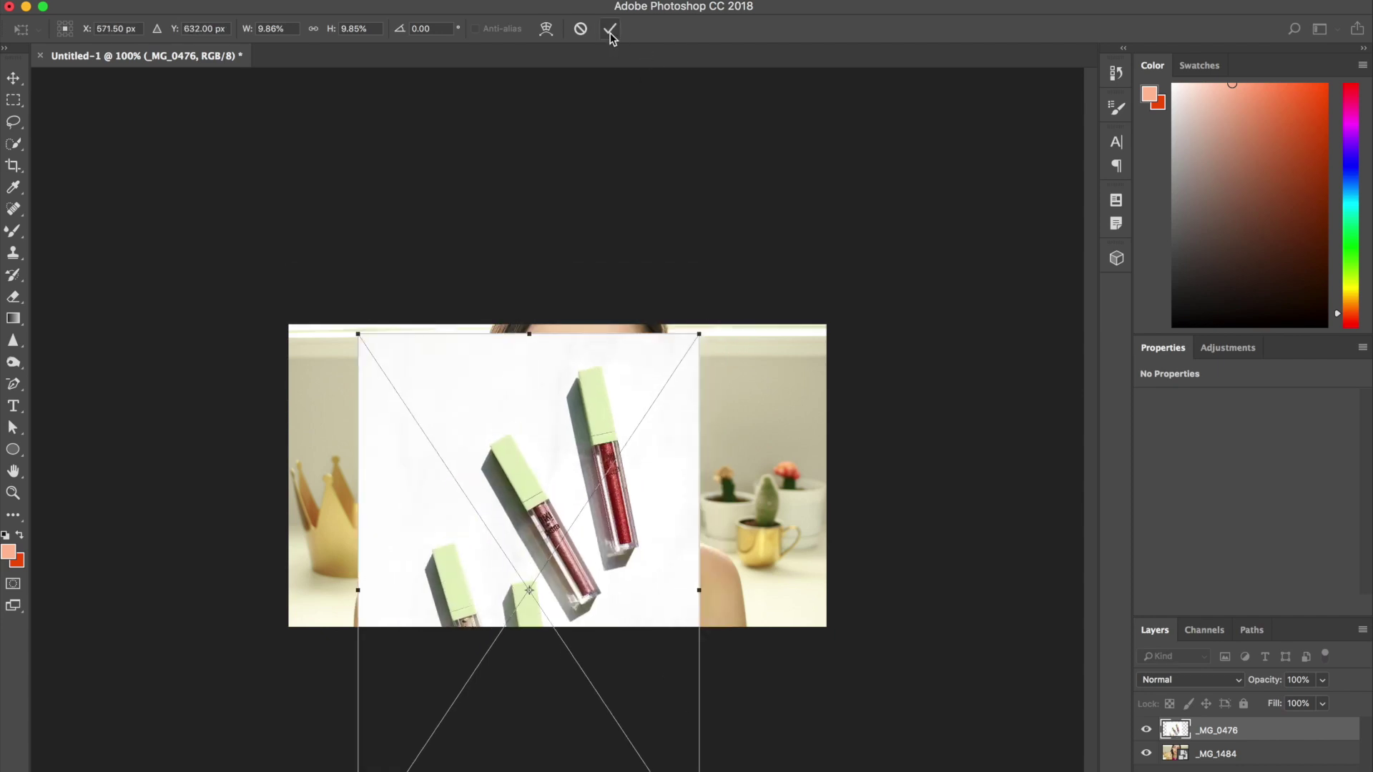
click(609, 28)
Rasterize the lip-gloss layer, name it Pixi, and rename the makeup photo layer Background.
right_click(1236, 730)
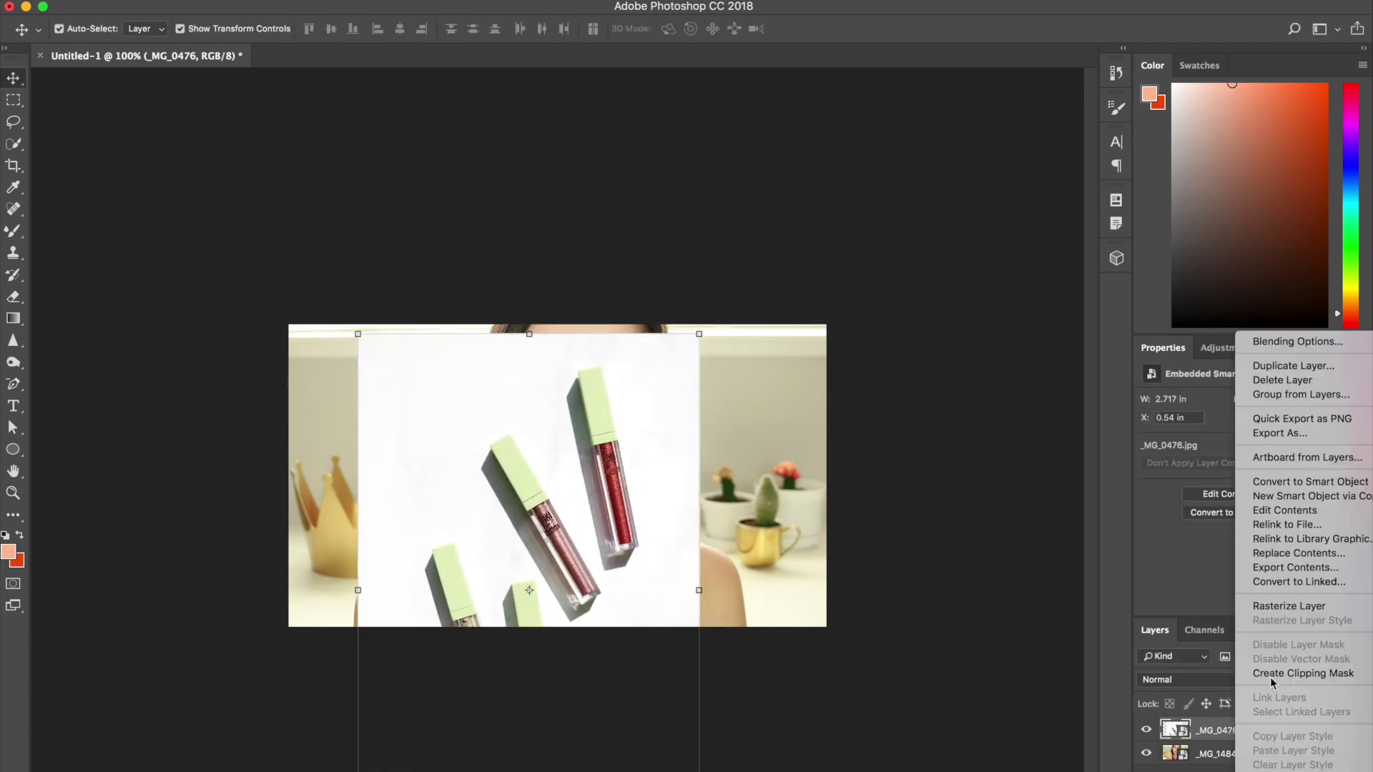
click(1279, 606)
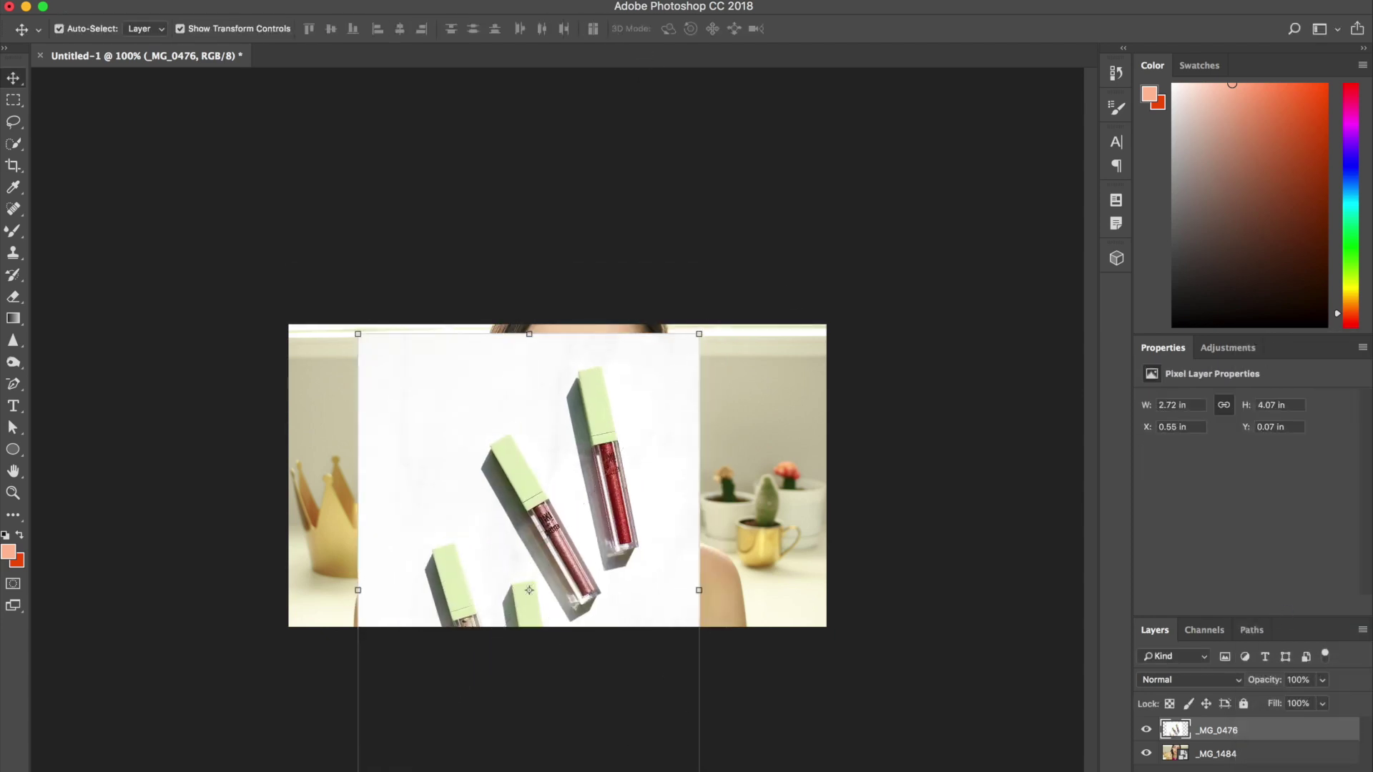
double_click(1227, 731)
text(Pixi)
key(Return)
double_click(1218, 755)
text(Background)
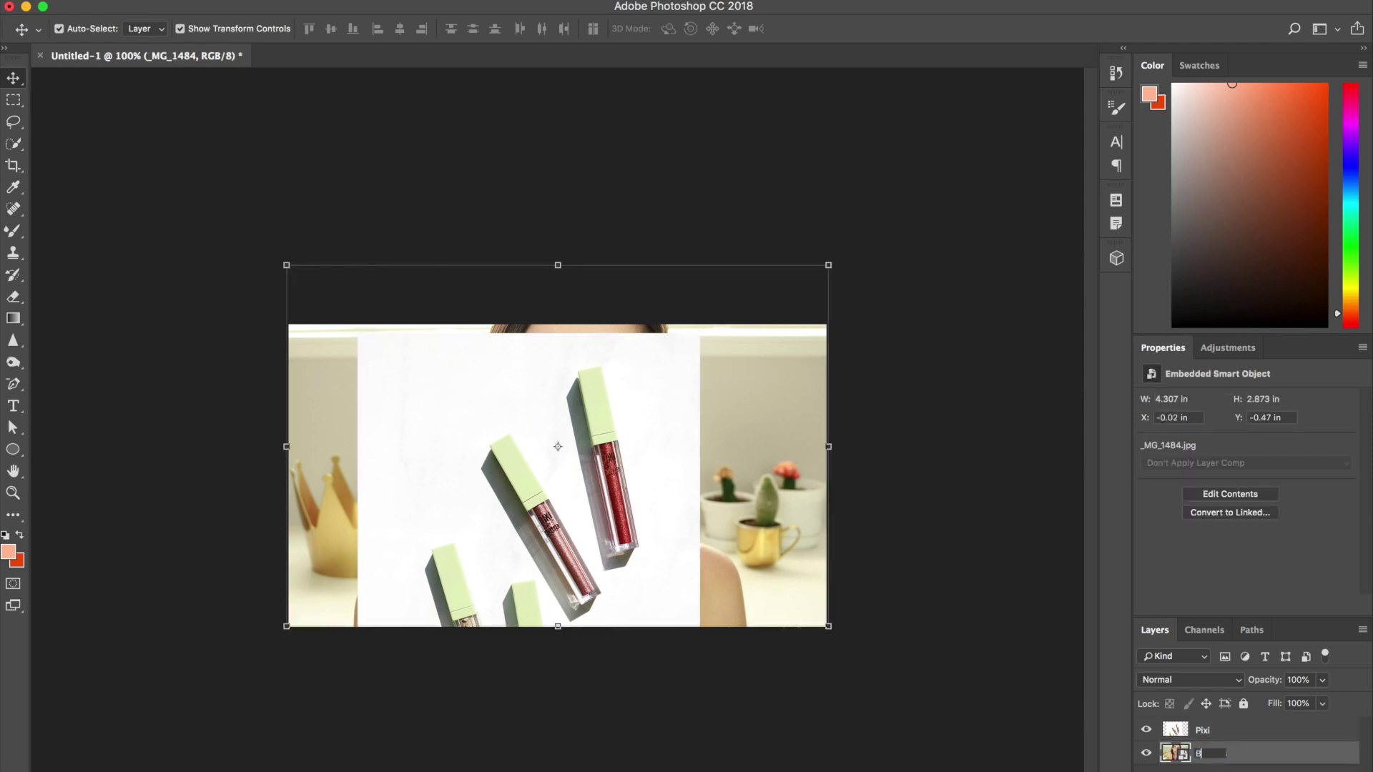
key(Return)
click(1230, 733)
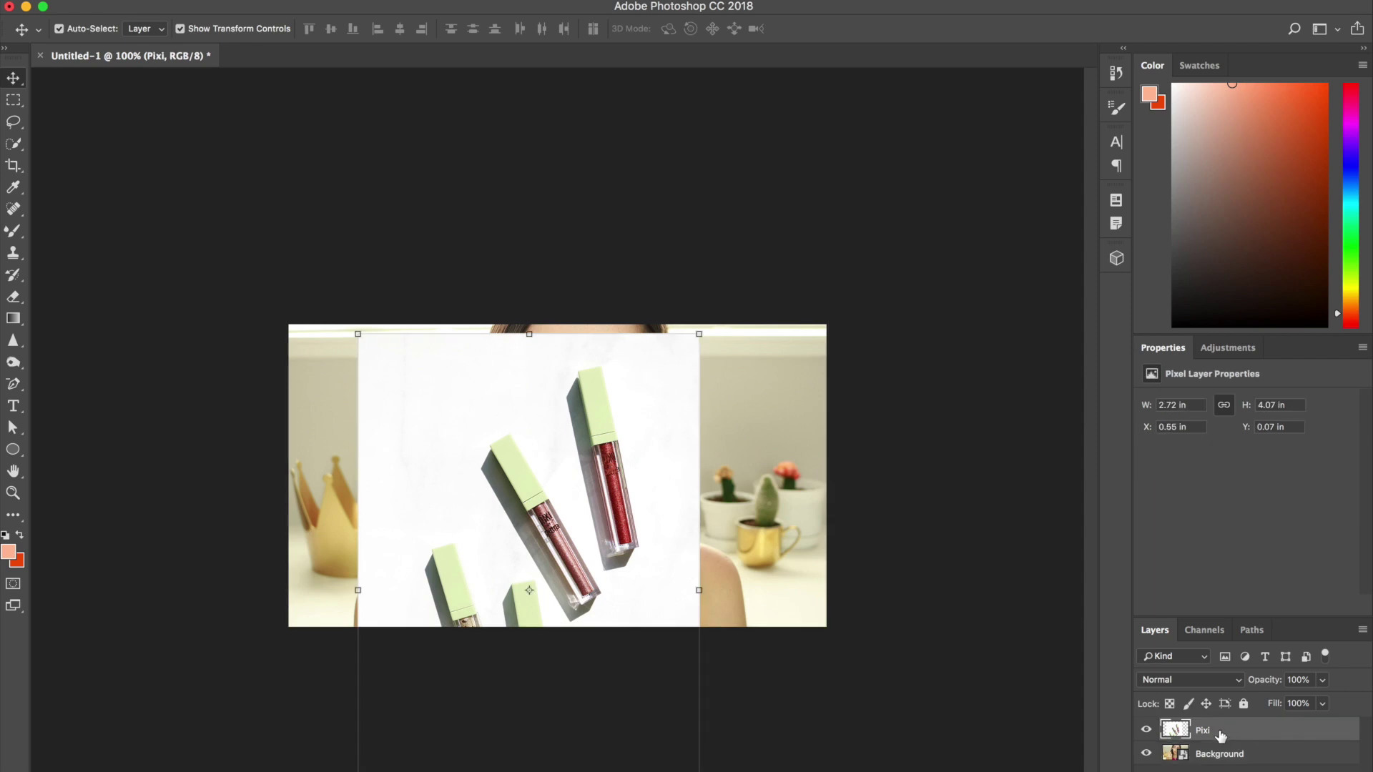
click(13, 148)
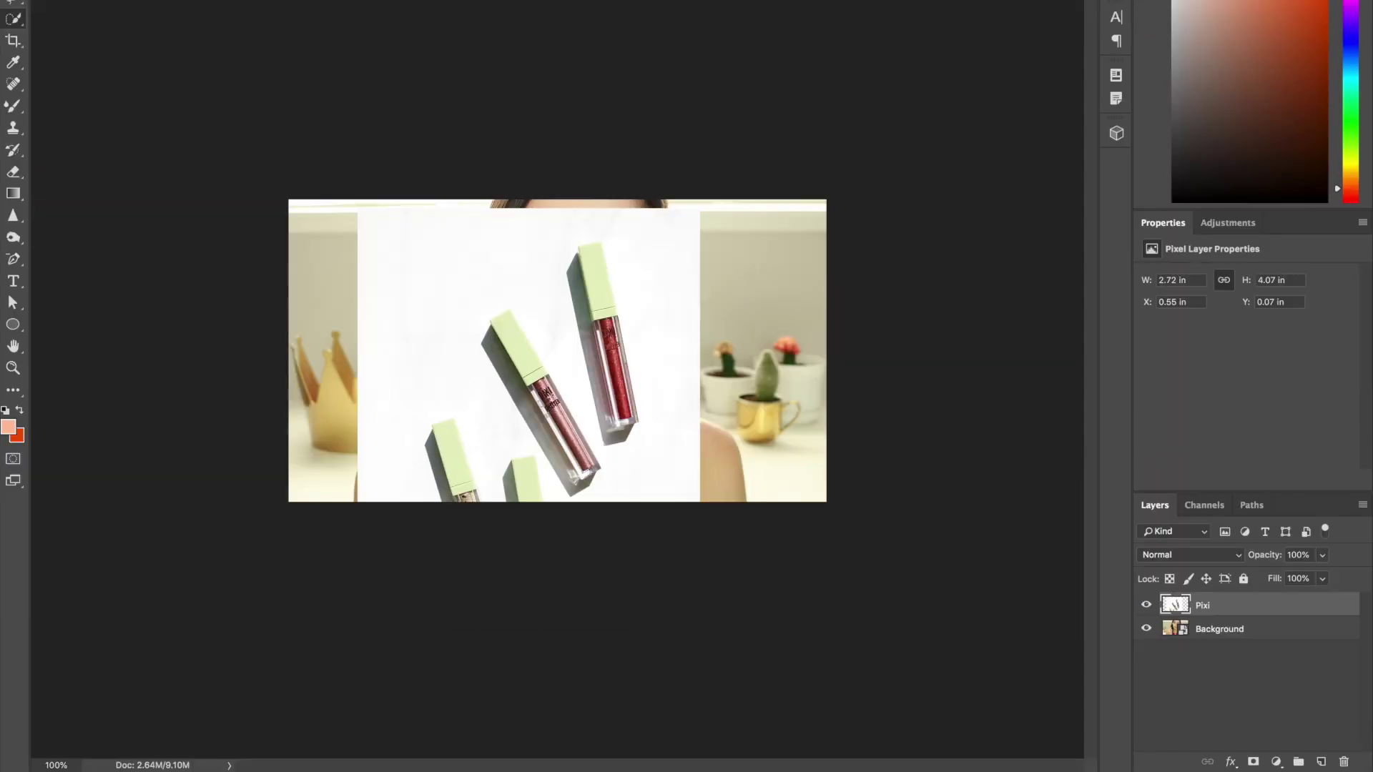
Zoom to 214% and quick-select the upright right-hand lip gloss tube.
click(56, 765)
key(Return)
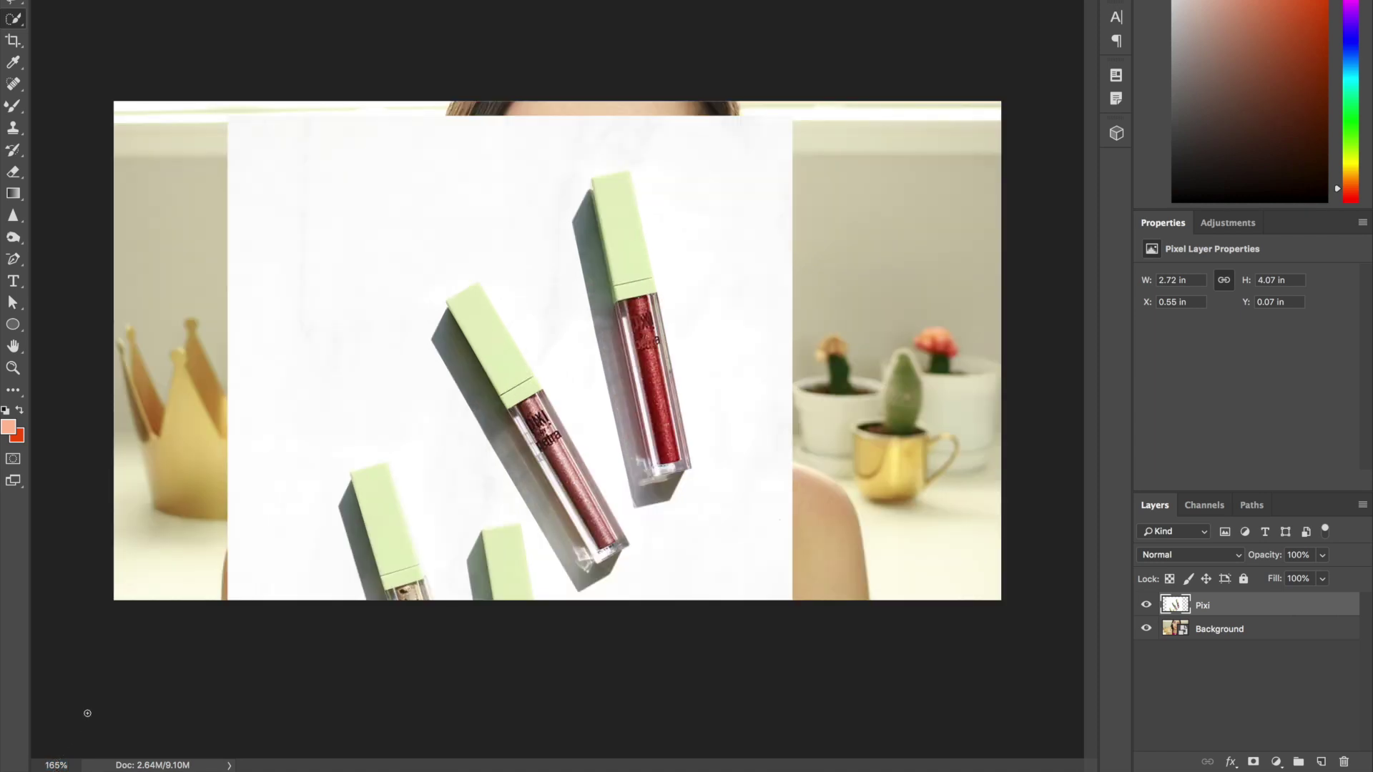
click(64, 765)
key(Return)
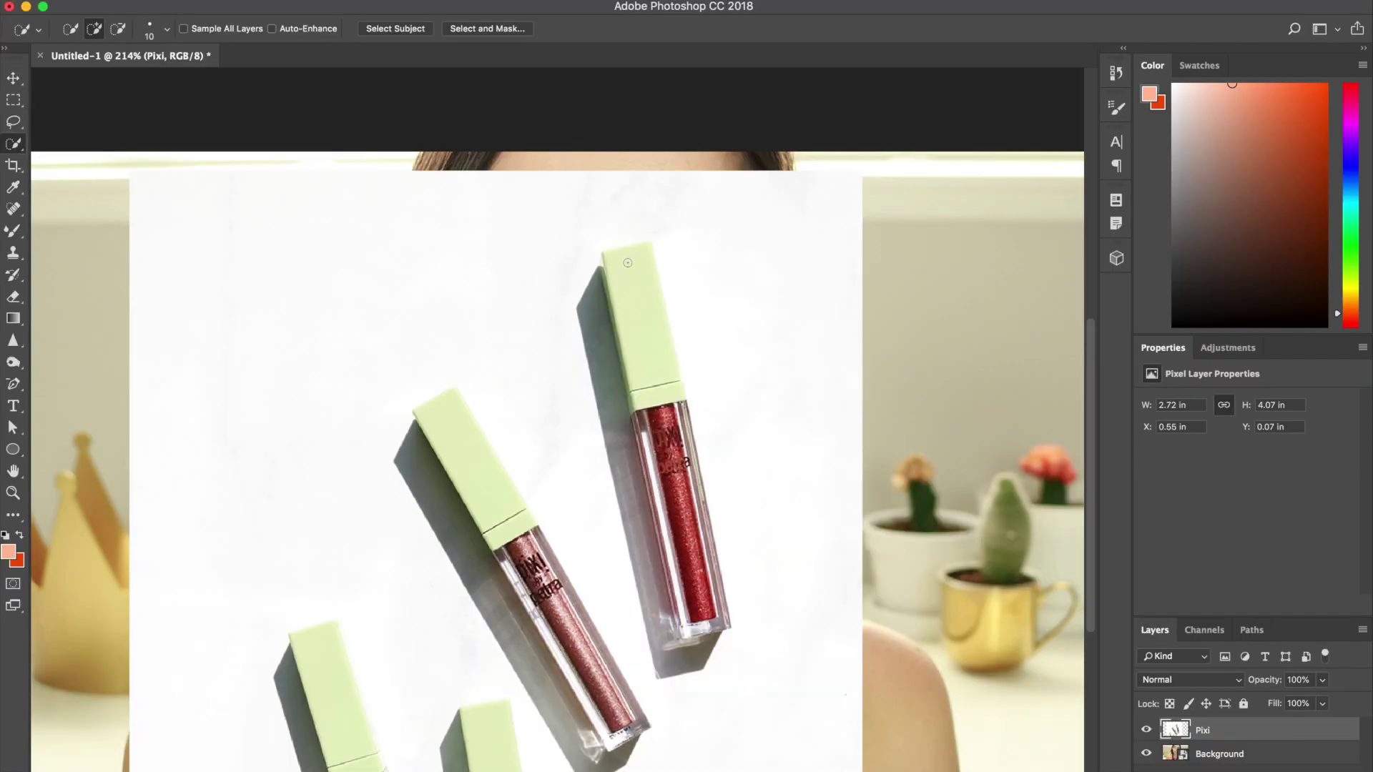
drag(626, 259, 642, 380)
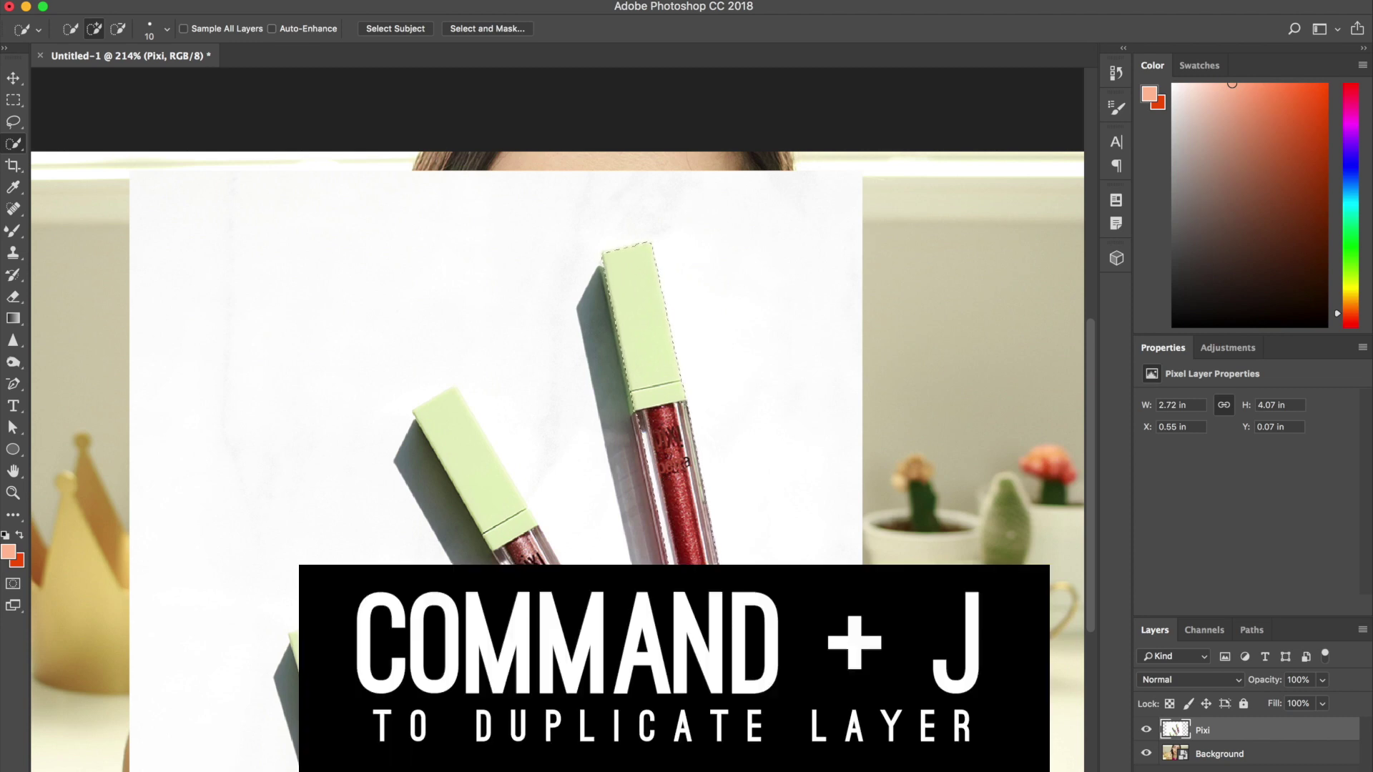
Copy the selected lip gloss to its own layer, delete the original, and name the copy Pixi.
key(super+j)
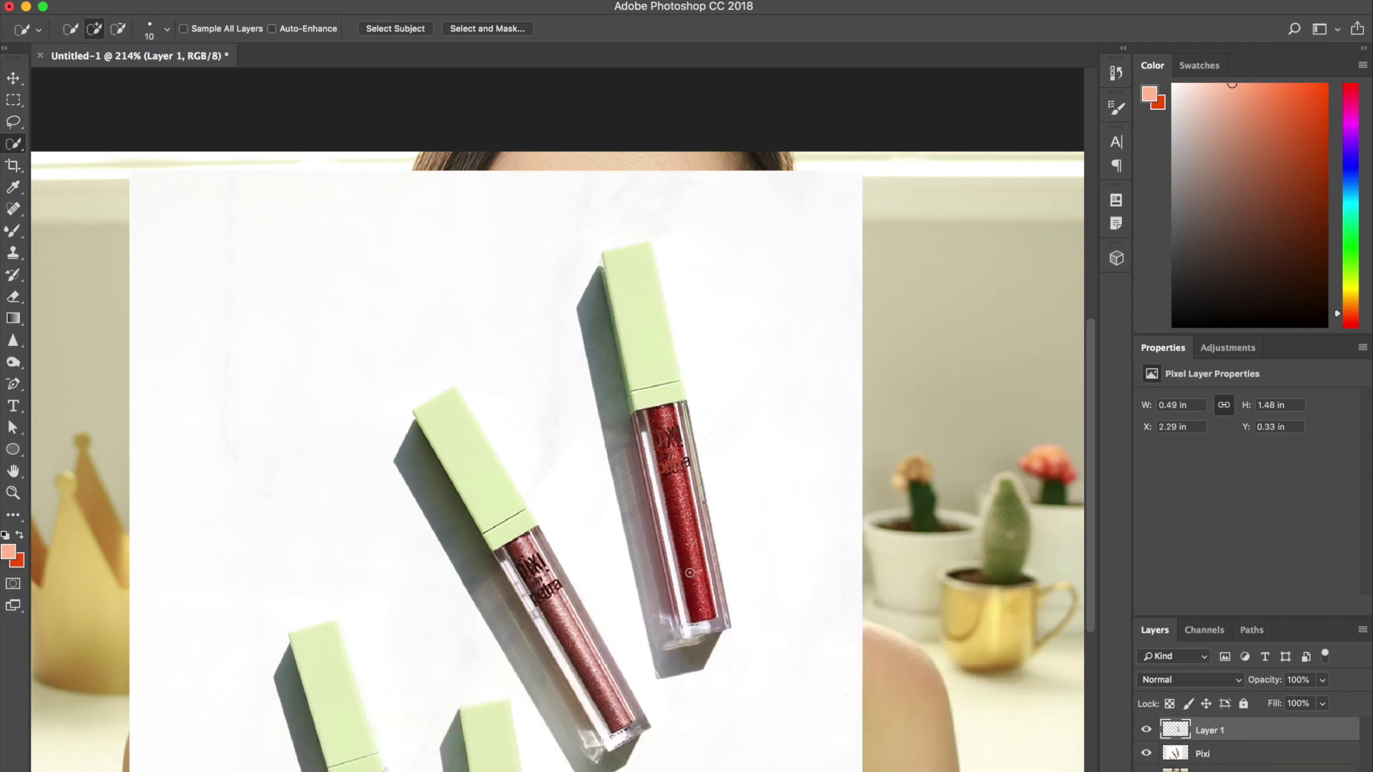
click(1148, 756)
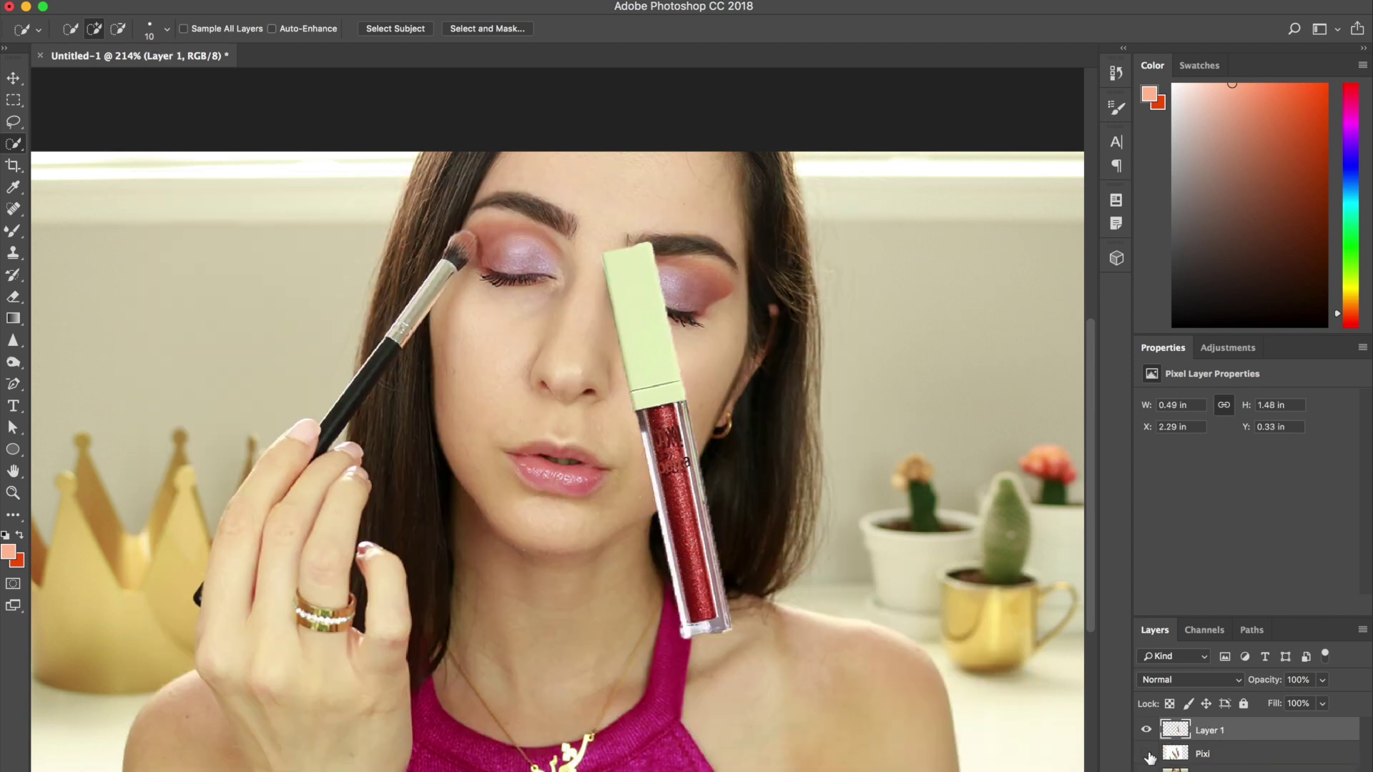
click(1201, 754)
key(Delete)
double_click(1208, 729)
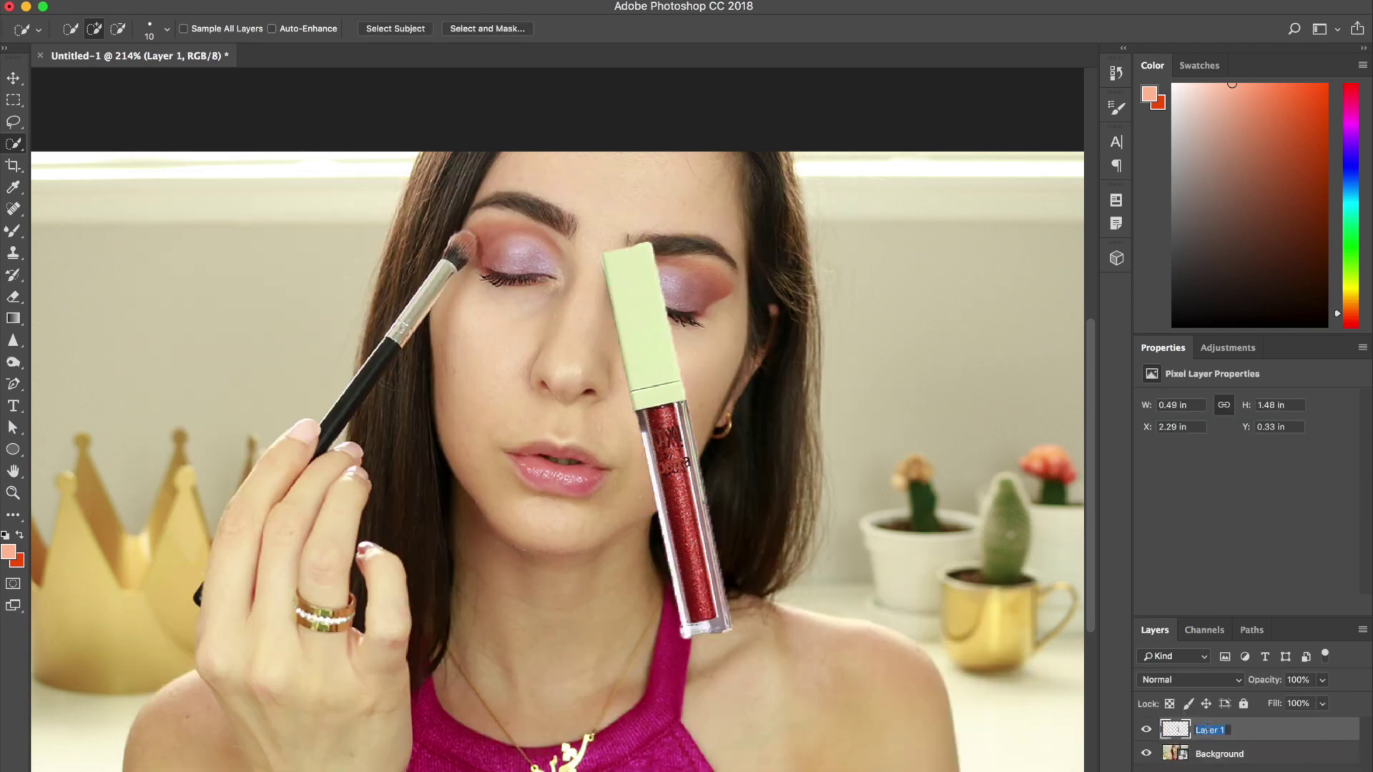
text(Pixi)
key(Return)
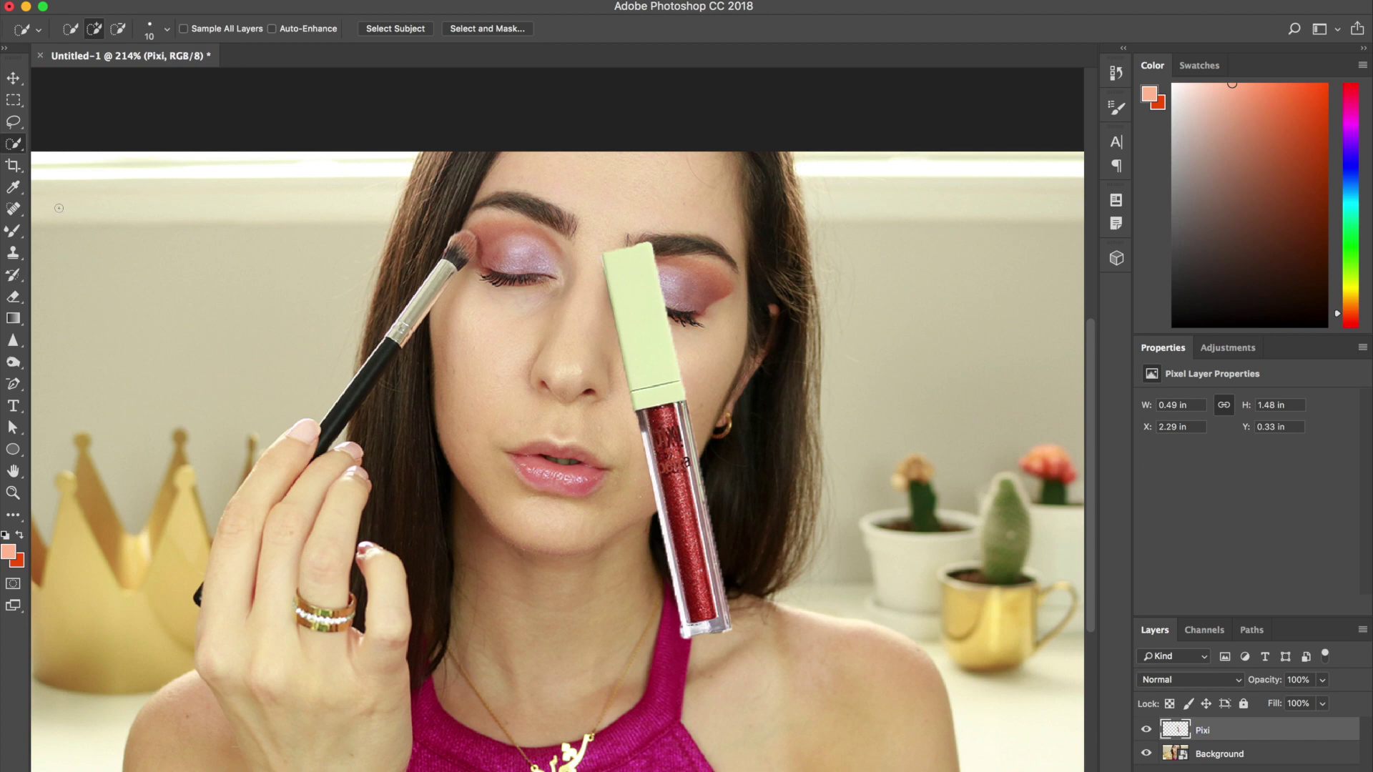
Keep the tube upright and erase stray pixels above the cap and along its right edge.
click(14, 80)
key(super+t)
drag(614, 230, 627, 222)
click(748, 28)
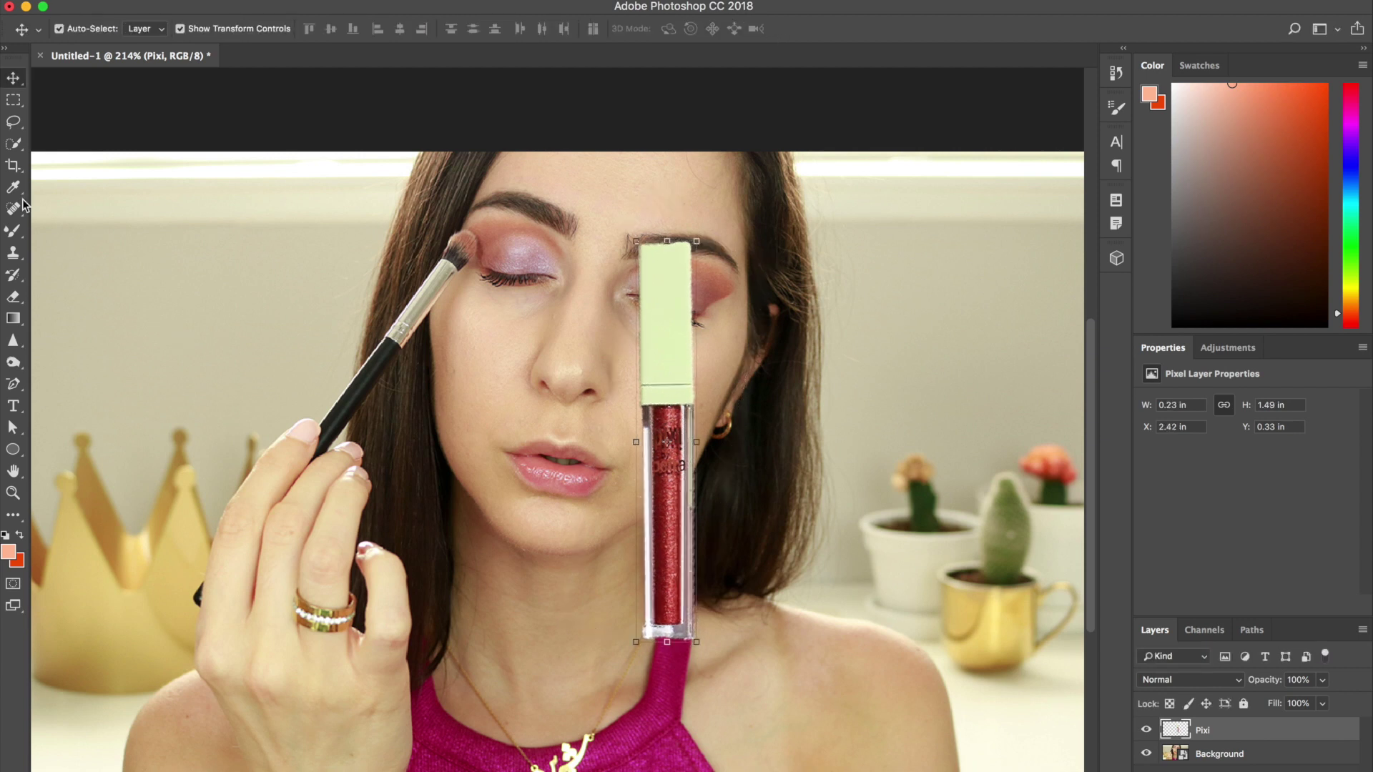
click(14, 105)
mouse_move(617, 216)
mouse_down()
mouse_move(712, 218)
mouse_move(744, 246)
mouse_up()
key(Delete)
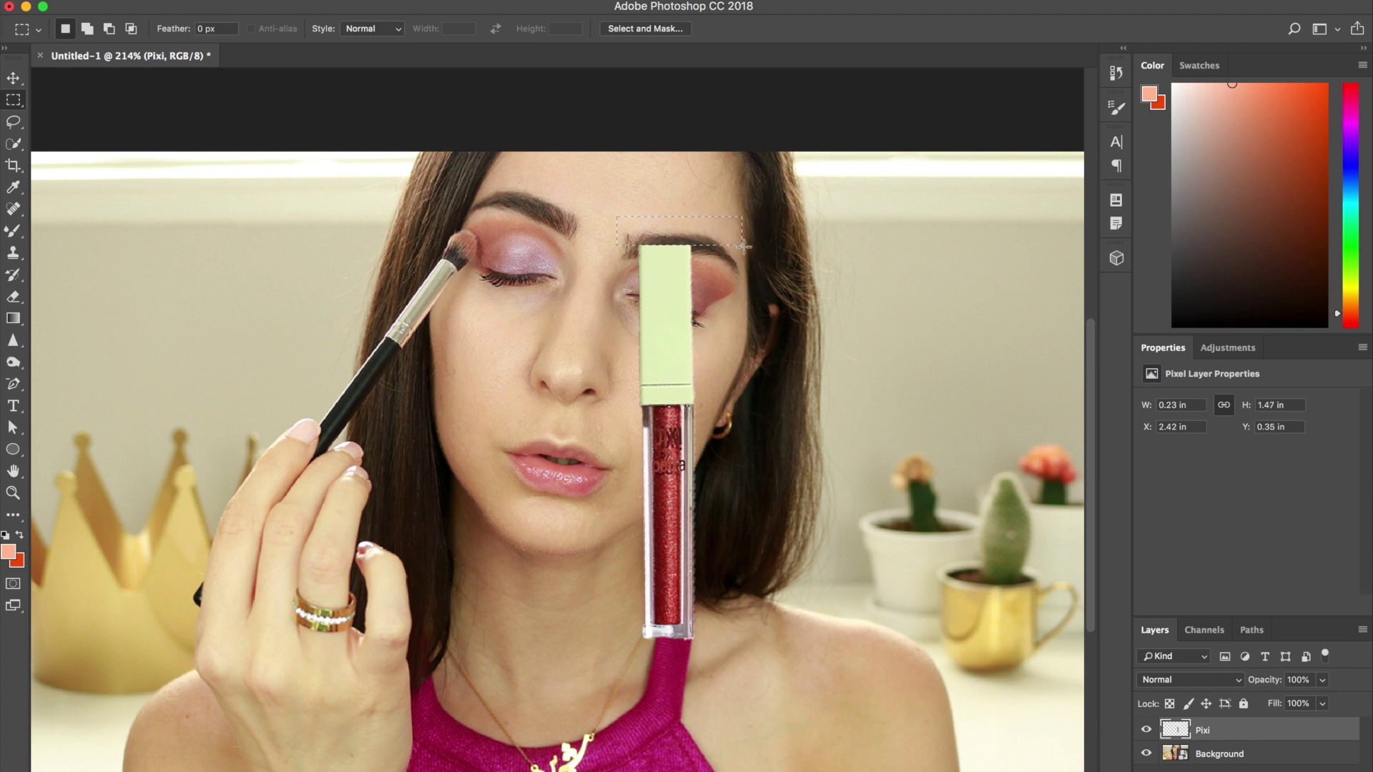
mouse_move(690, 214)
mouse_down()
mouse_move(763, 761)
mouse_move(793, 771)
mouse_up()
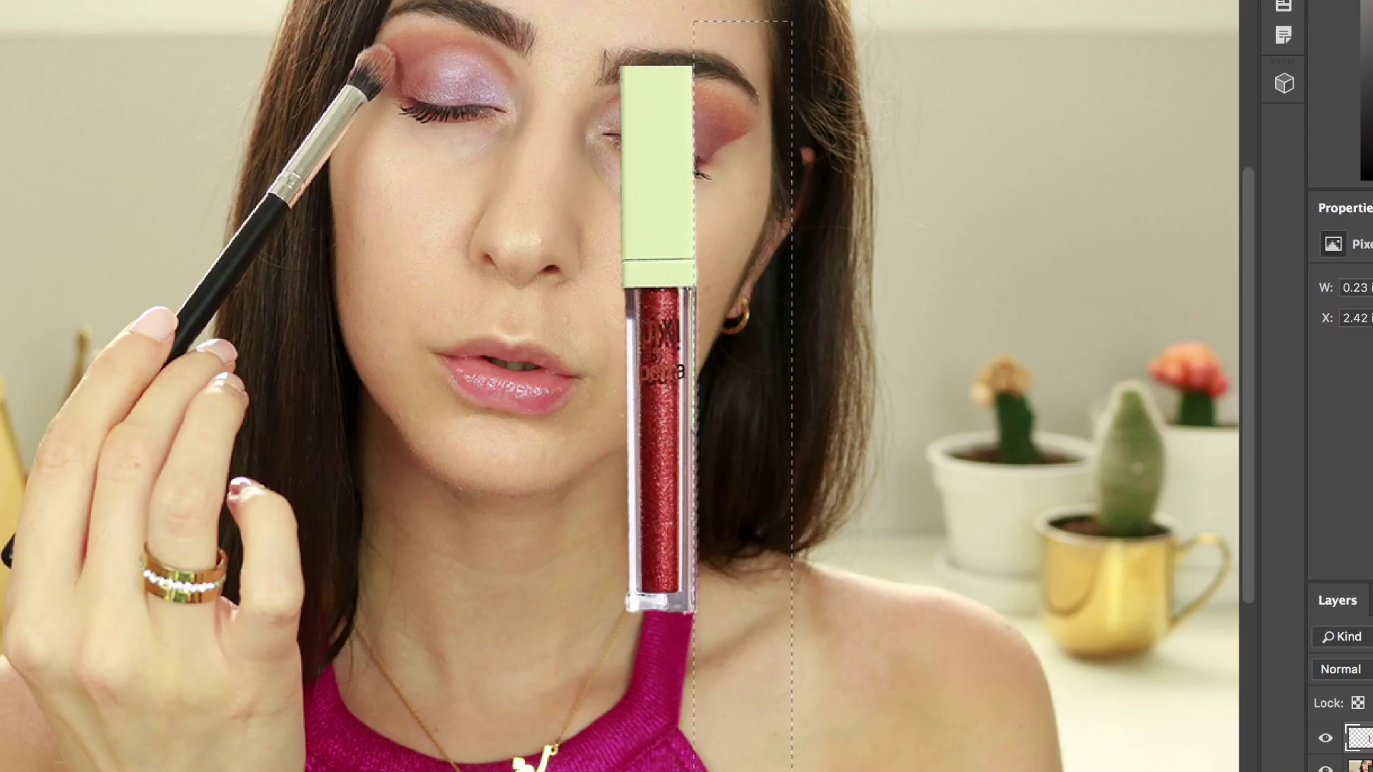
key(Delete)
key(ctrl+d)
Erase the leftover slivers along the tube's bottom and left edges.
drag(731, 643, 617, 609)
key(Delete)
key(ctrl+d)
drag(574, 31, 625, 732)
scroll(625, 731, down, 2)
key(Delete)
key(ctrl+d)
scroll(616, 659, up, 5)
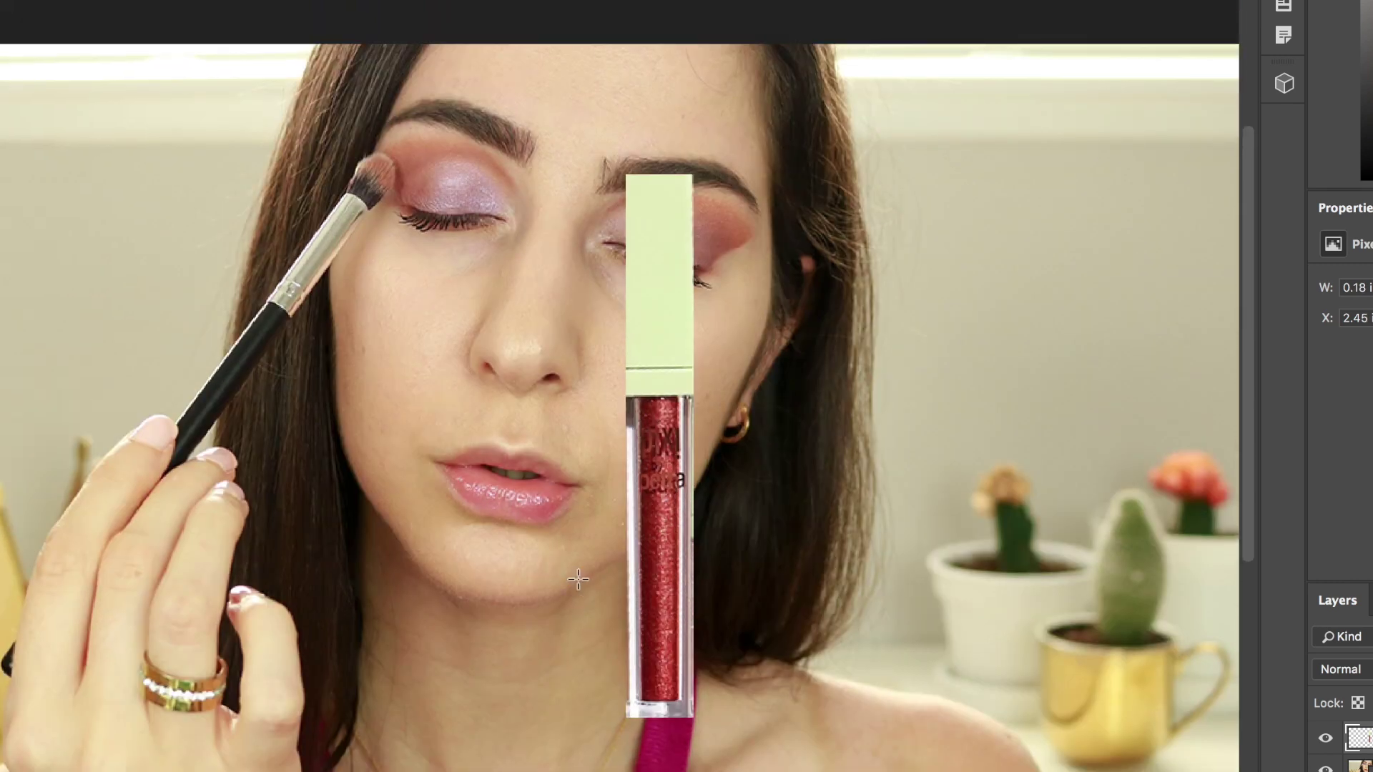
drag(541, 156, 627, 771)
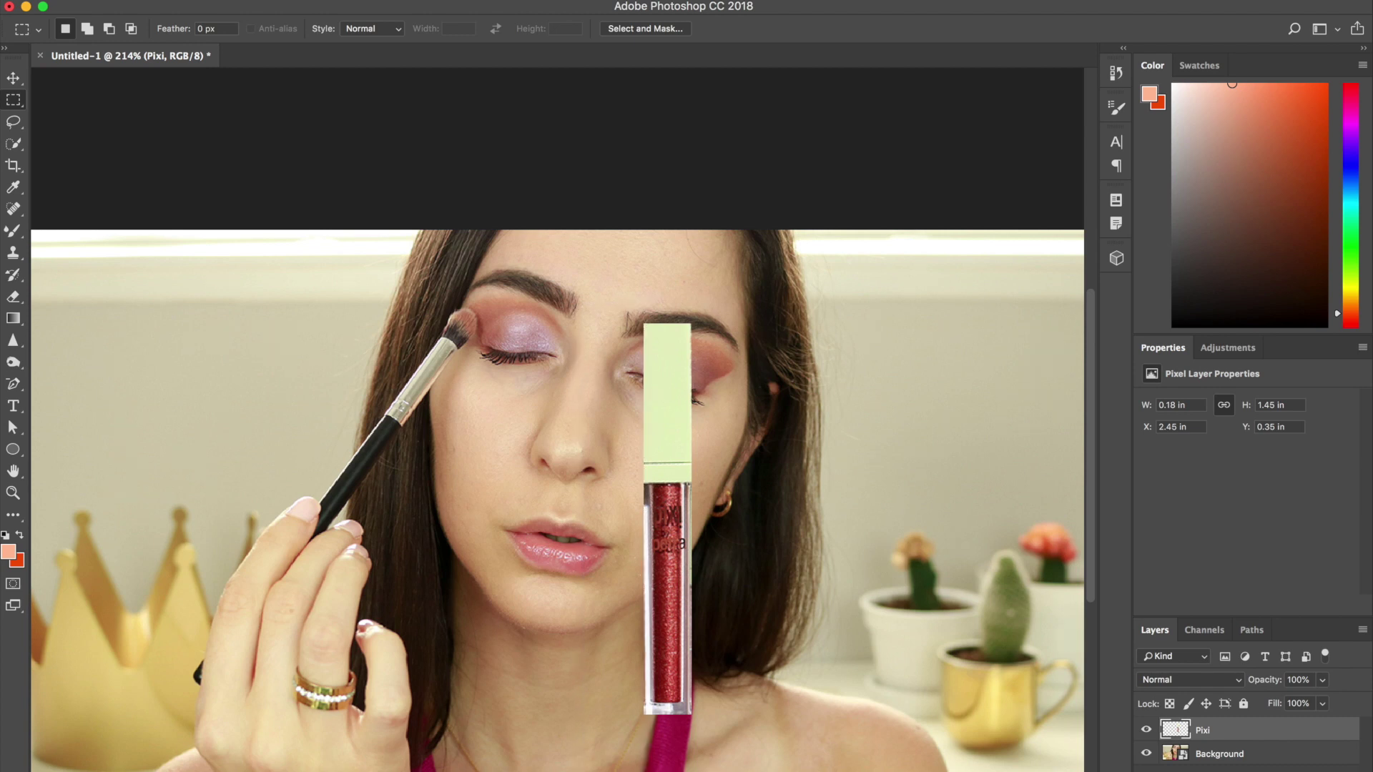
Move the lip gloss to the far left of the photo and zoom to view the image.
click(13, 77)
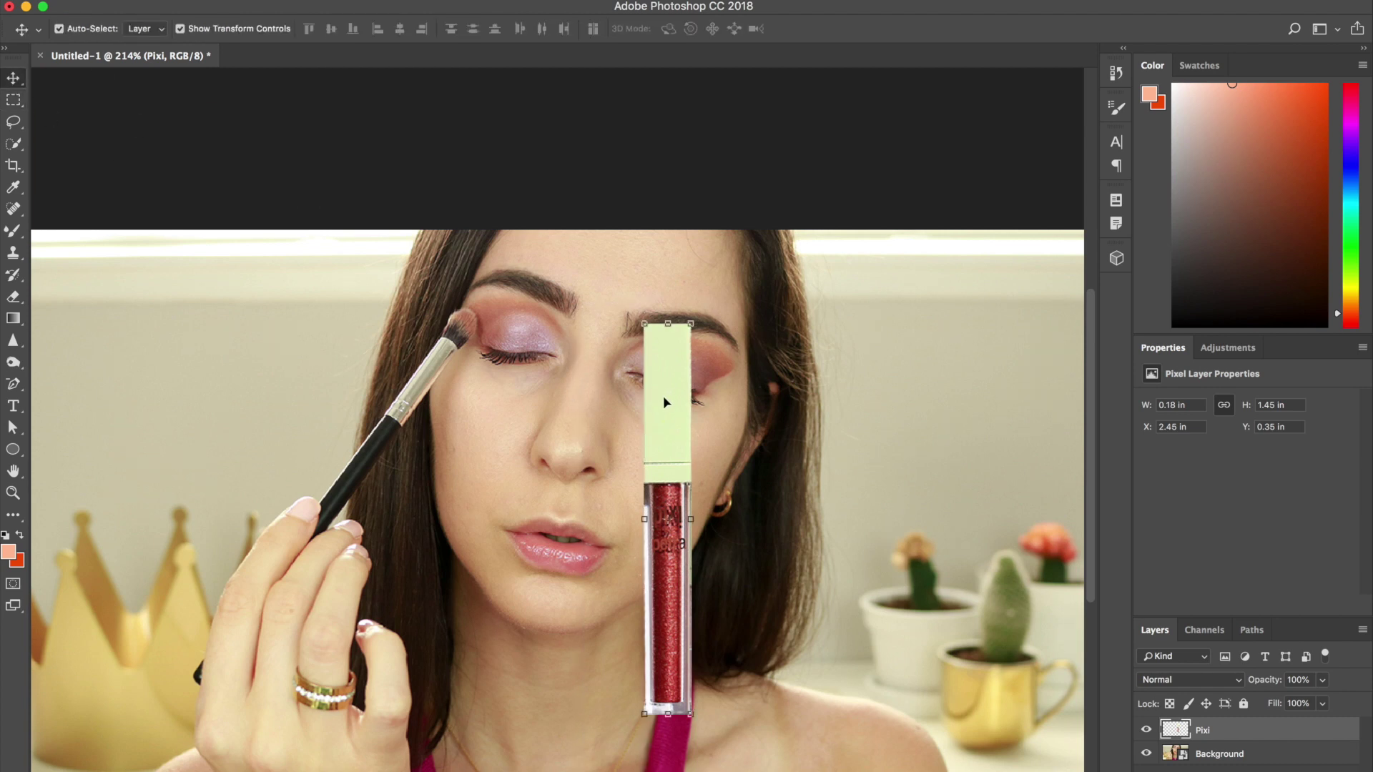
drag(674, 402, 112, 404)
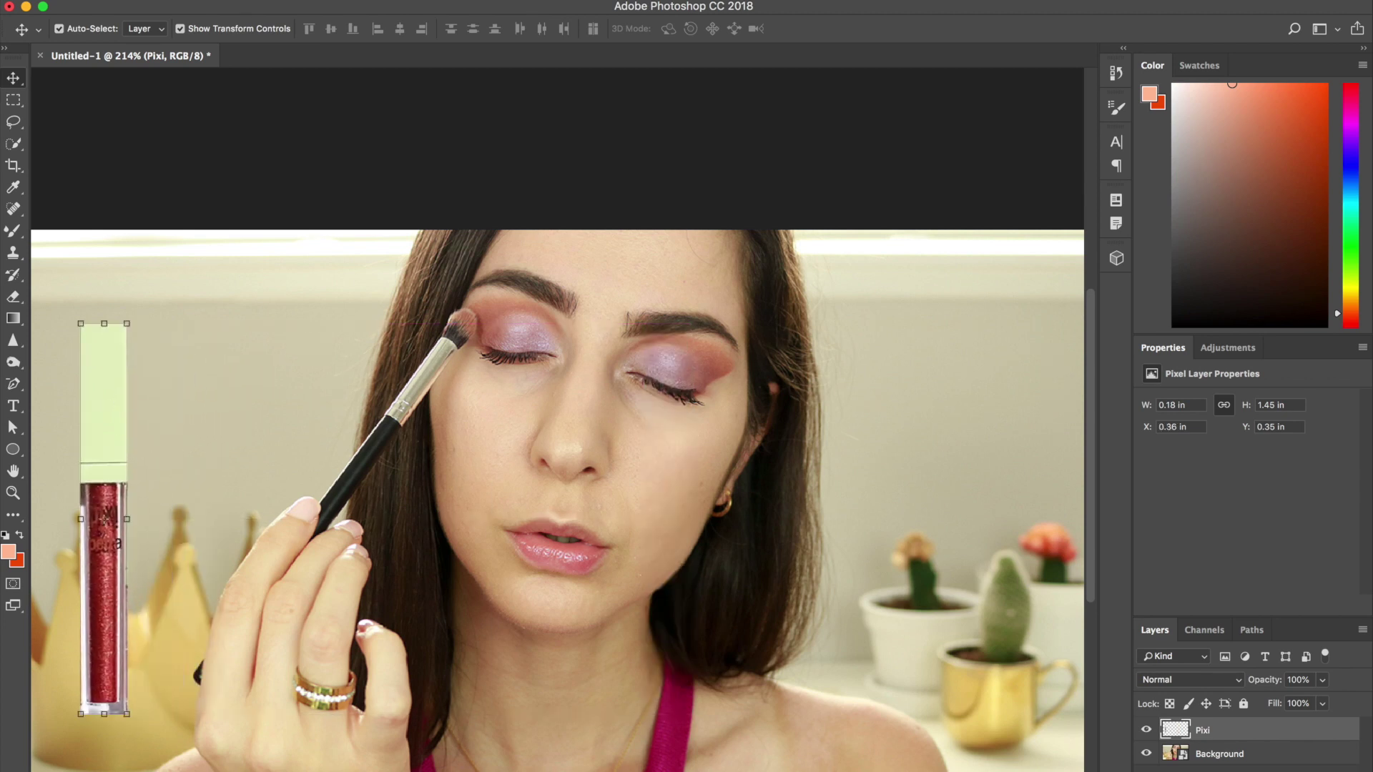
key(super+1)
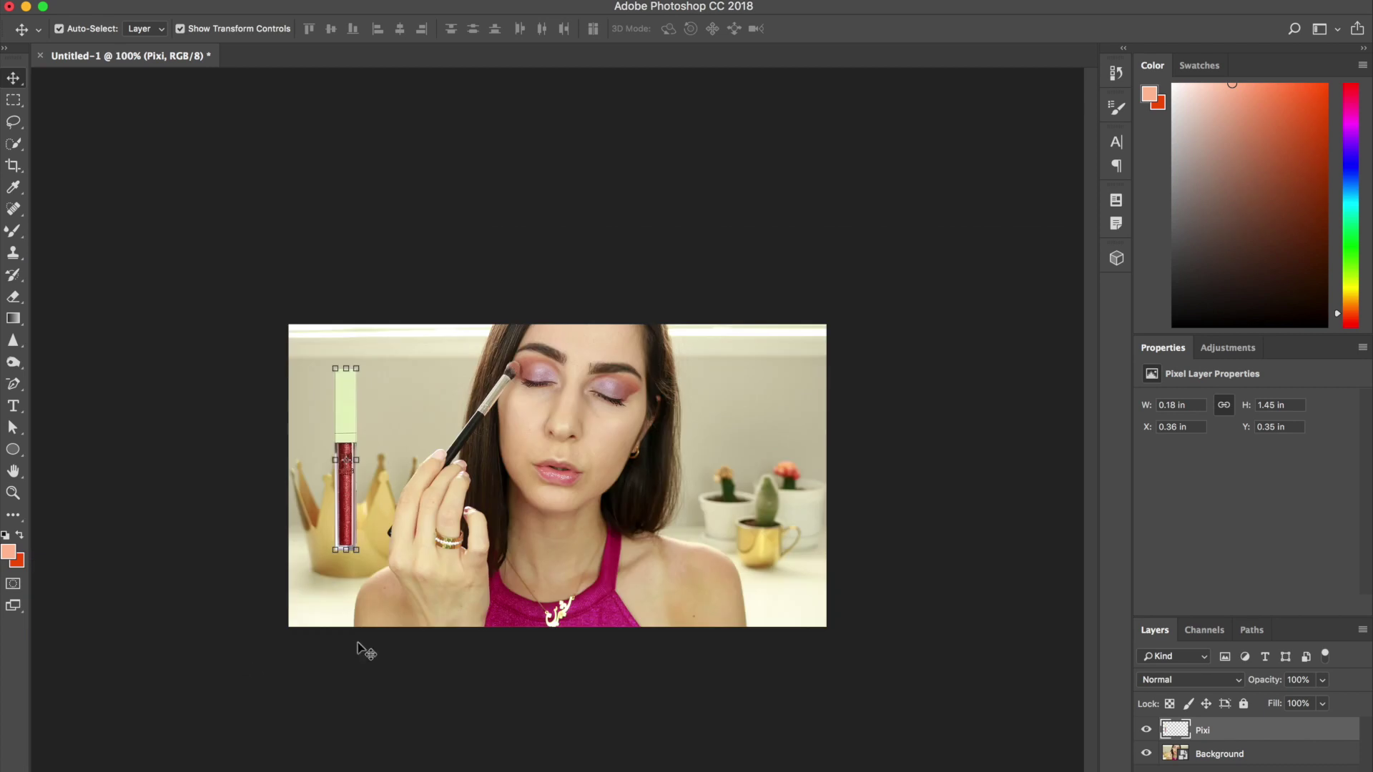
key(super+equal)
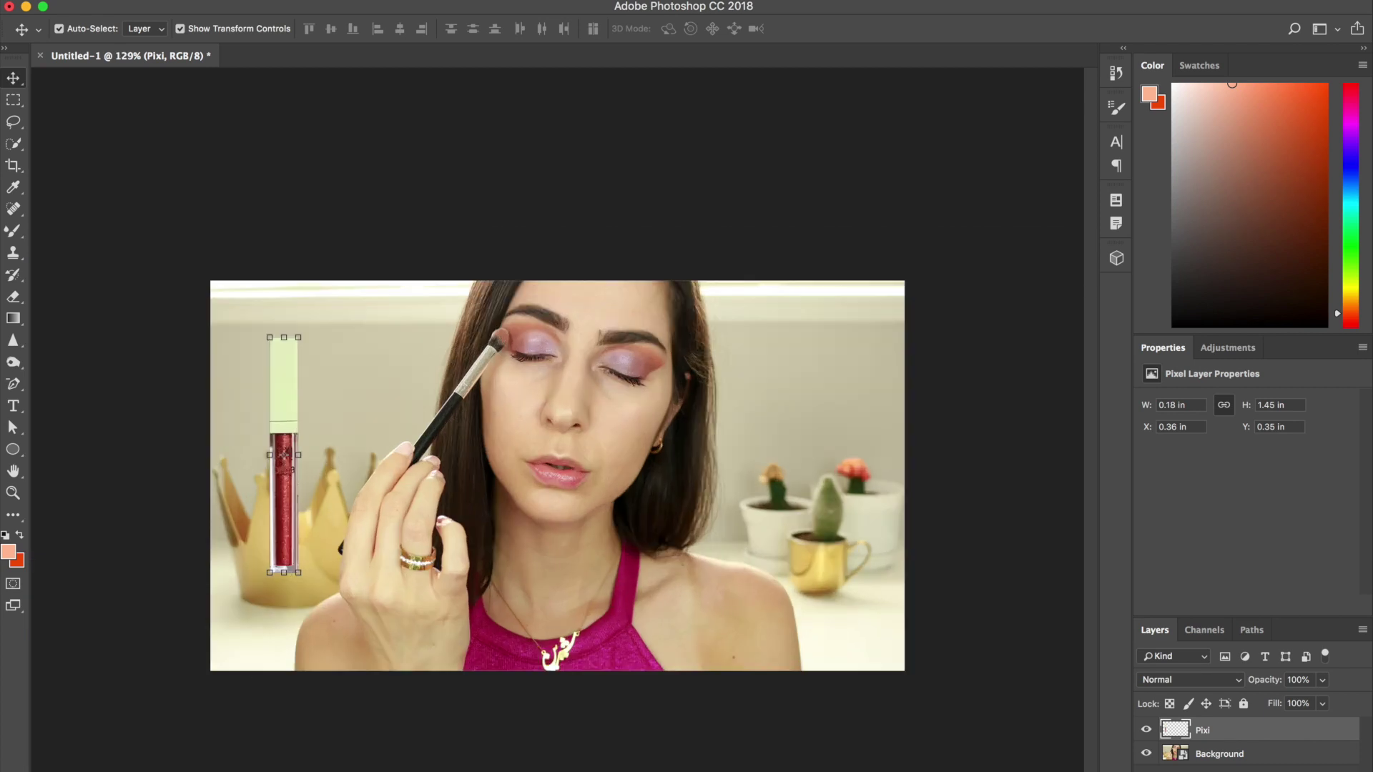
key(super+equal)
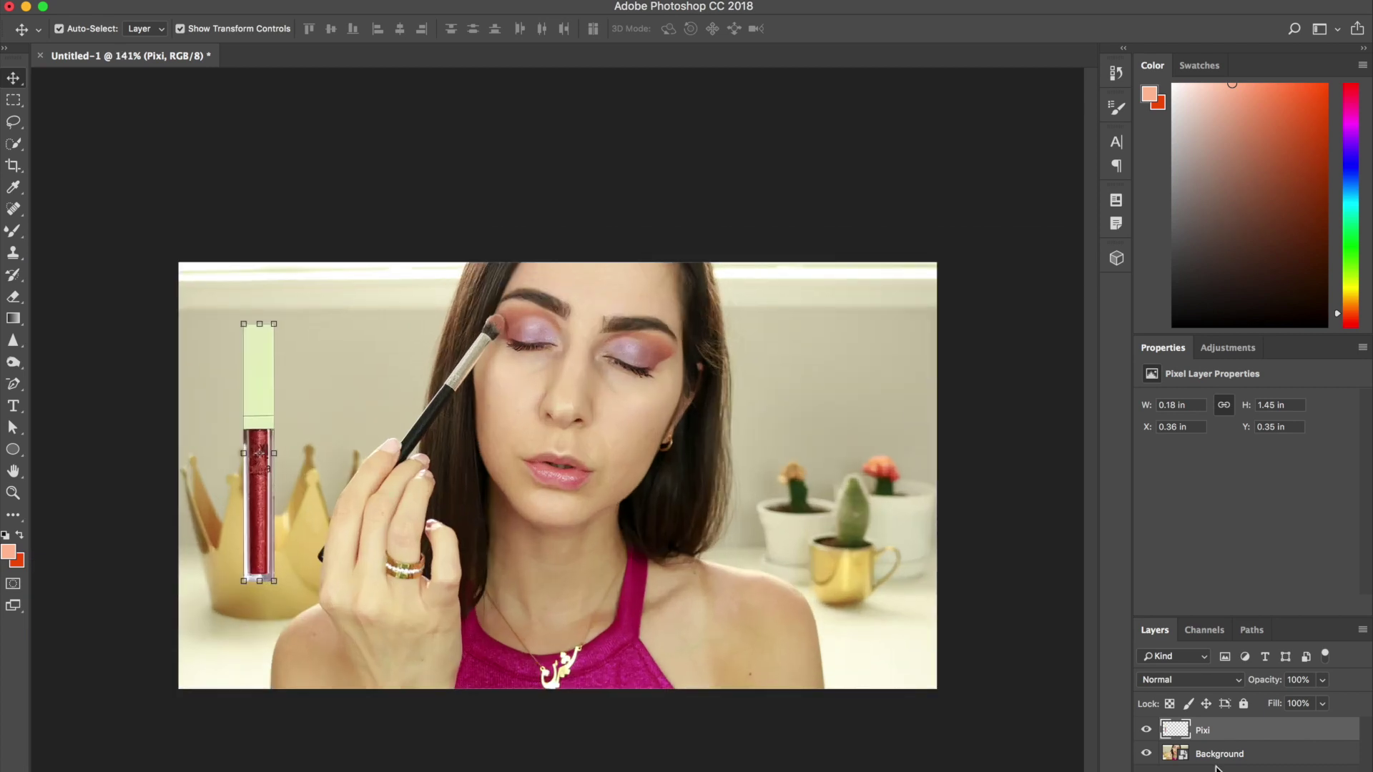
Add a 13 px Outside stroke effect to the Pixi layer.
click(1233, 771)
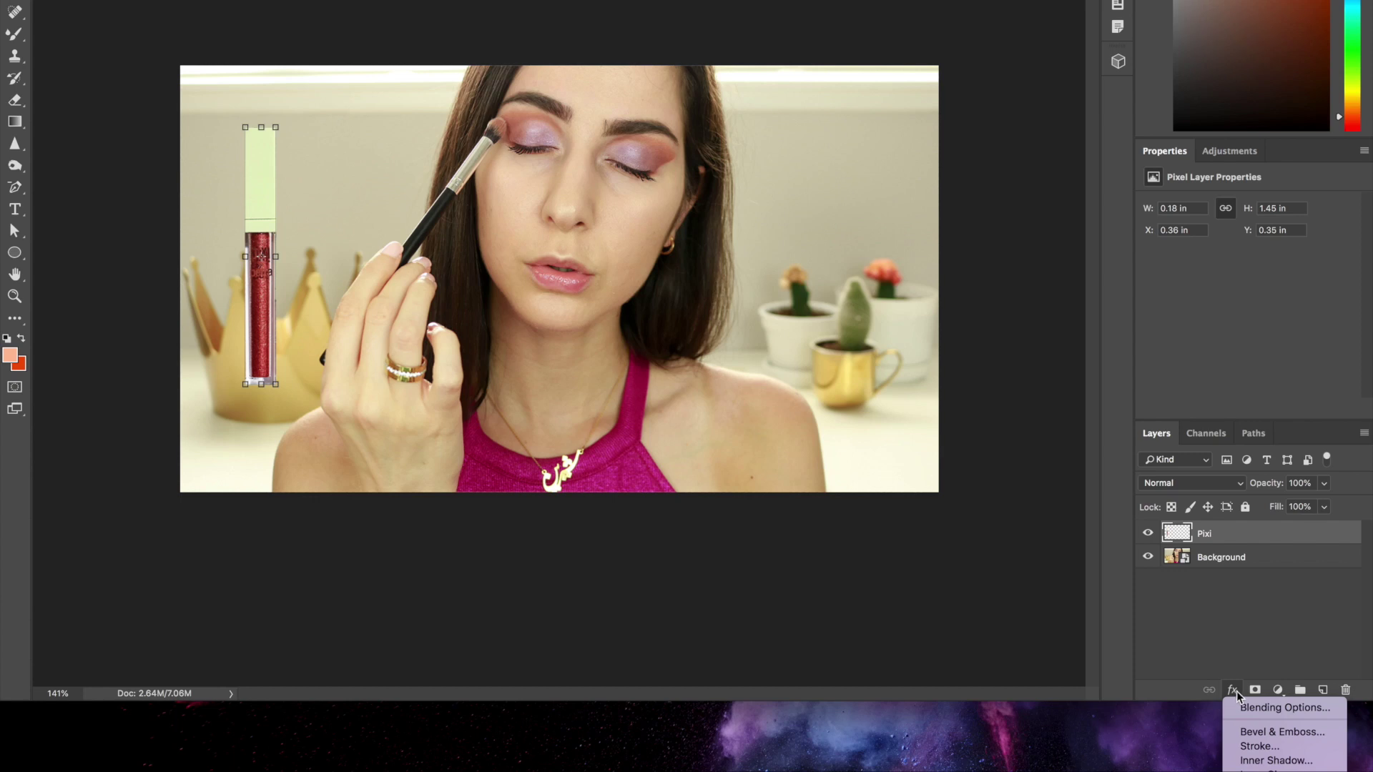
click(1262, 748)
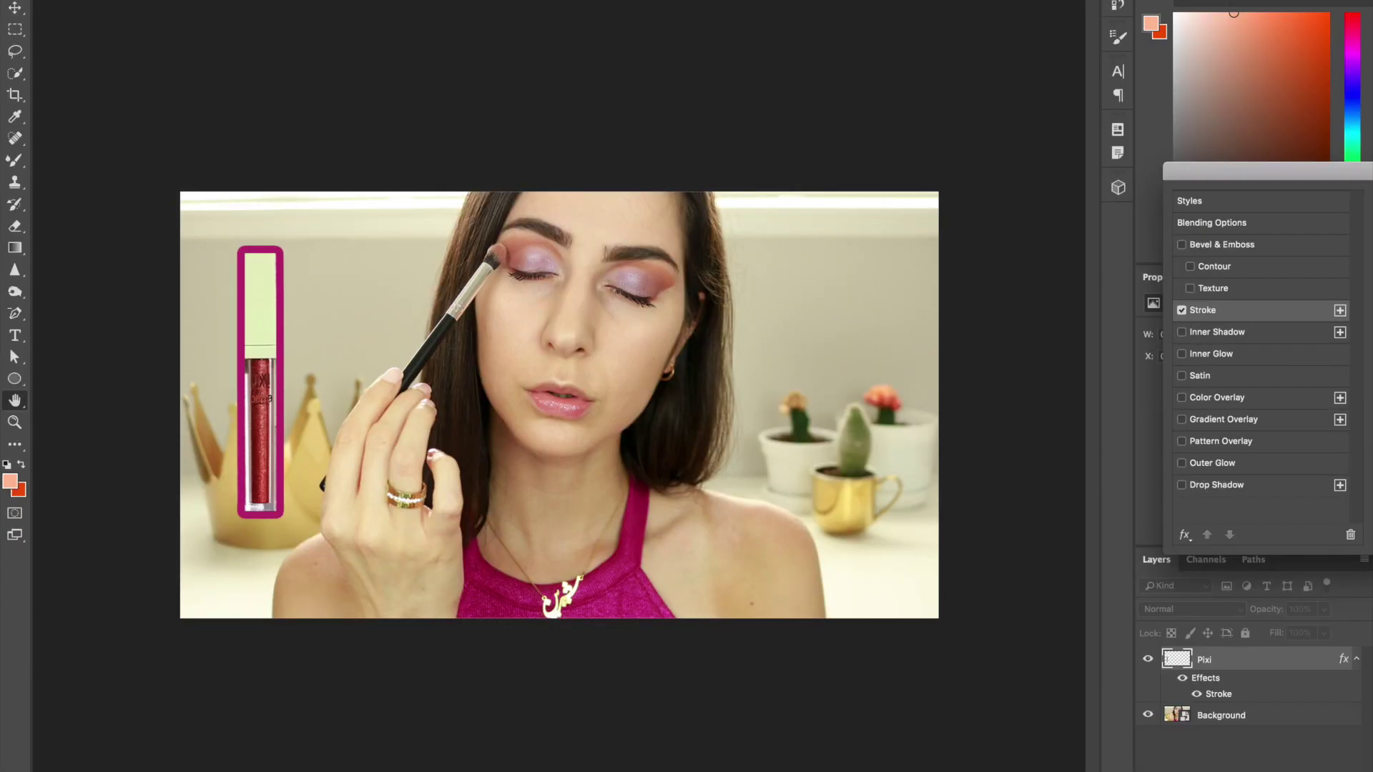
mouse_move(1313, 172)
mouse_down()
mouse_move(1227, 172)
mouse_move(712, 82)
mouse_move(674, 91)
mouse_move(626, 170)
mouse_up()
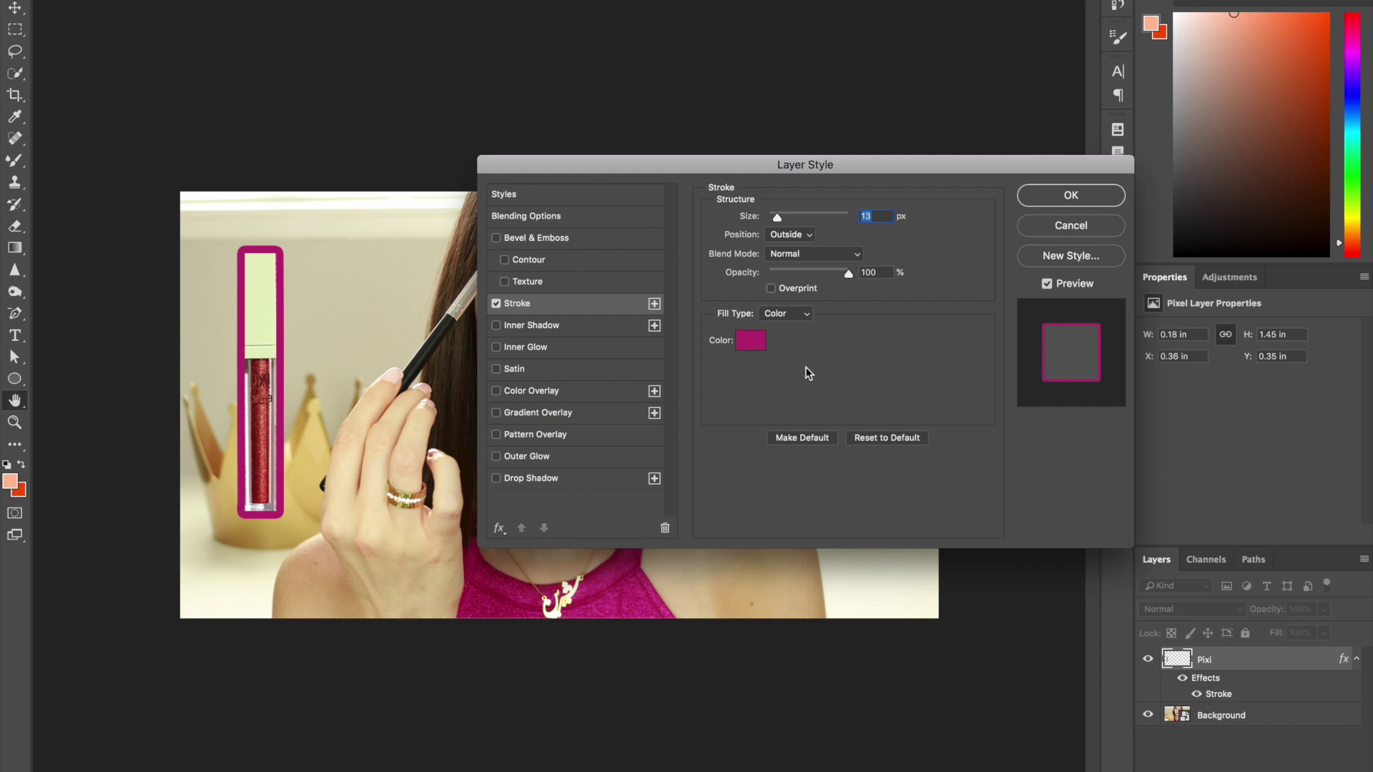
drag(780, 223, 778, 220)
Sample the model's magenta top as the stroke colour and enable Outer Glow.
click(757, 350)
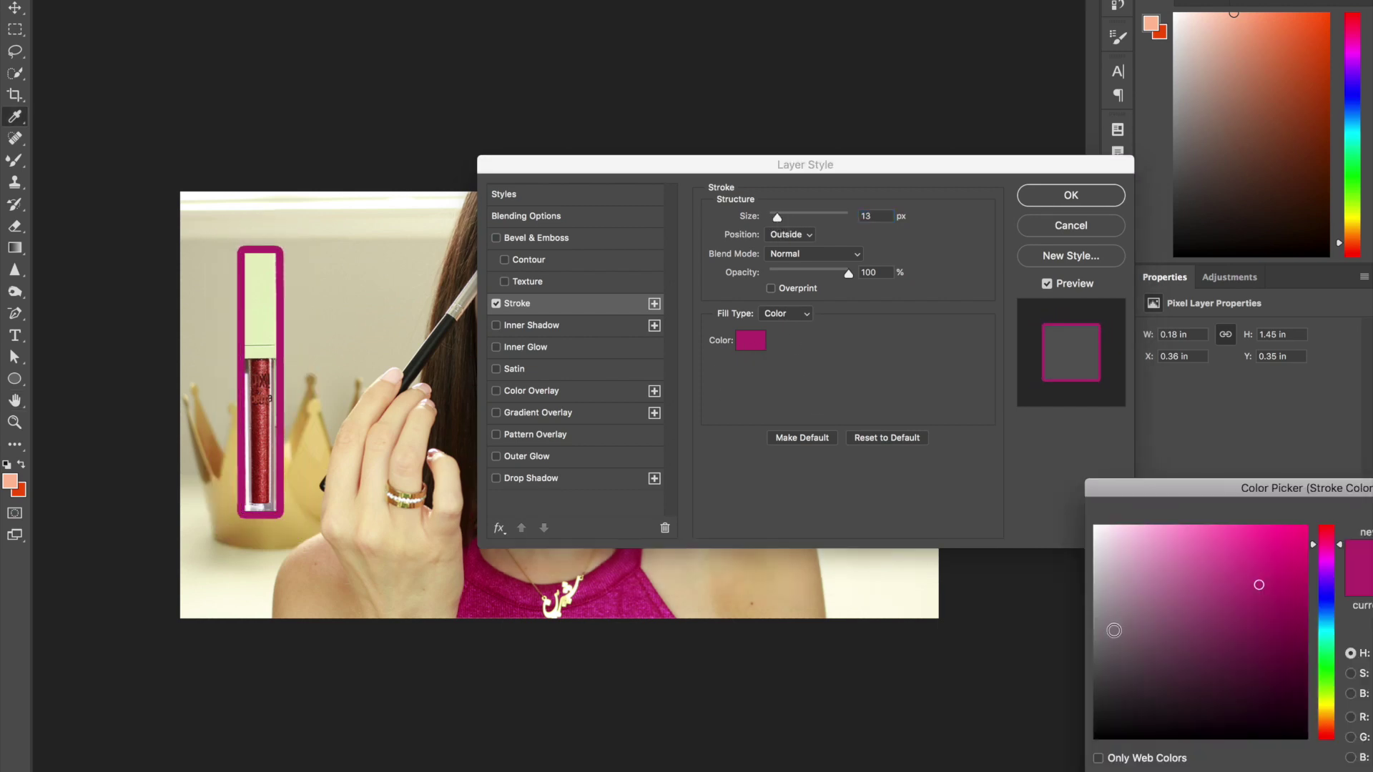
click(1102, 533)
drag(1240, 687, 1194, 545)
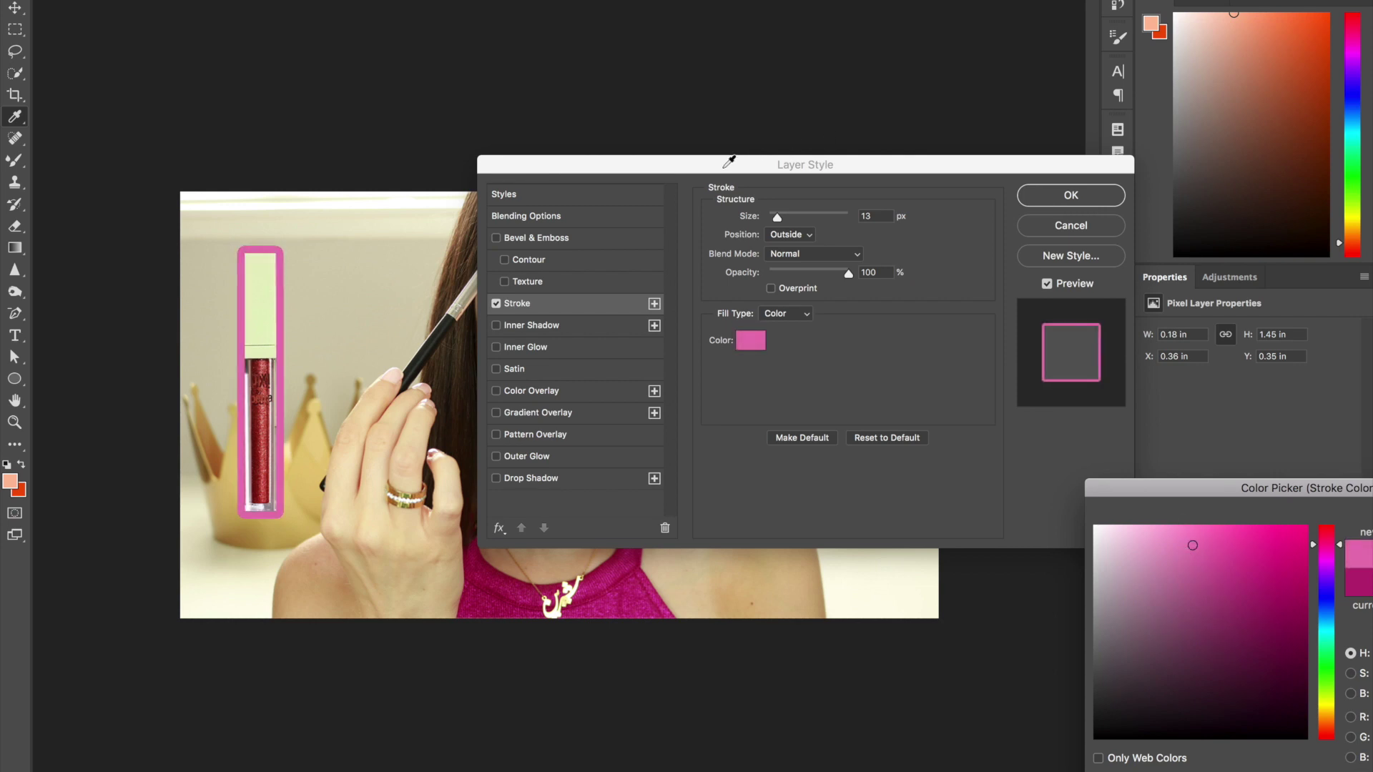
drag(730, 161, 543, 0)
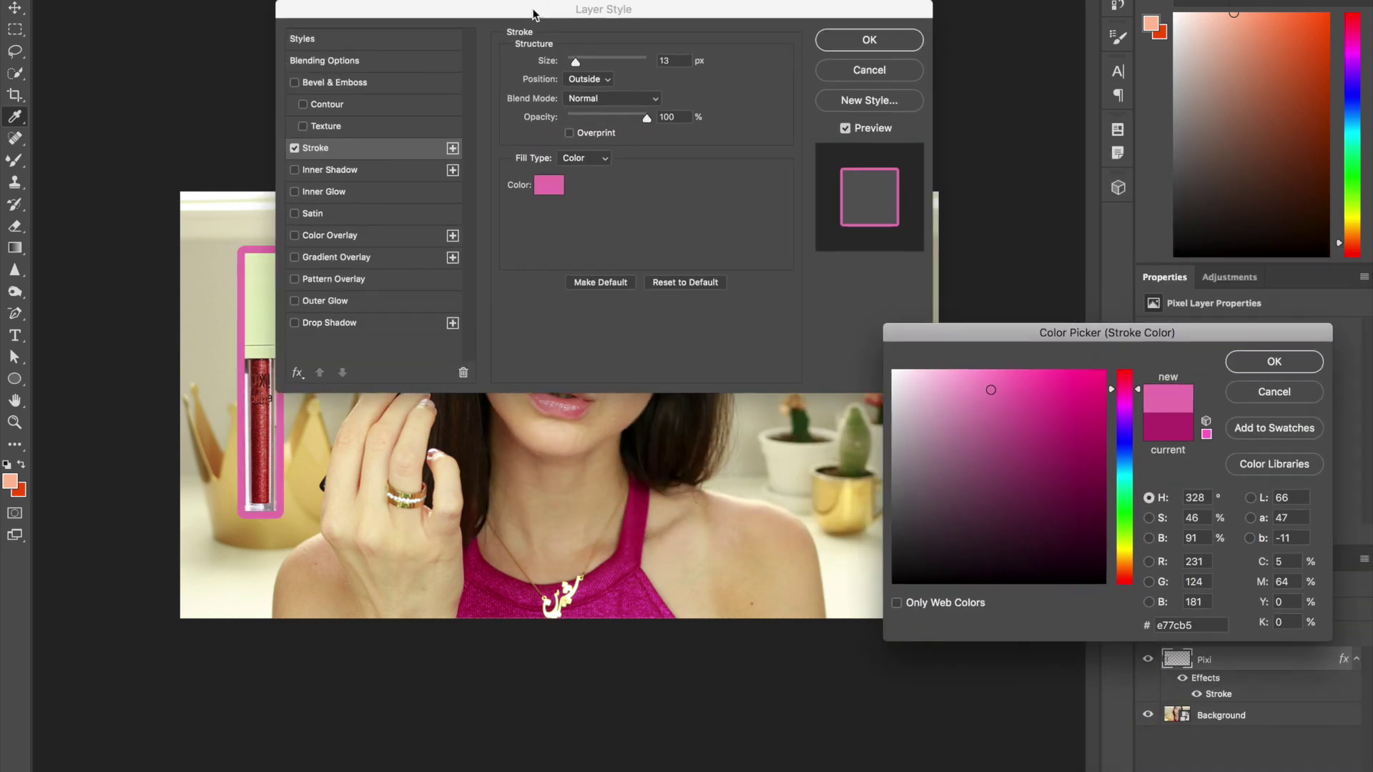
click(623, 563)
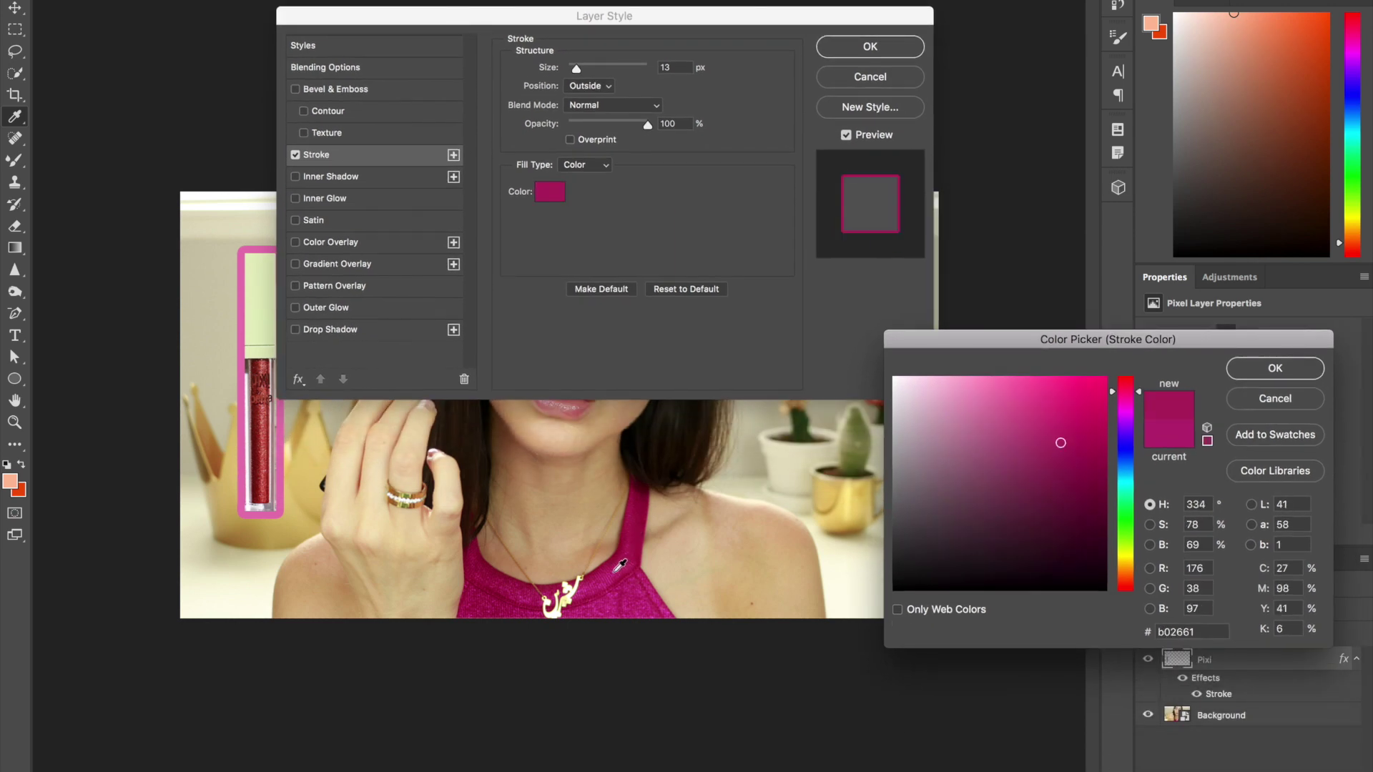
click(606, 596)
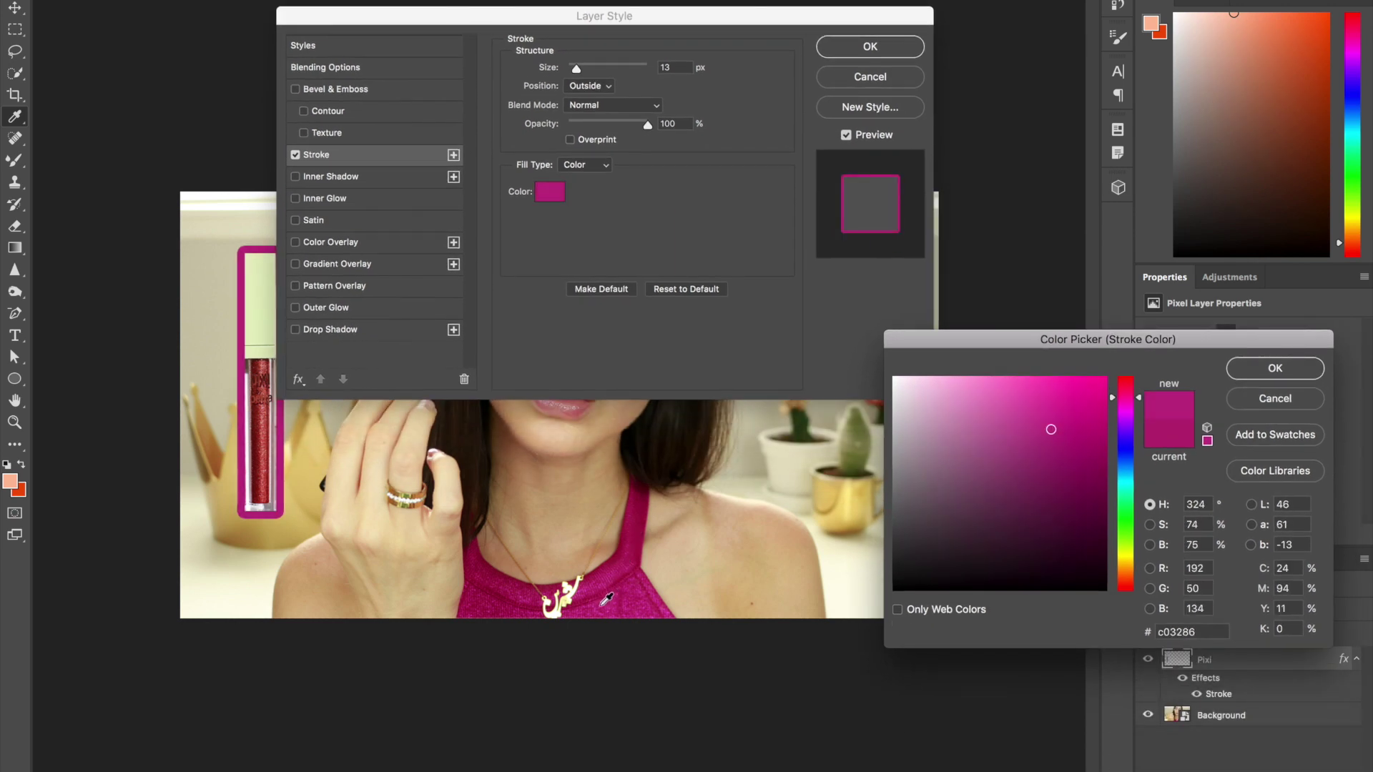
click(576, 592)
click(570, 598)
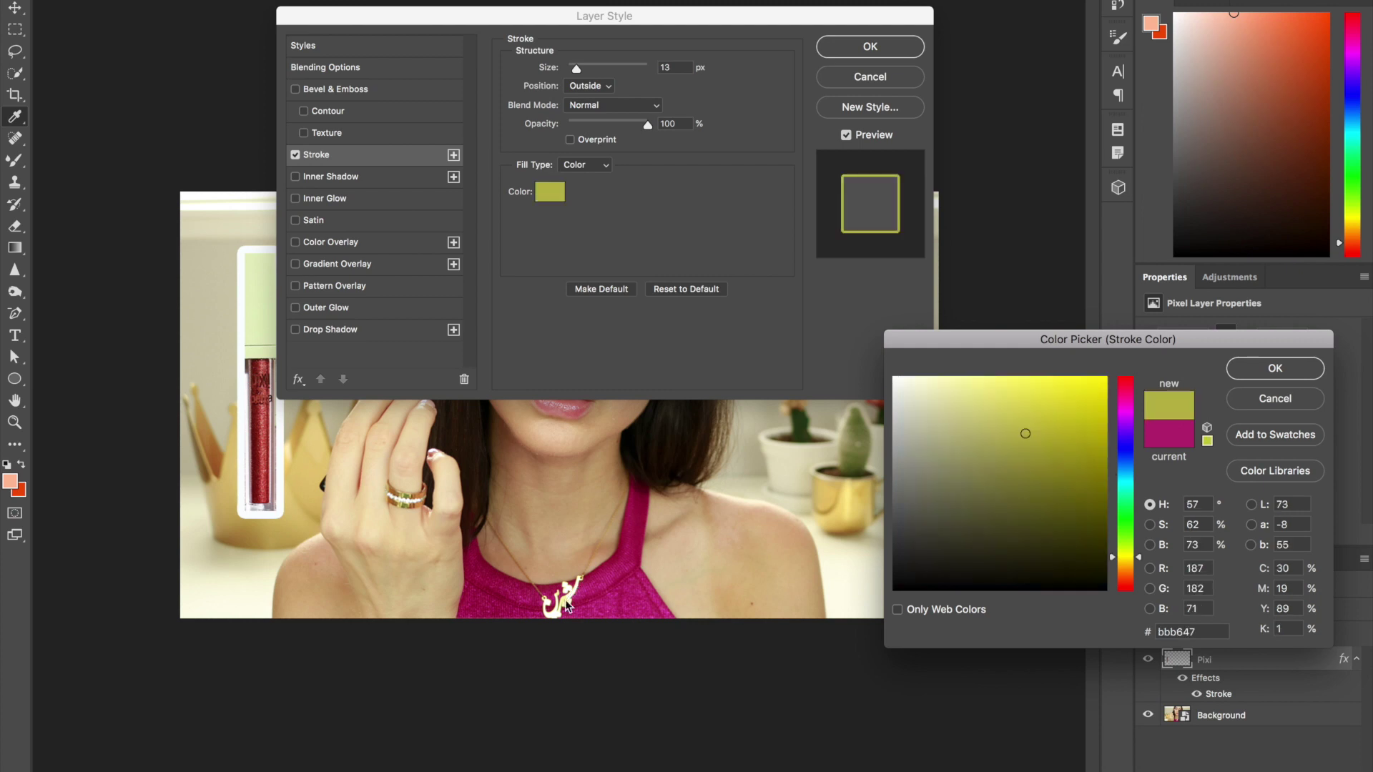
click(580, 612)
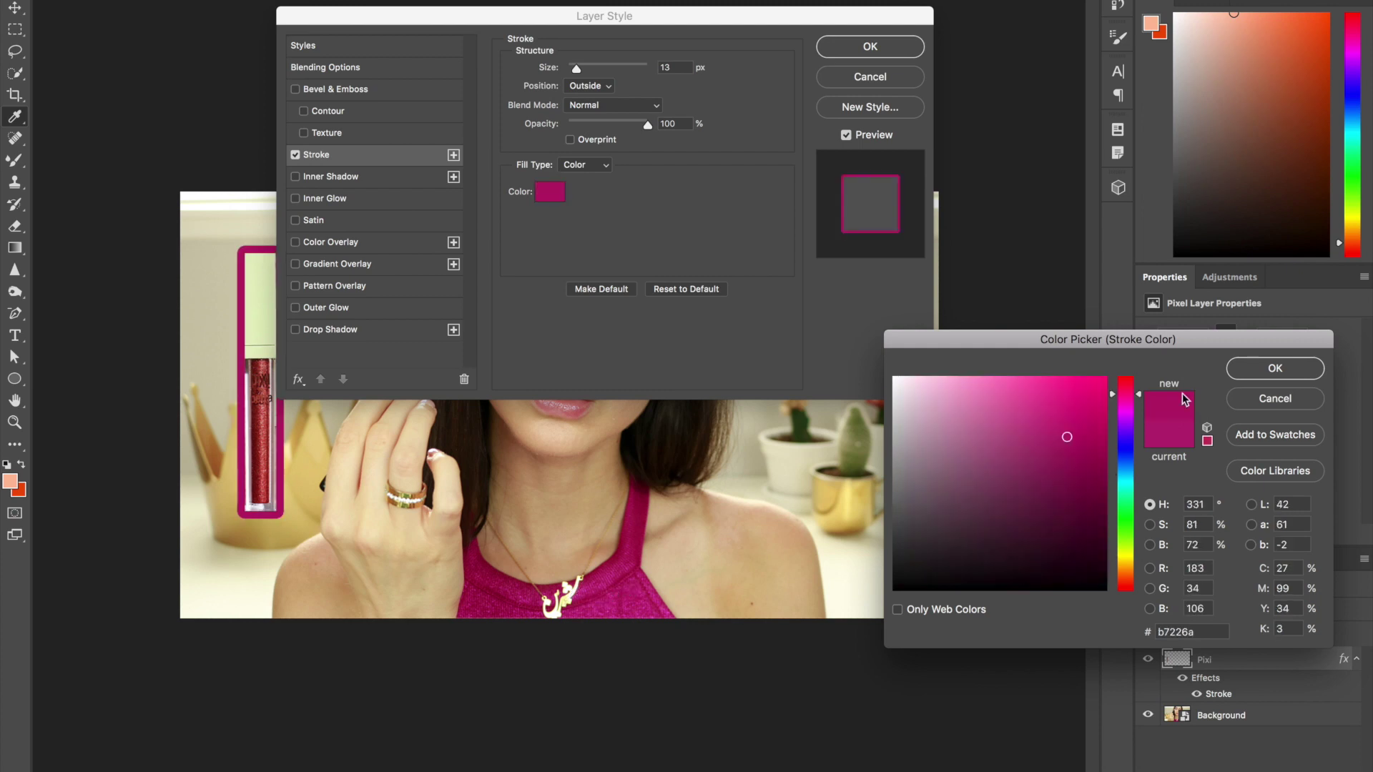
click(1274, 368)
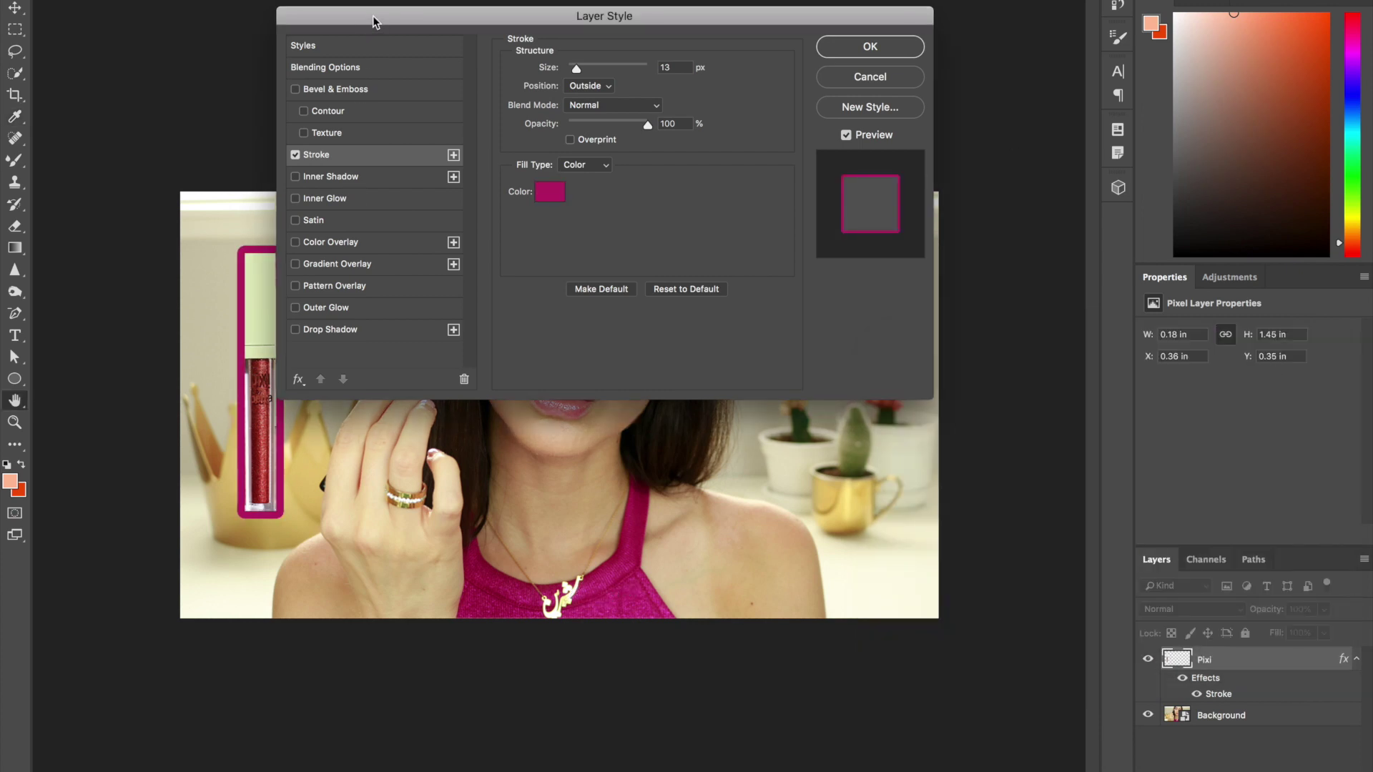
drag(372, 25, 526, 231)
click(456, 517)
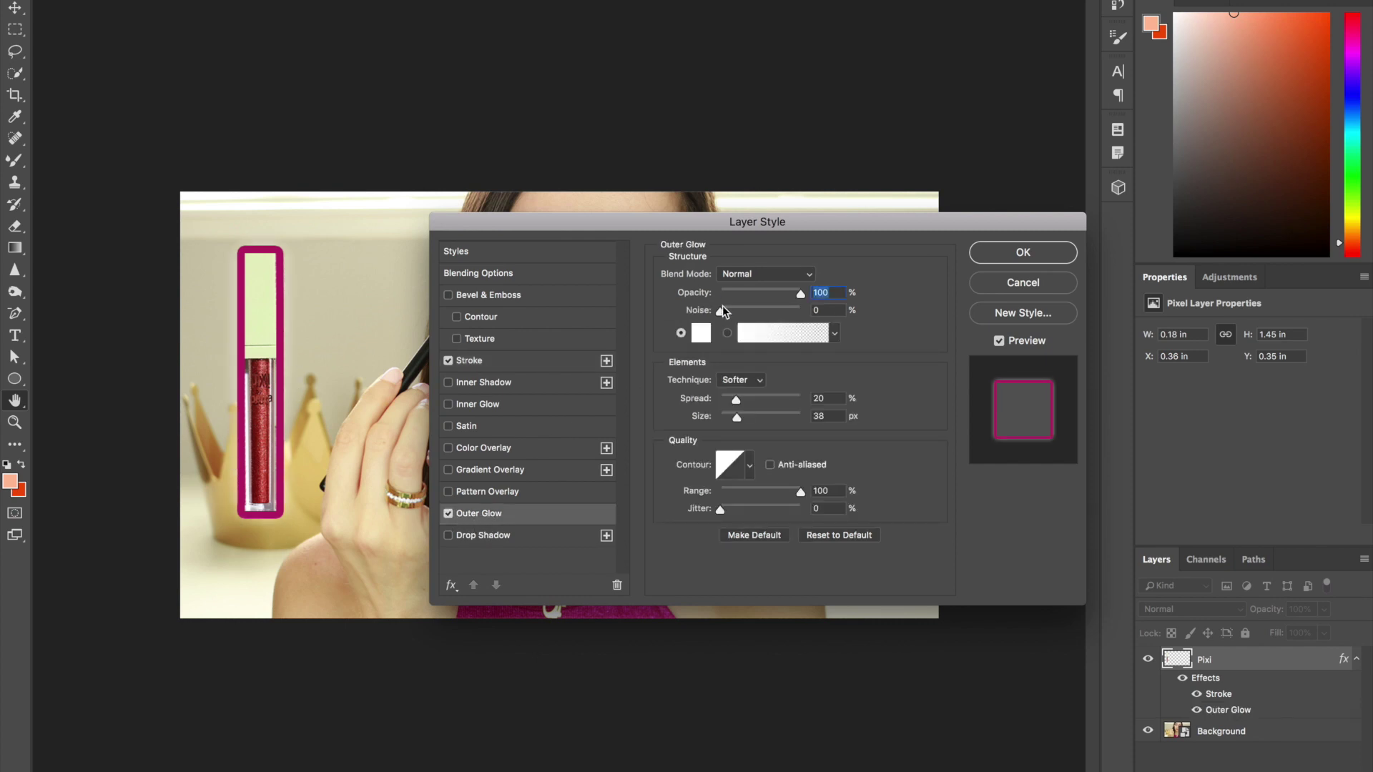
Set glow spread to 20%, remove the stroke, and add a drop shadow (opacity 21%, distance 8, size 16).
mouse_move(737, 402)
mouse_down()
mouse_move(795, 403)
mouse_move(763, 402)
mouse_up()
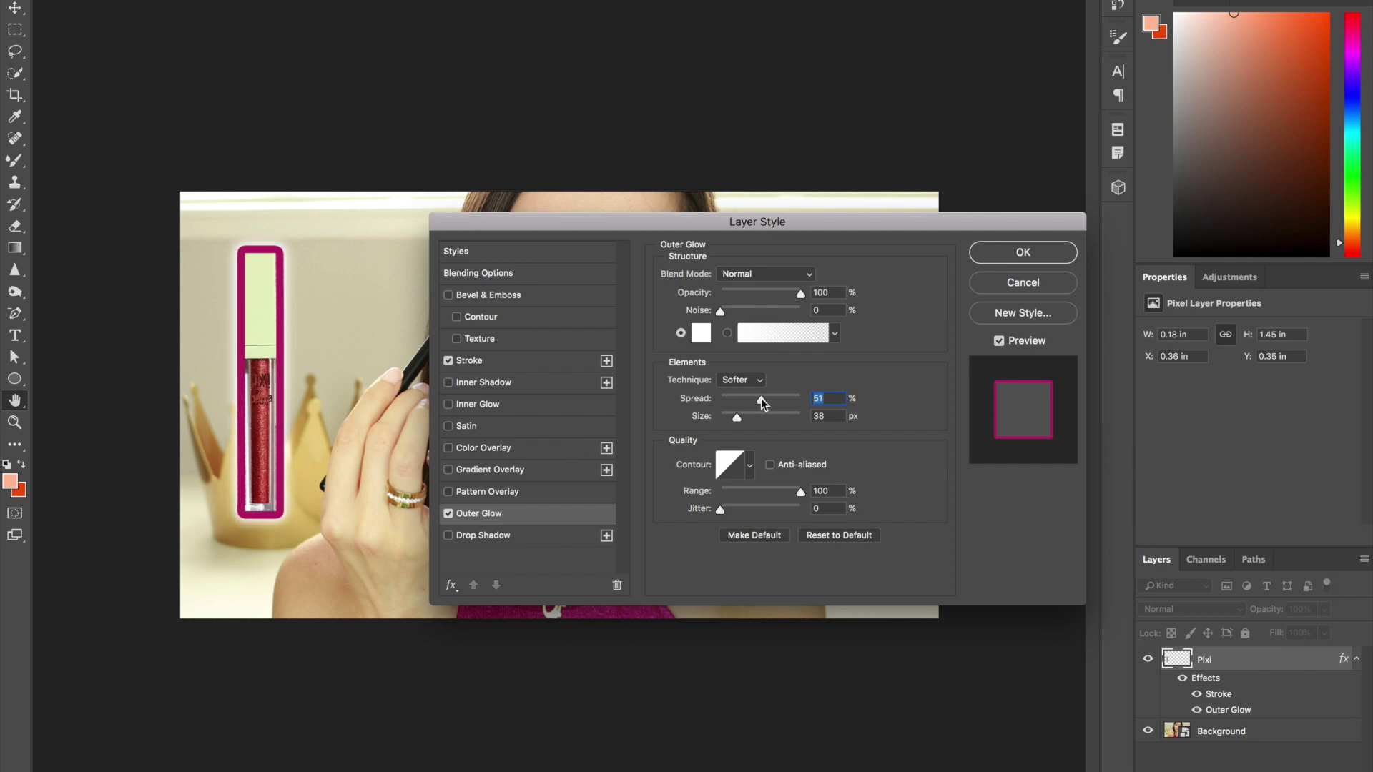
click(448, 361)
drag(763, 404, 734, 424)
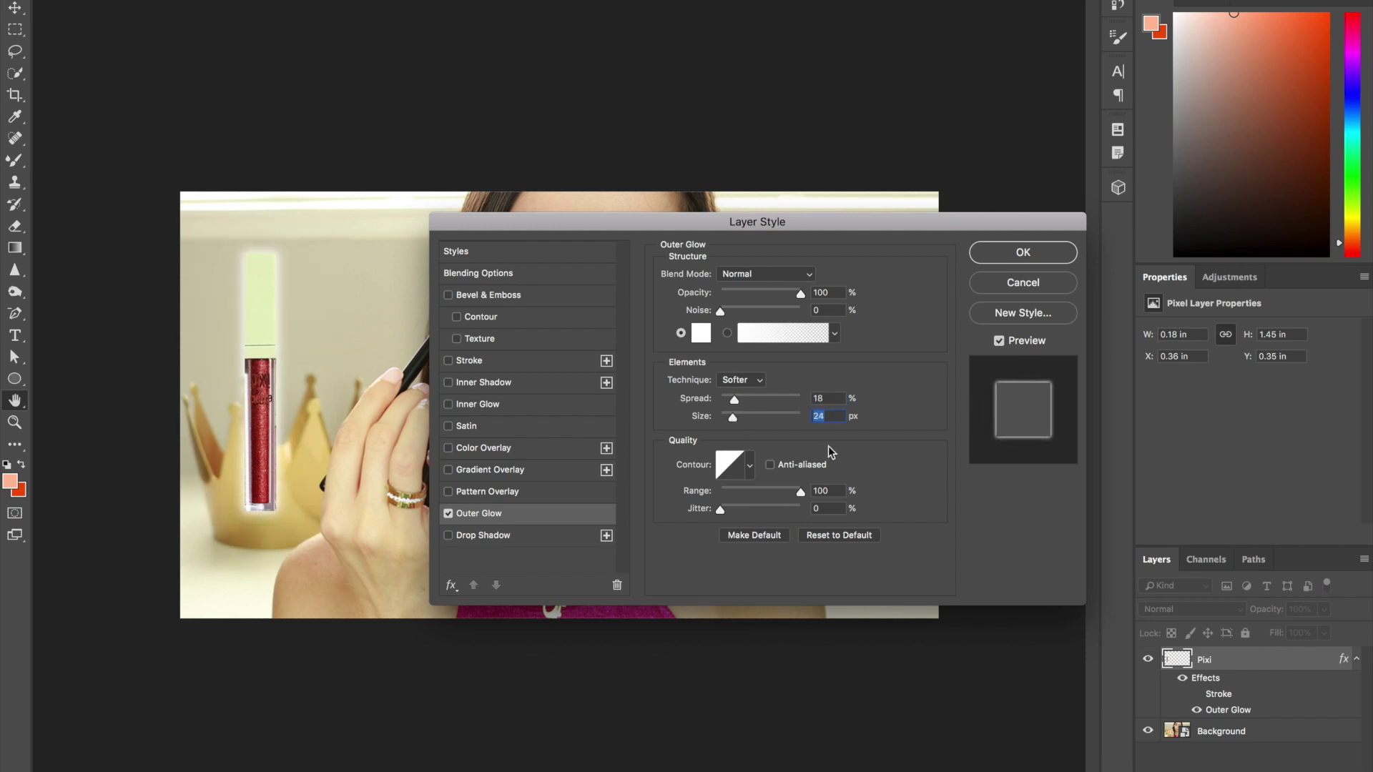
click(472, 537)
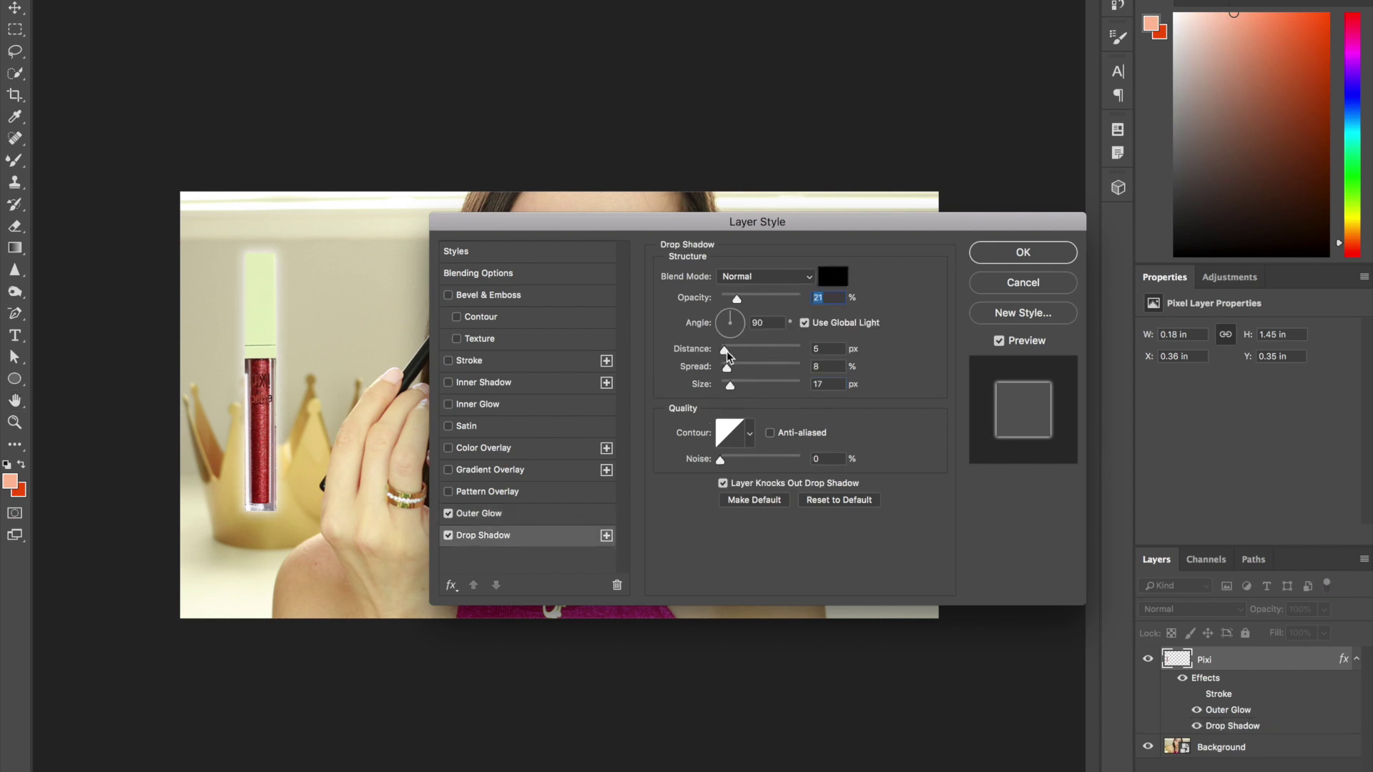
drag(725, 351, 733, 390)
click(448, 537)
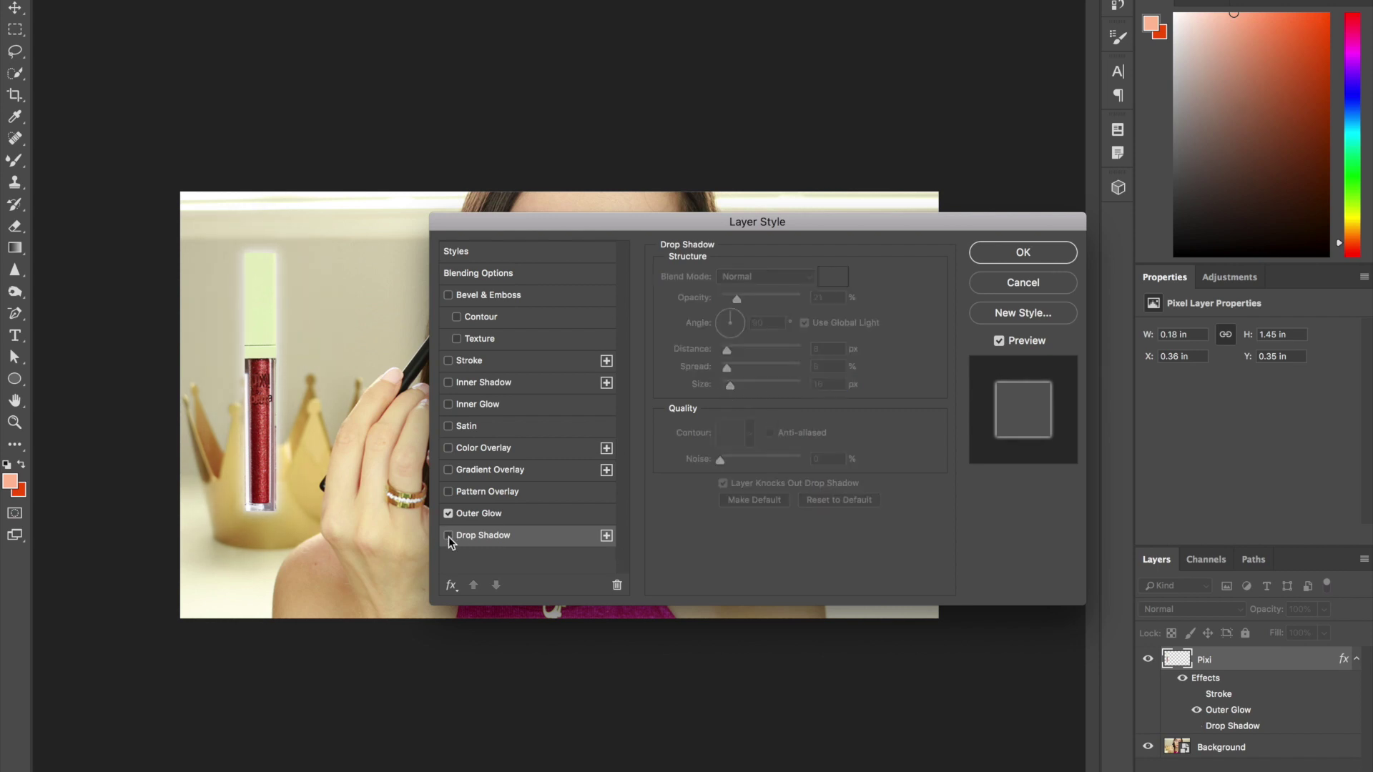
click(449, 537)
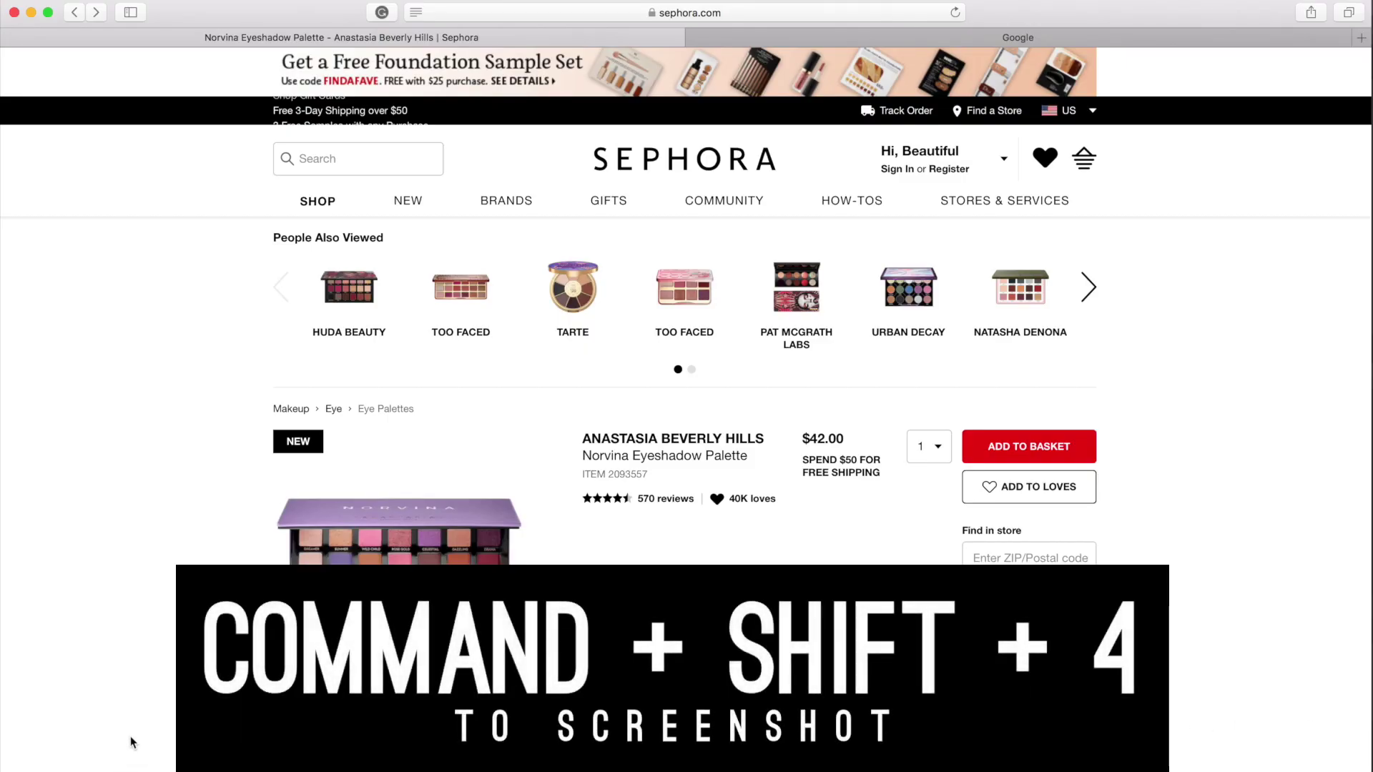
Screenshot the Norvina palette product image with Command+Shift+4.
key(super+shift+4)
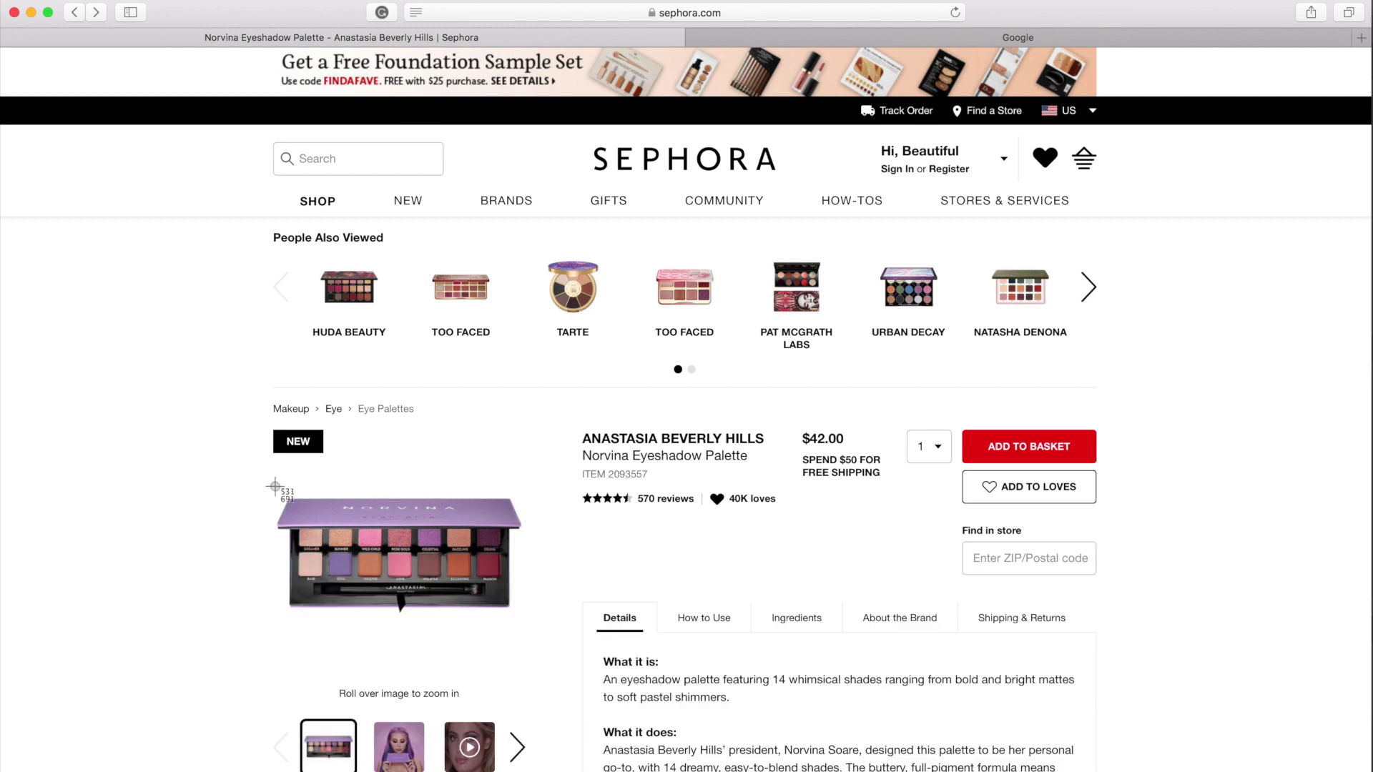
drag(268, 468, 531, 635)
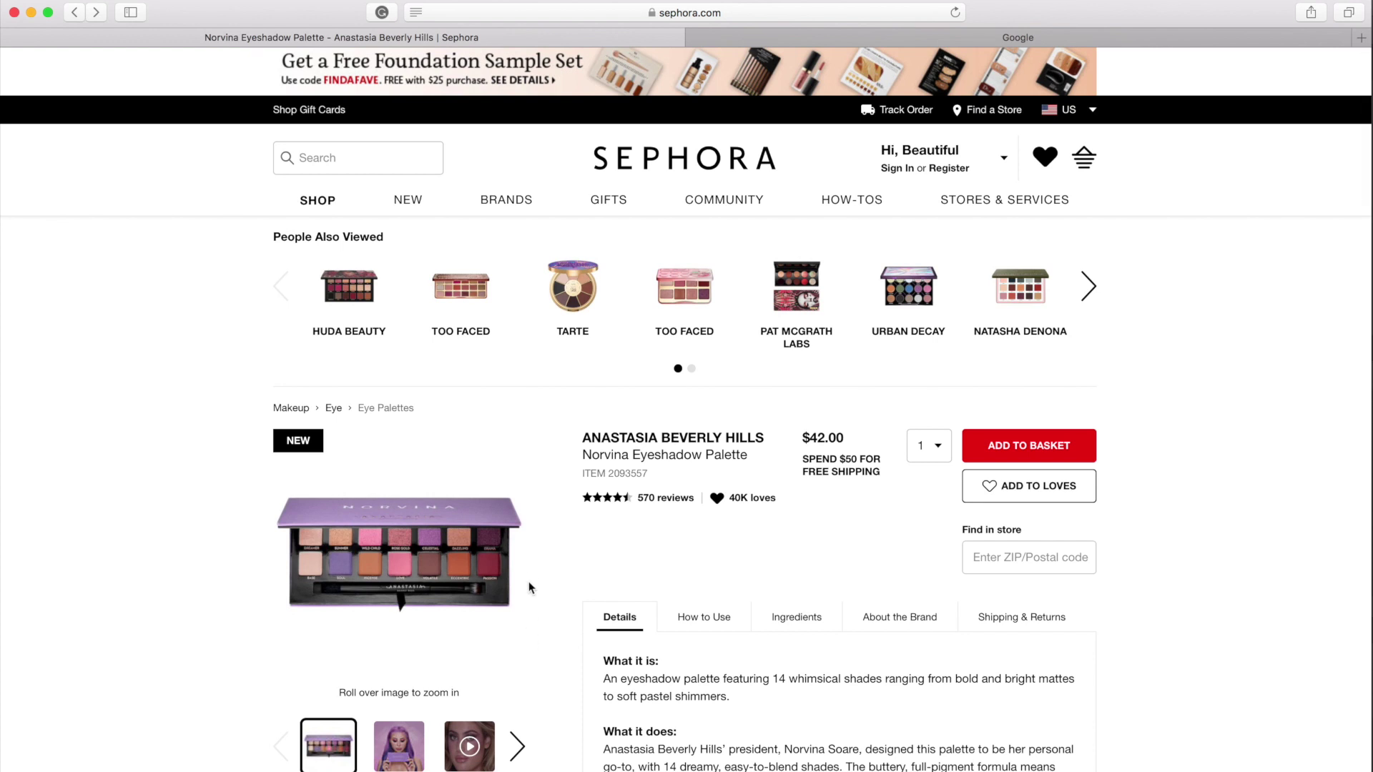
Search Google Images for 'anastasia beverly hills norvina palette png' and save the cultbeauty palette image to Downloads.
click(897, 39)
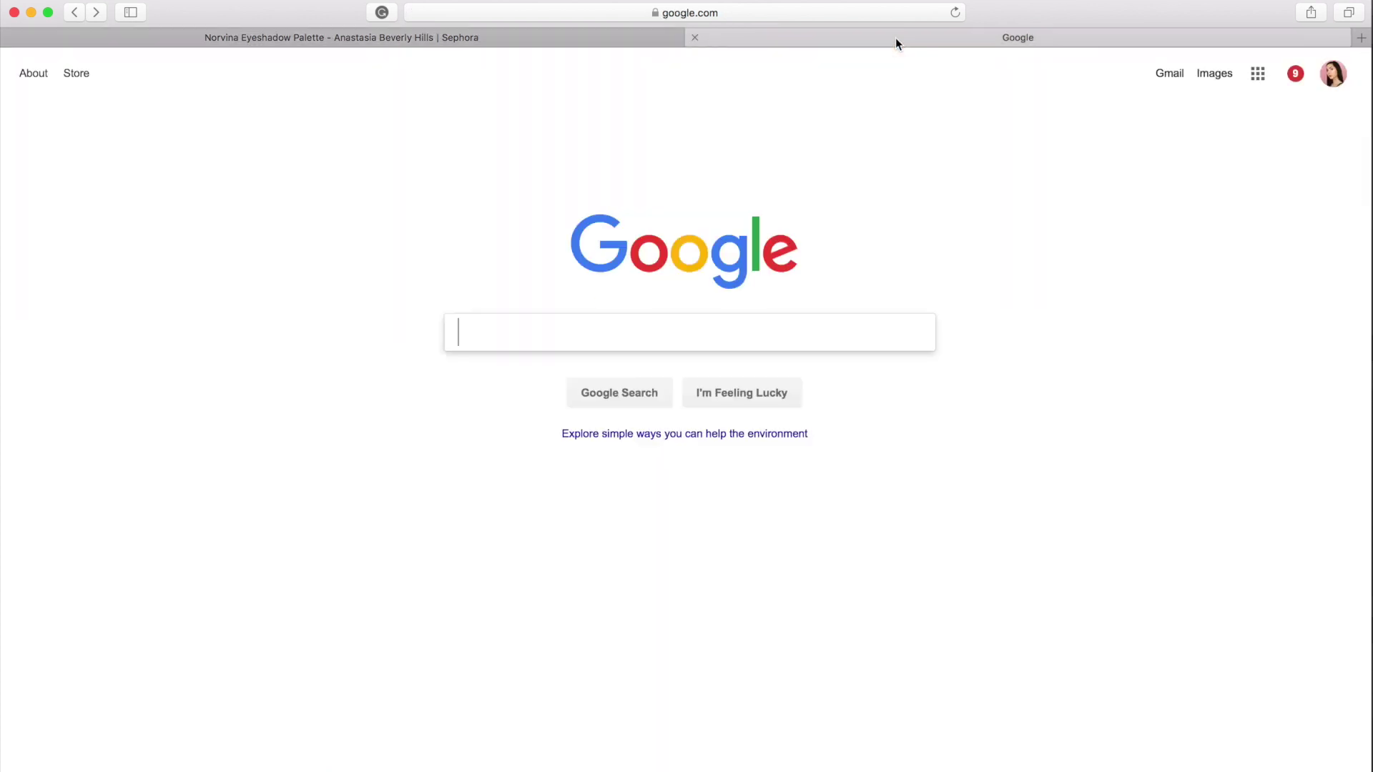
text(anastasia beverly hills norvina palette png)
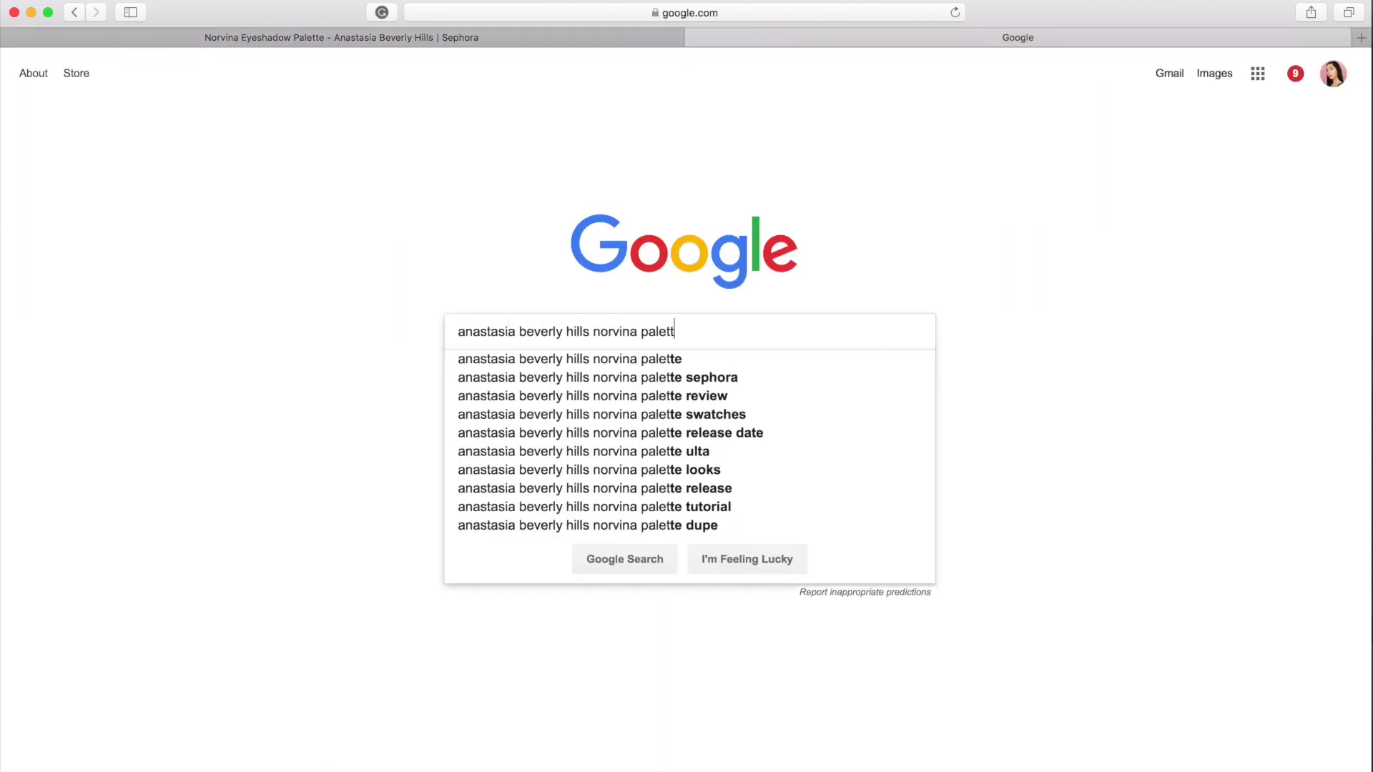
key(Return)
click(195, 132)
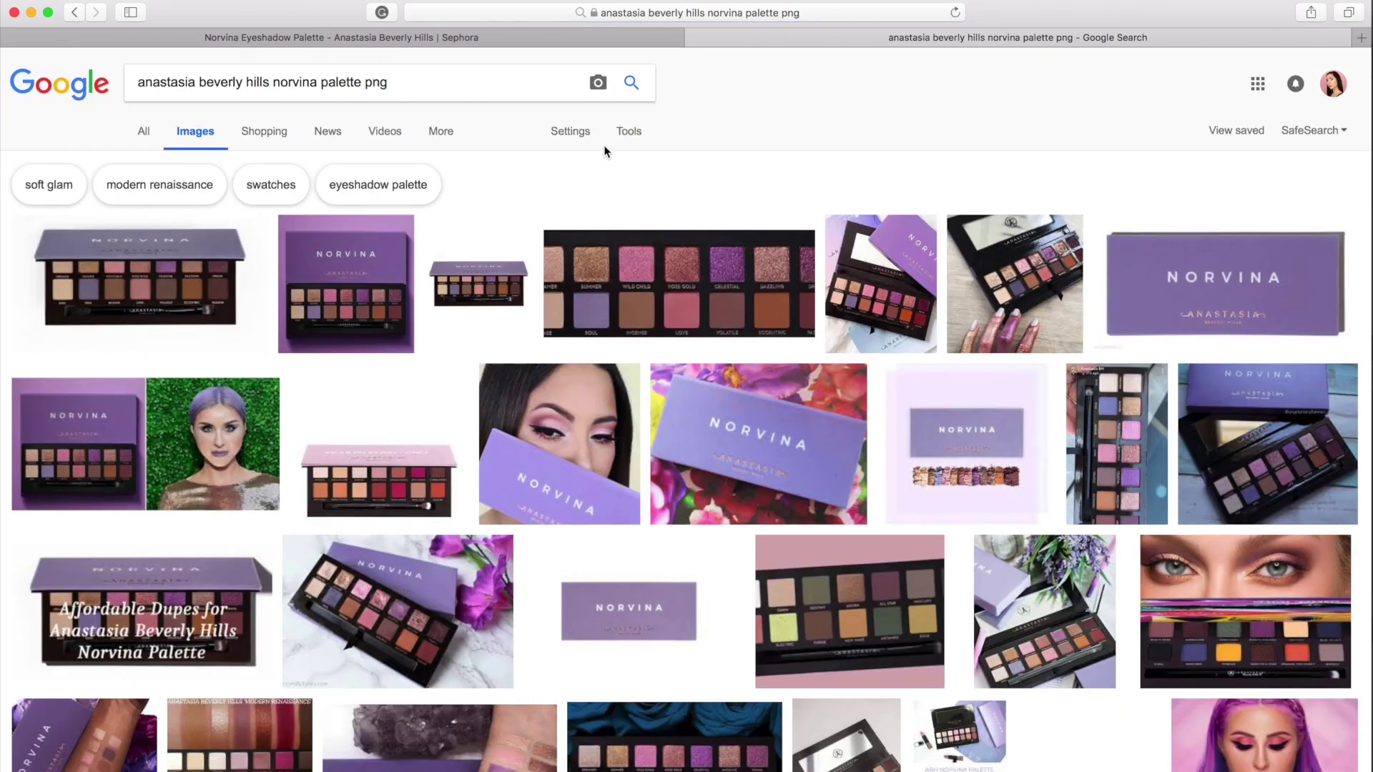
click(214, 285)
click(512, 162)
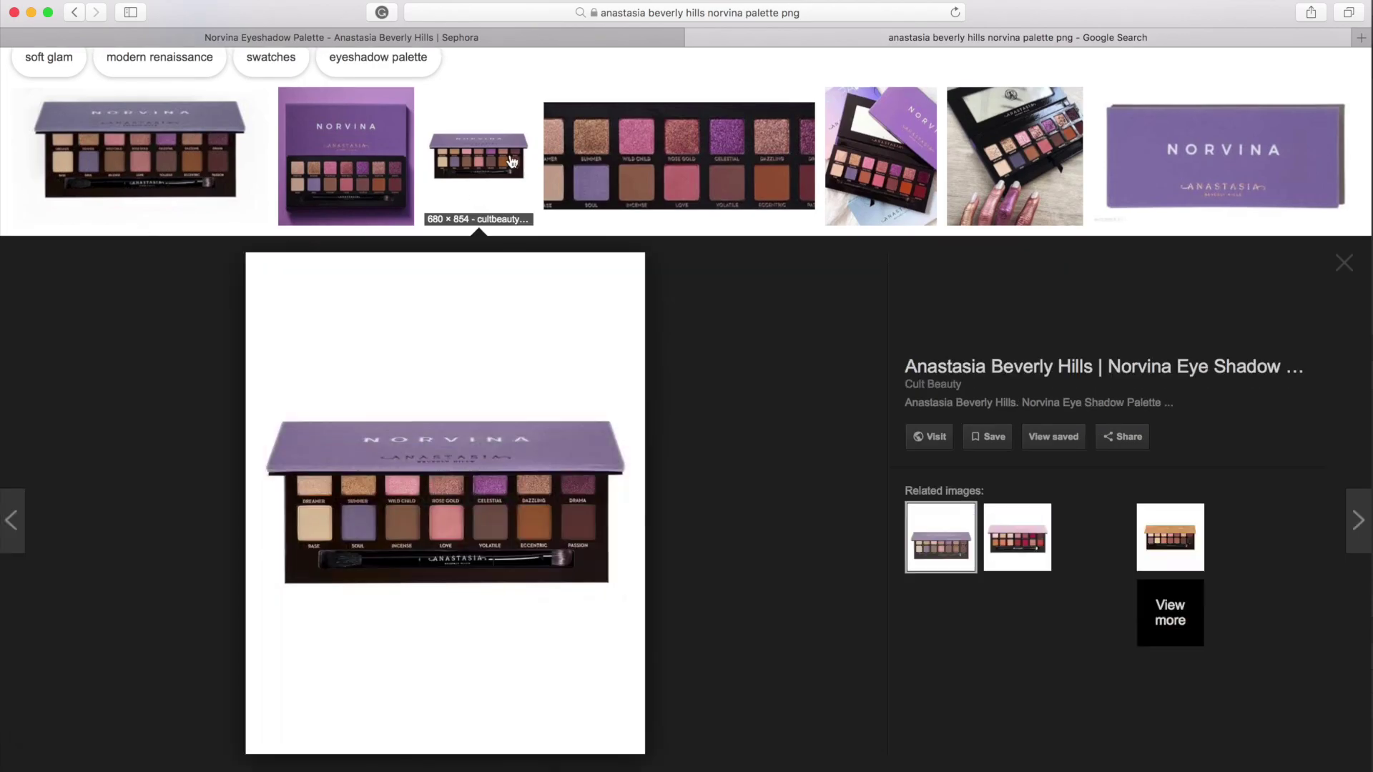
right_click(493, 369)
click(581, 562)
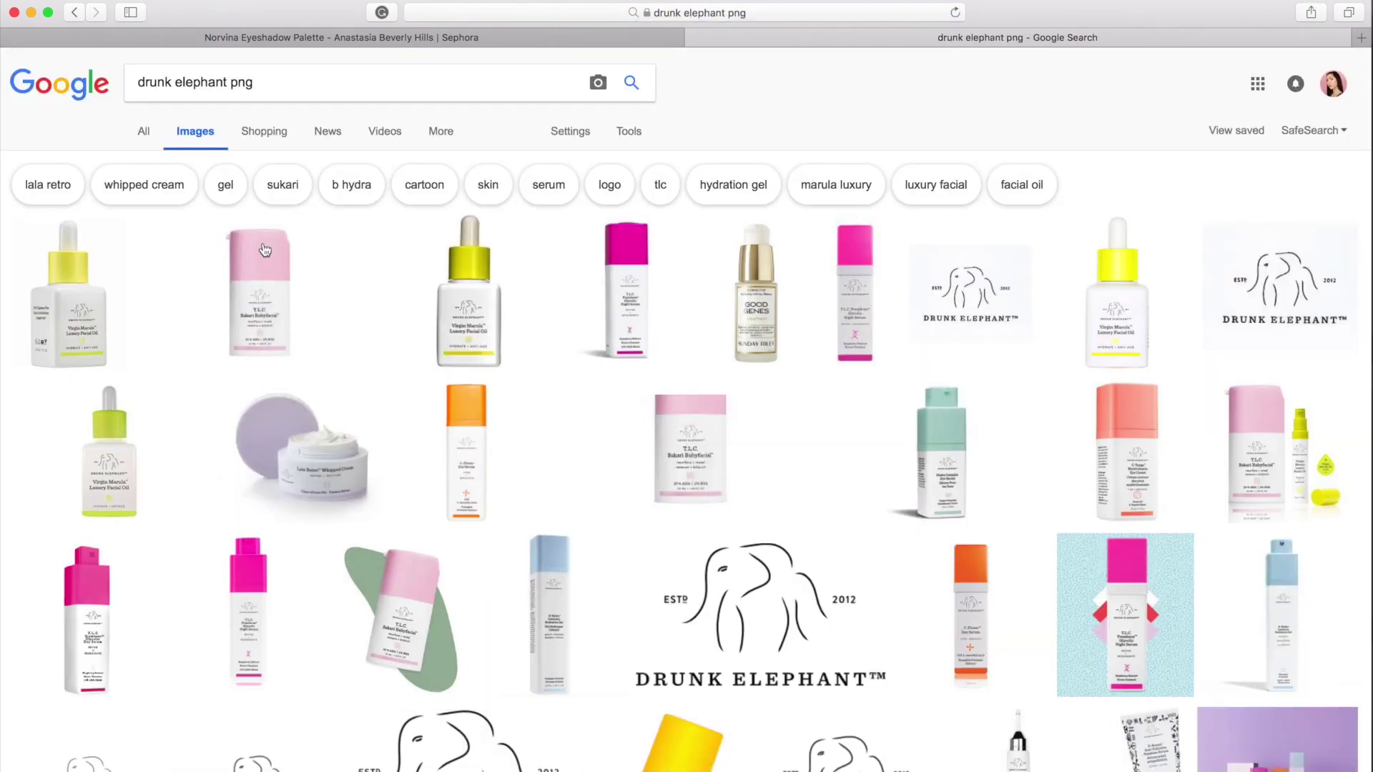
Browse the serum image results and save the transparent D-Bronzi sunshine serum image to Downloads.
click(264, 250)
click(93, 165)
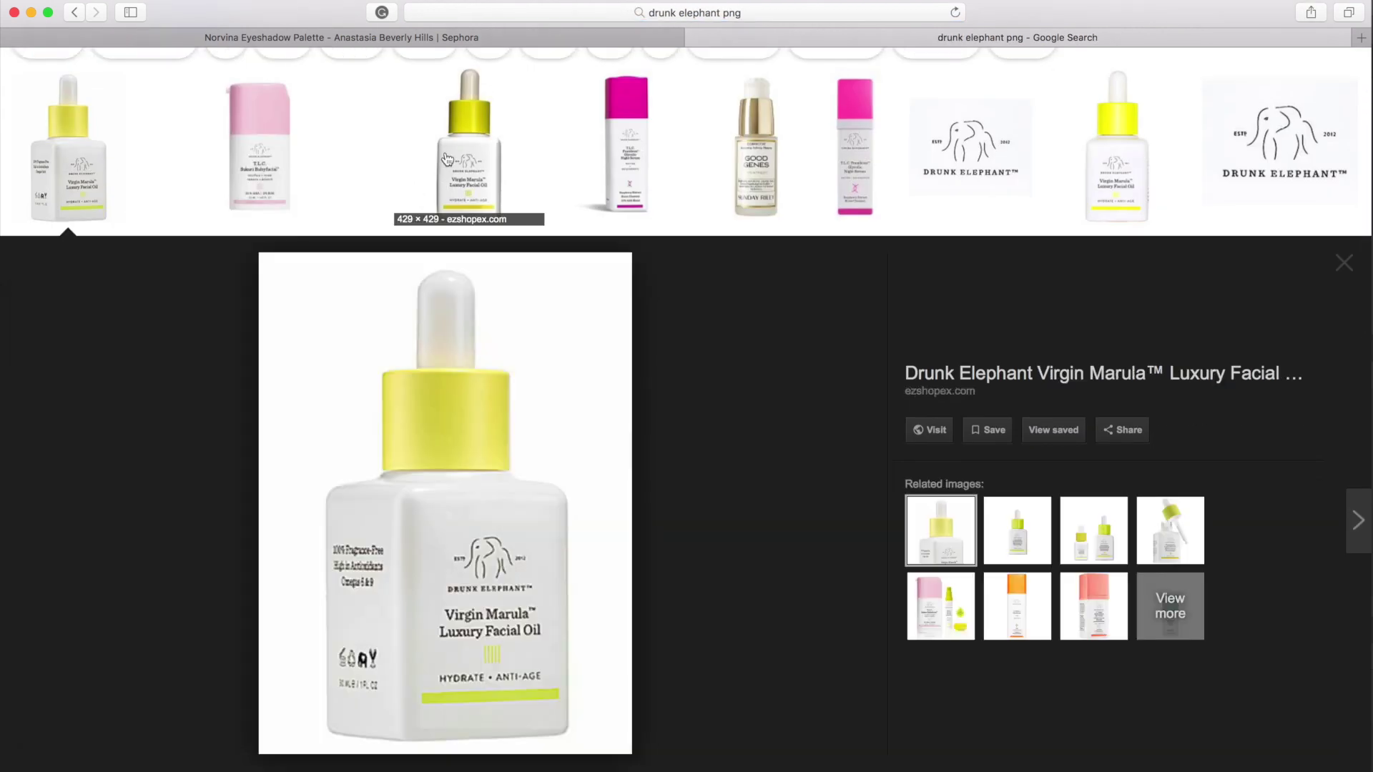
click(468, 157)
click(630, 158)
click(824, 154)
click(1091, 160)
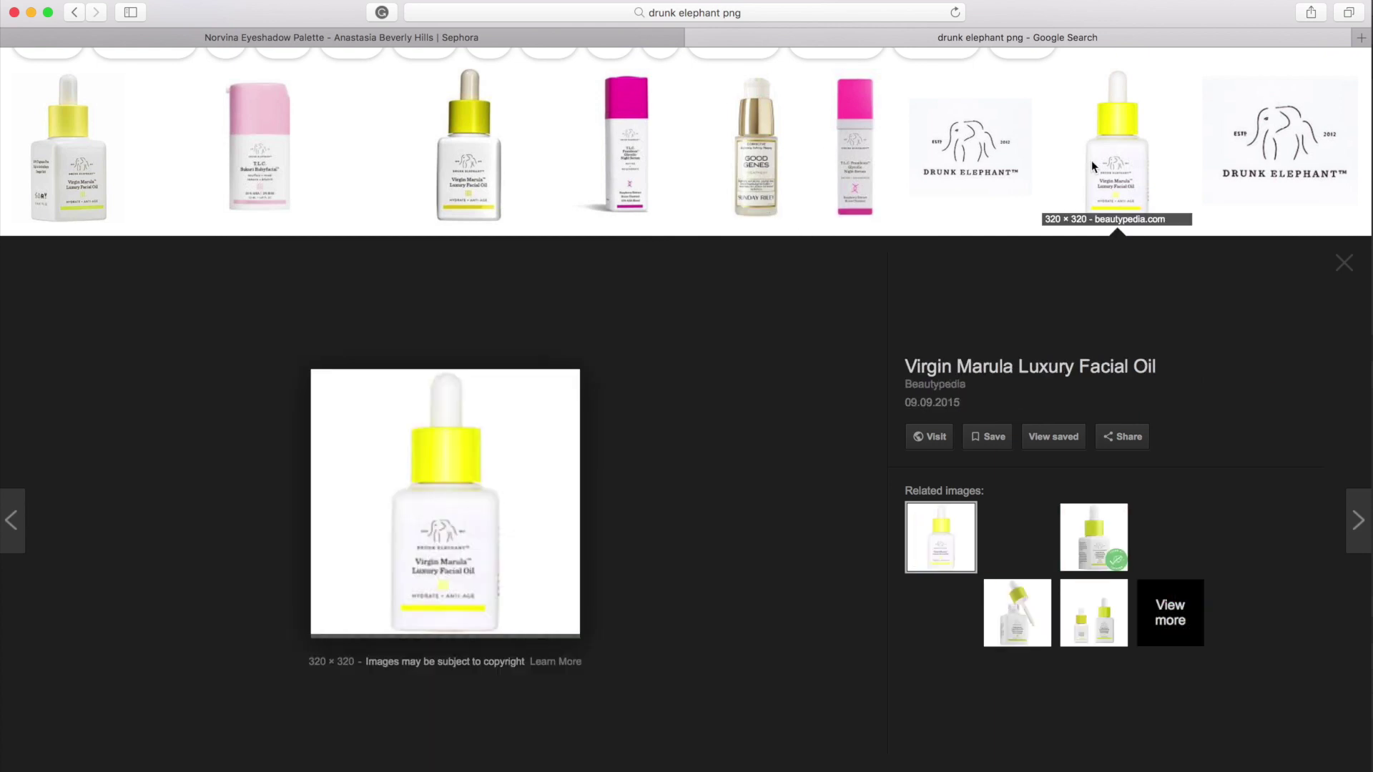
scroll(230, 638, down, 10)
click(143, 502)
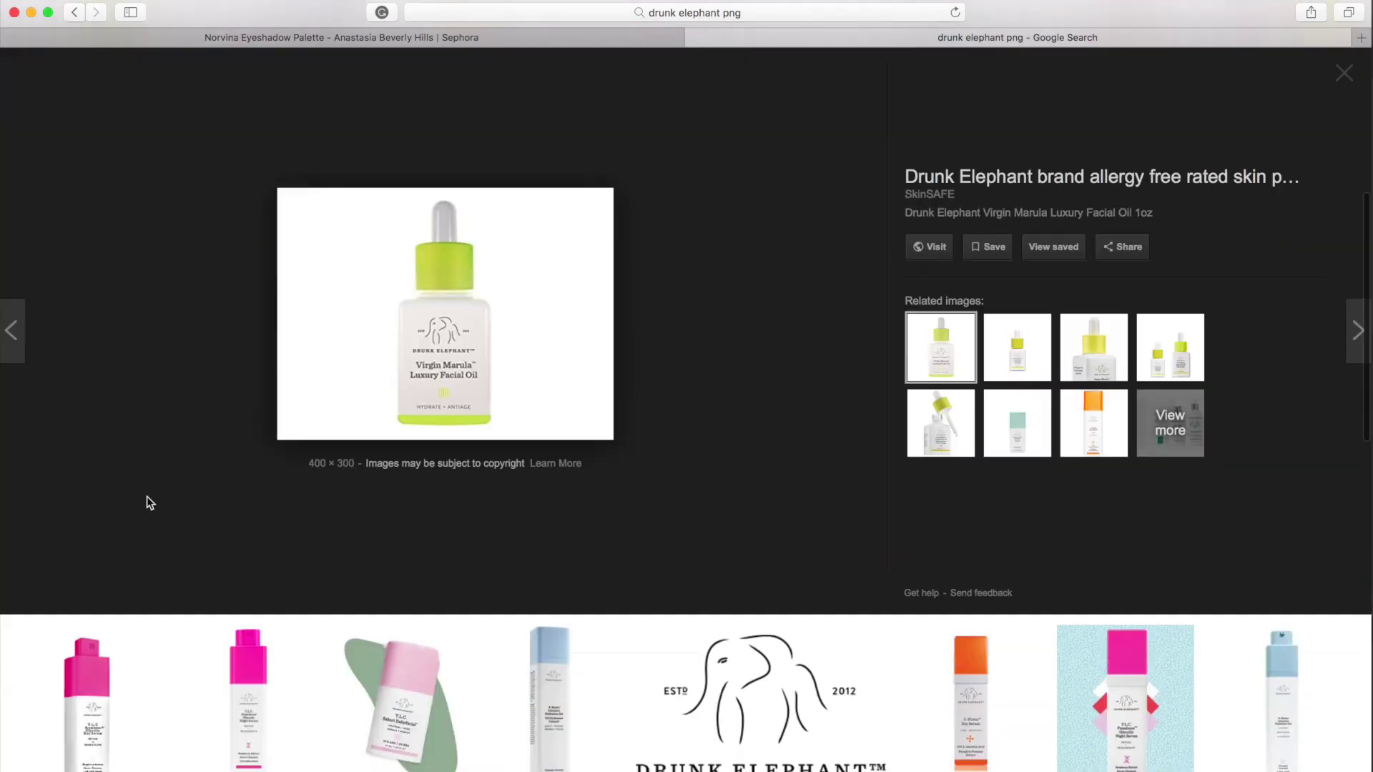
click(238, 677)
scroll(236, 686, down, 3)
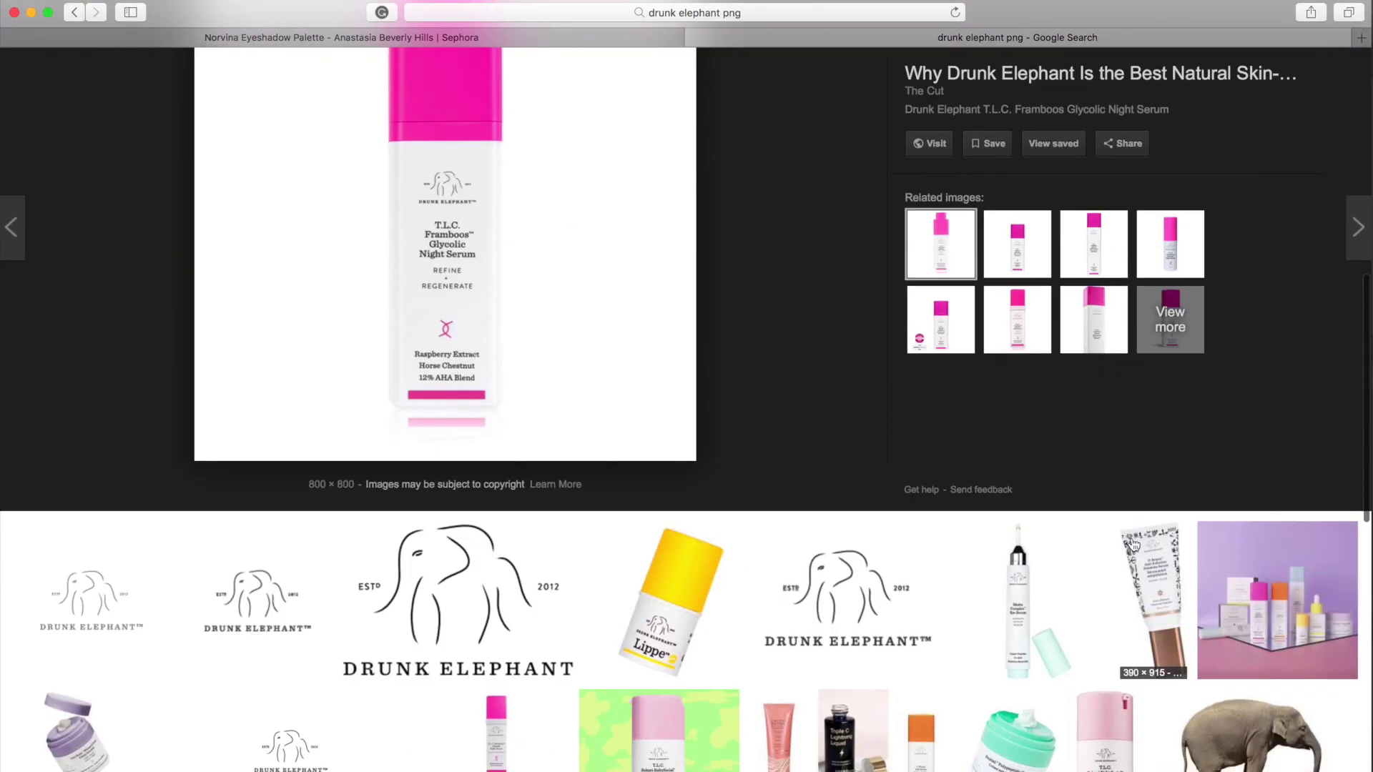
click(1139, 558)
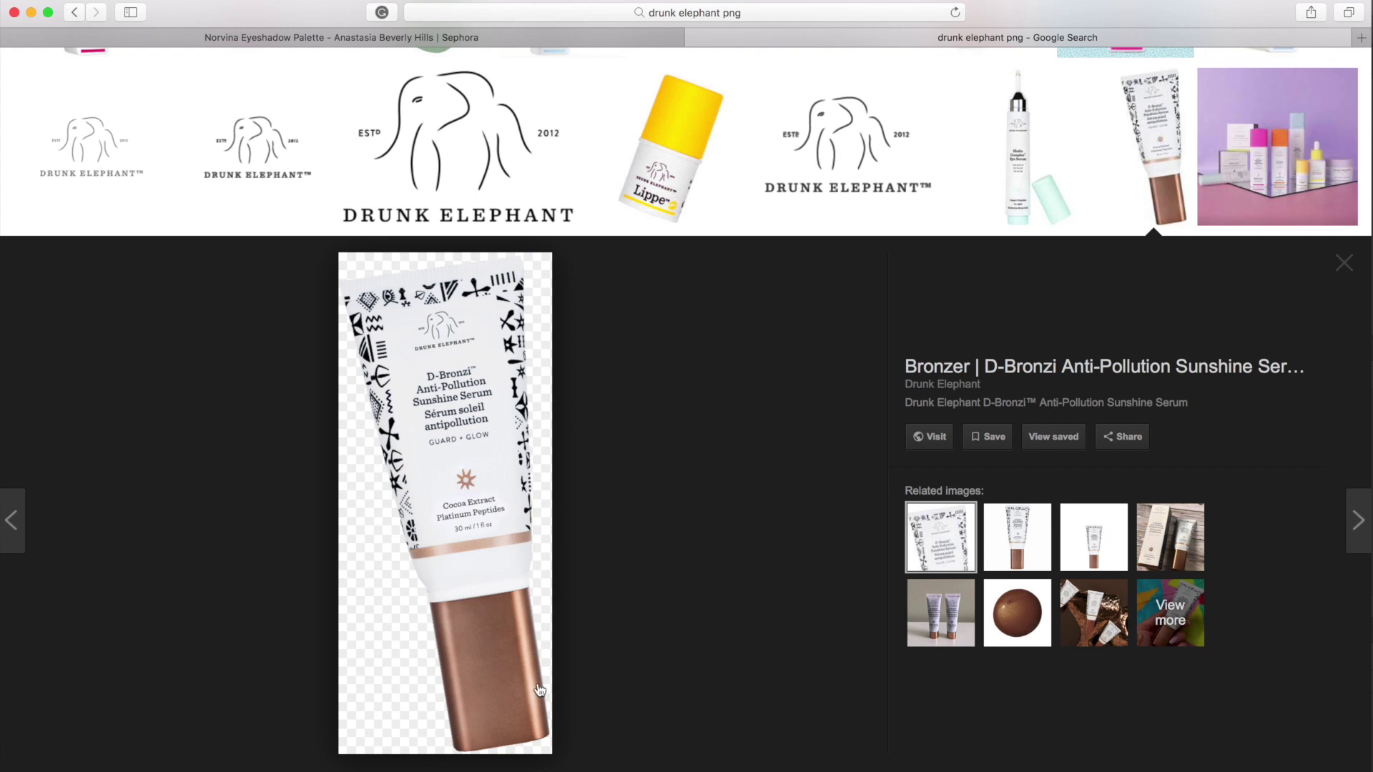
right_click(380, 587)
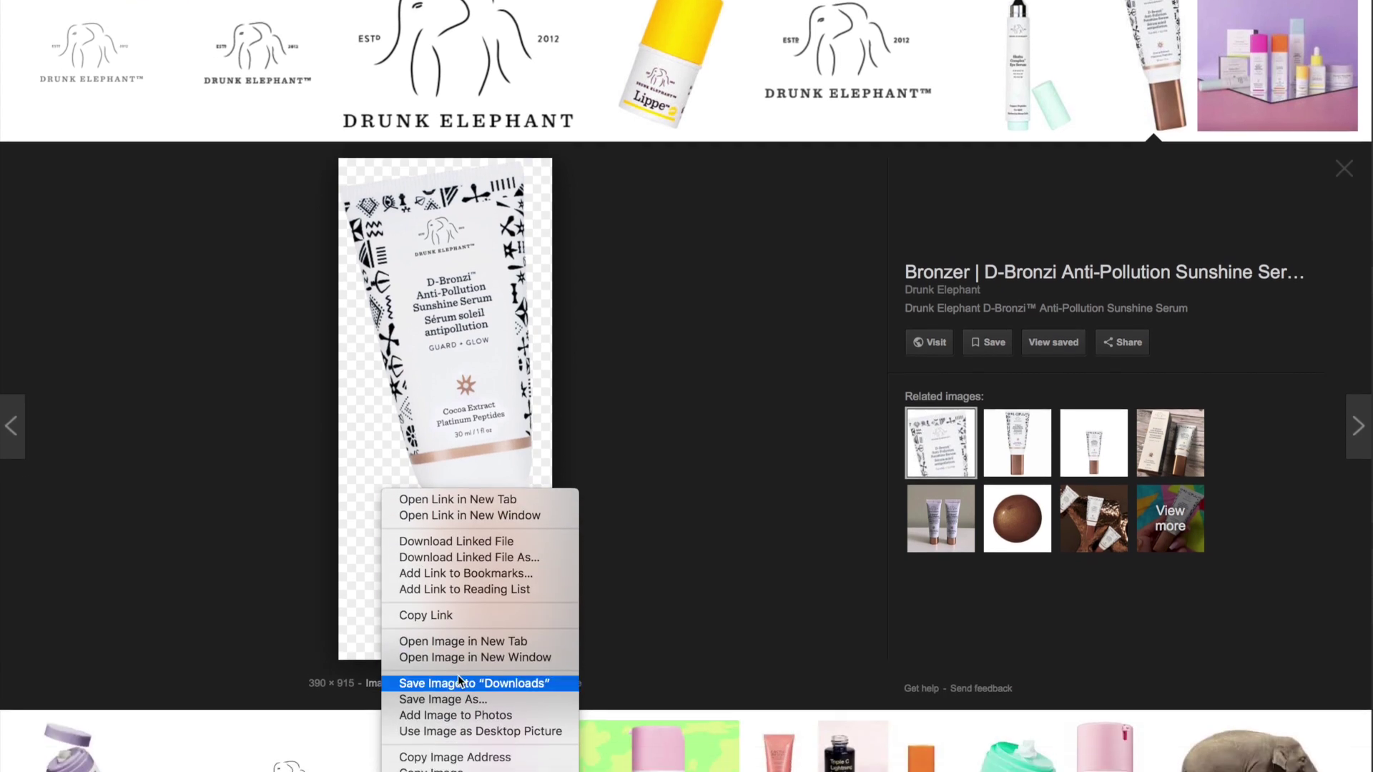
click(458, 682)
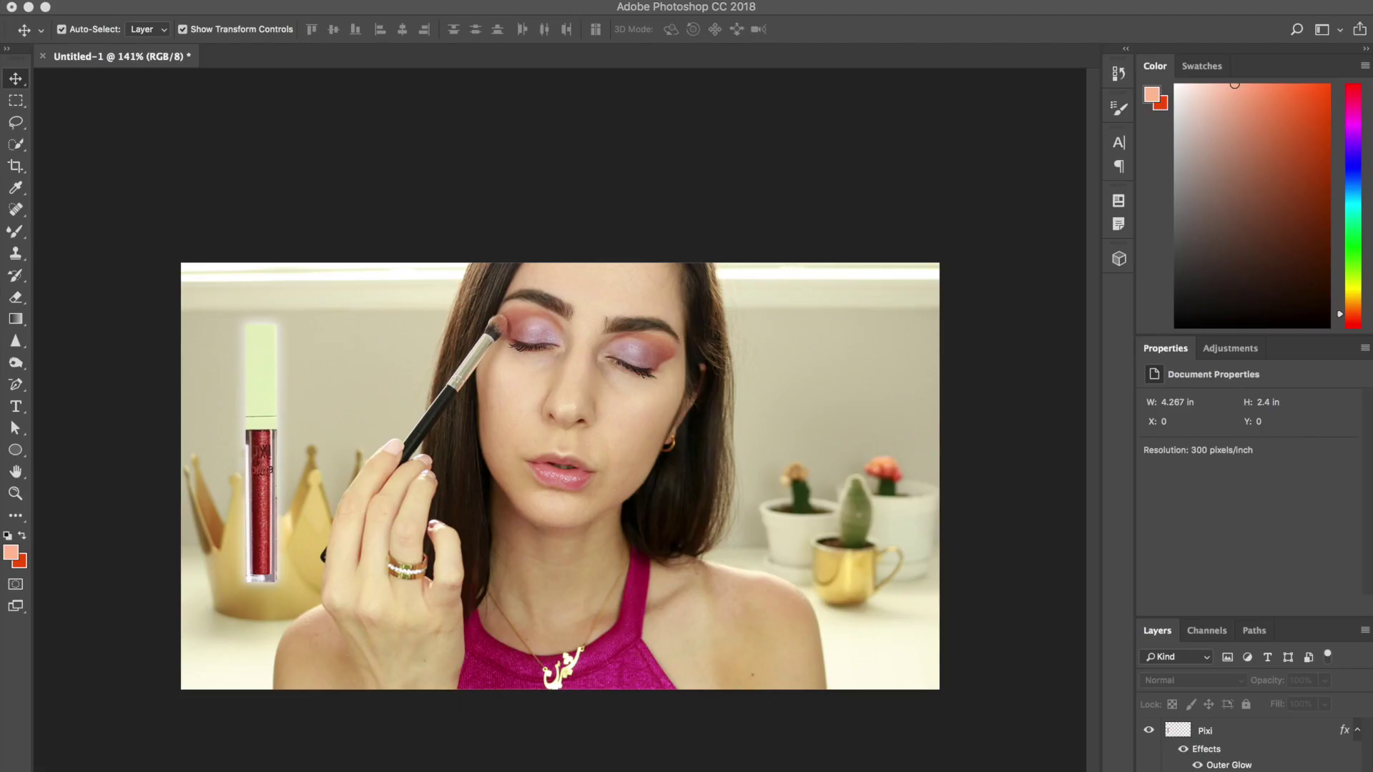
Place the palette screenshot on the canvas and quick-select the palette, refining its edges.
drag(869, 396, 523, 433)
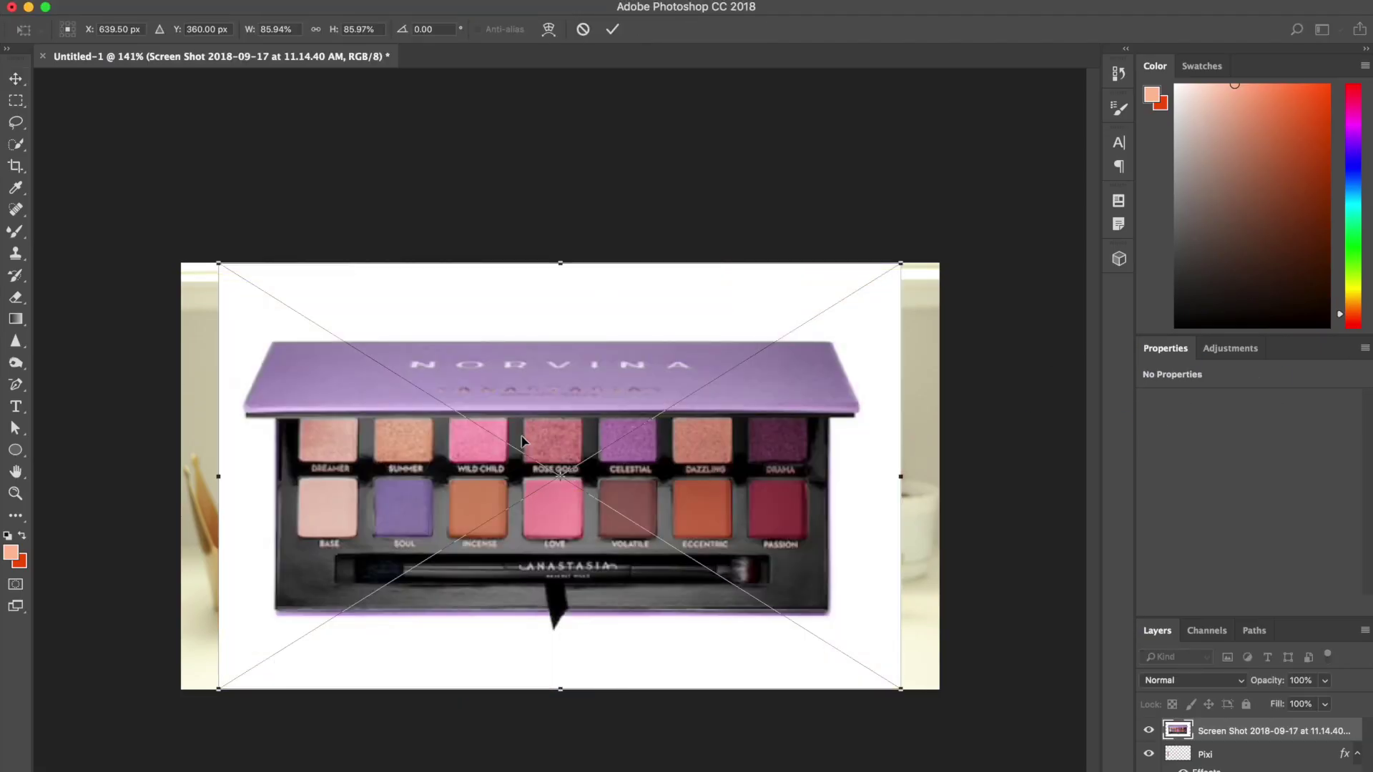
click(615, 31)
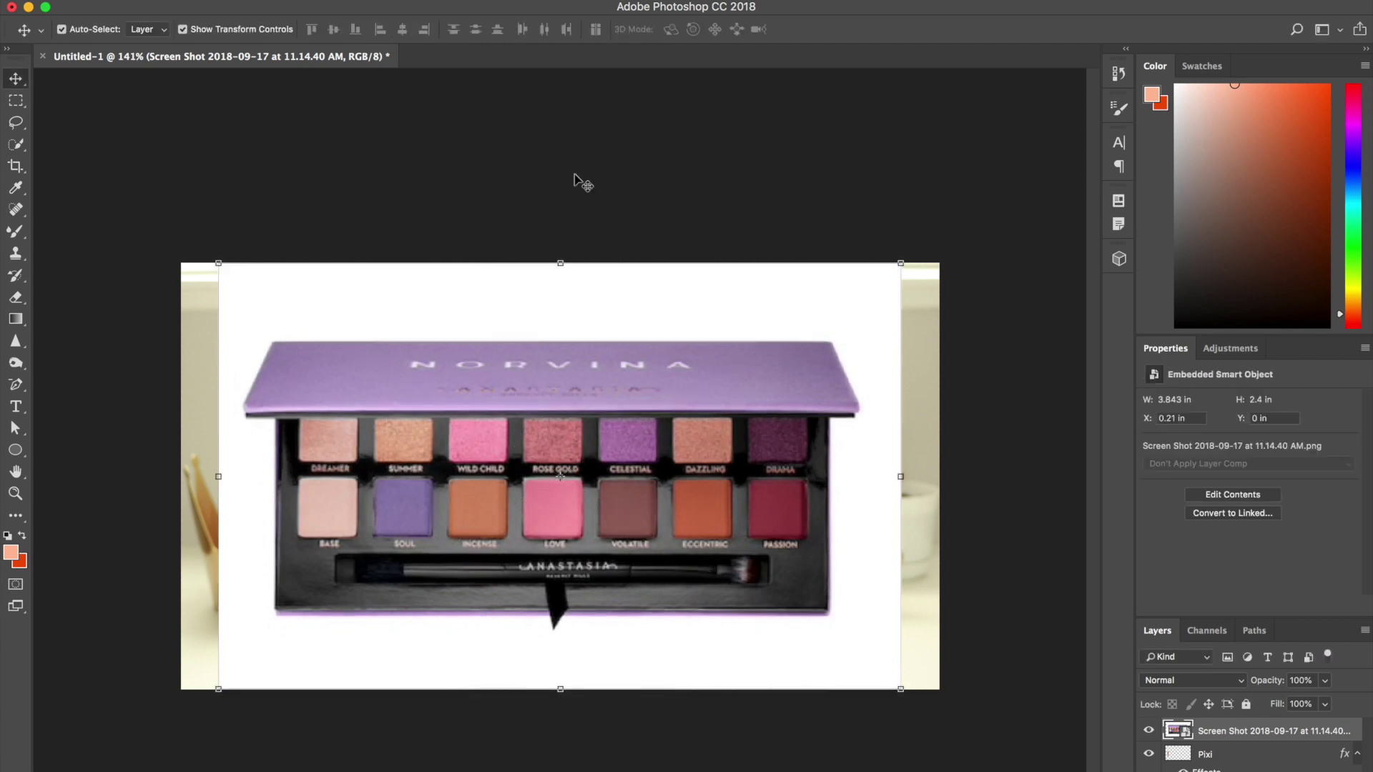
click(18, 145)
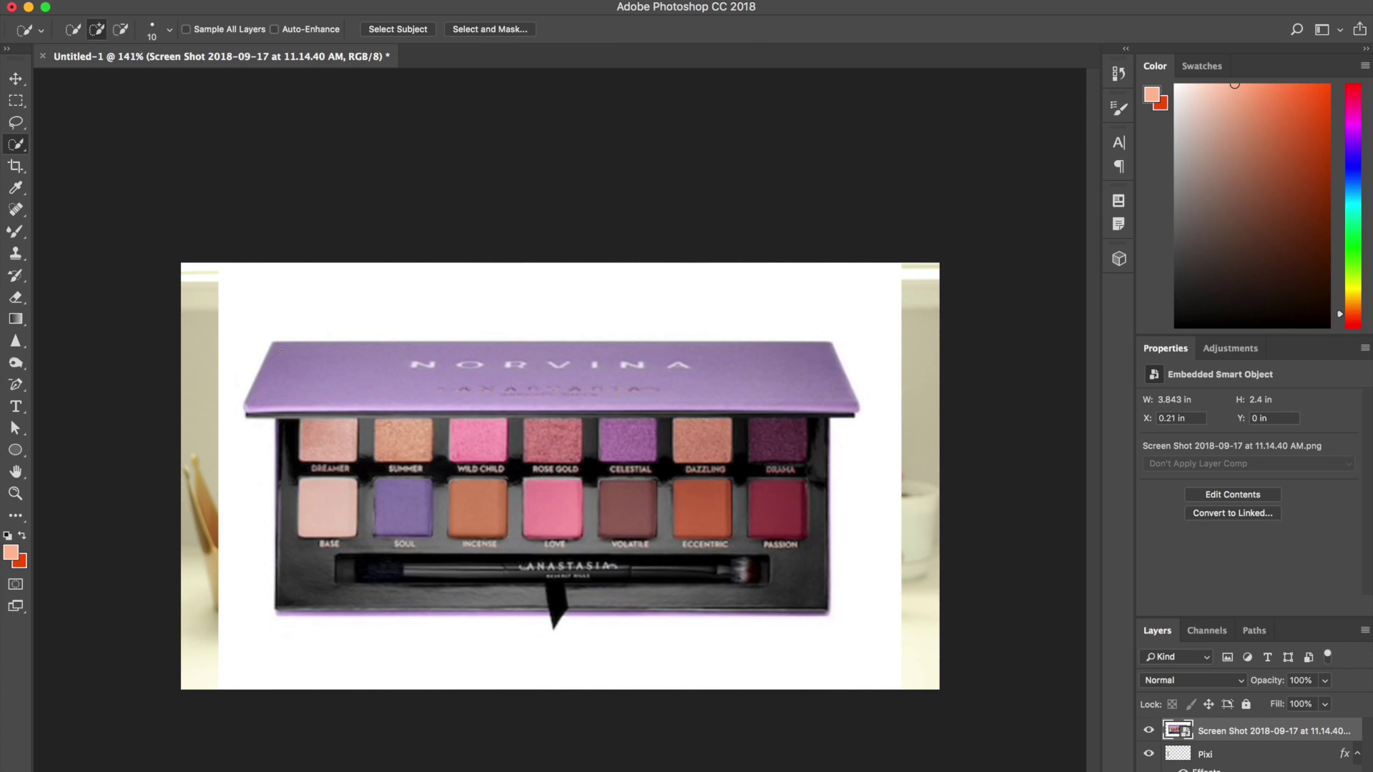
mouse_move(283, 356)
mouse_down()
mouse_move(315, 356)
mouse_move(361, 465)
mouse_move(547, 564)
mouse_move(755, 558)
mouse_move(782, 573)
mouse_move(812, 464)
mouse_move(685, 395)
mouse_up()
drag(457, 444, 705, 439)
mouse_move(410, 555)
mouse_down()
mouse_move(653, 577)
mouse_move(356, 562)
mouse_move(328, 486)
mouse_up()
mouse_move(334, 575)
ctrl+alt+mouse_down()
mouse_move(315, 578)
mouse_move(323, 609)
mouse_move(465, 606)
ctrl+alt+mouse_up()
drag(748, 607, 790, 609)
mouse_move(543, 599)
mouse_down()
mouse_move(515, 605)
mouse_move(710, 605)
mouse_move(1025, 278)
mouse_up()
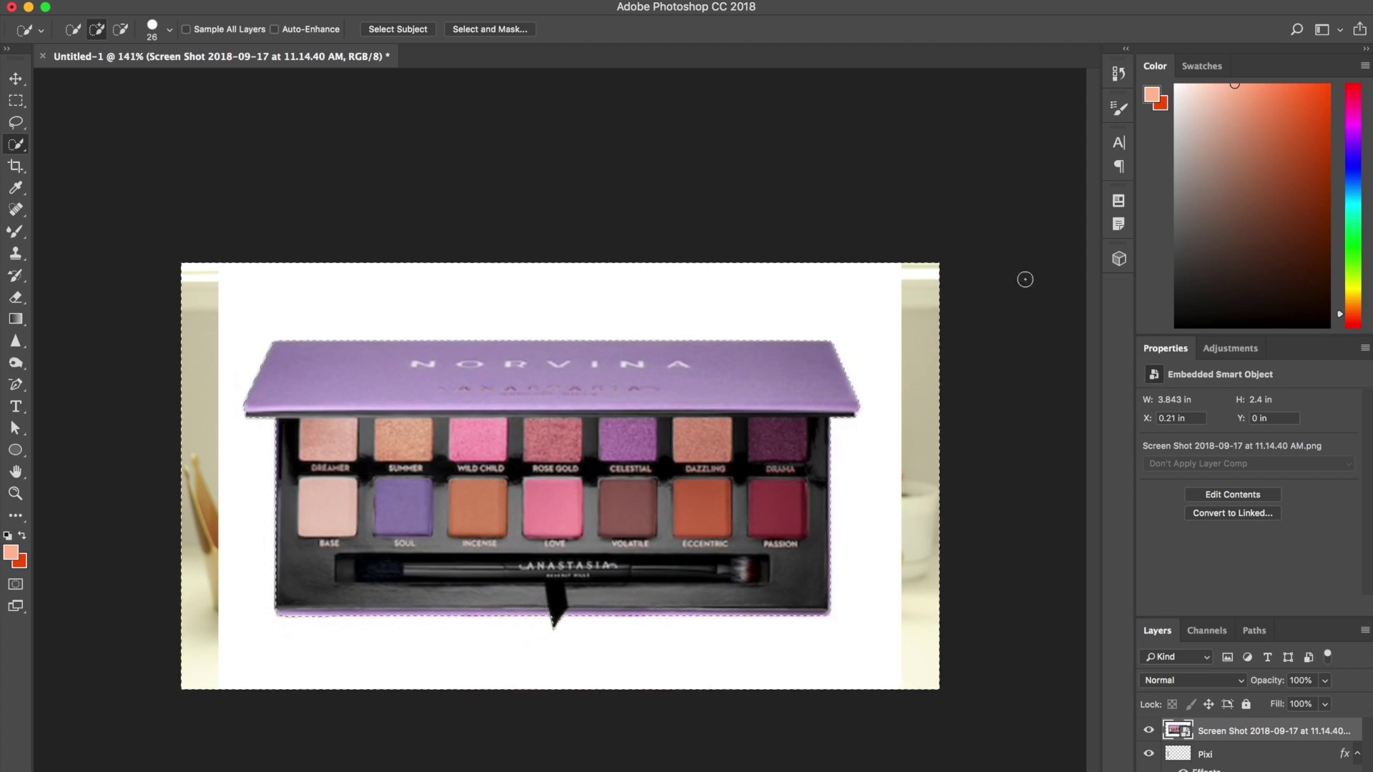
Rasterize the screenshot layer and invert the selection to its white background.
right_click(1259, 733)
click(1284, 607)
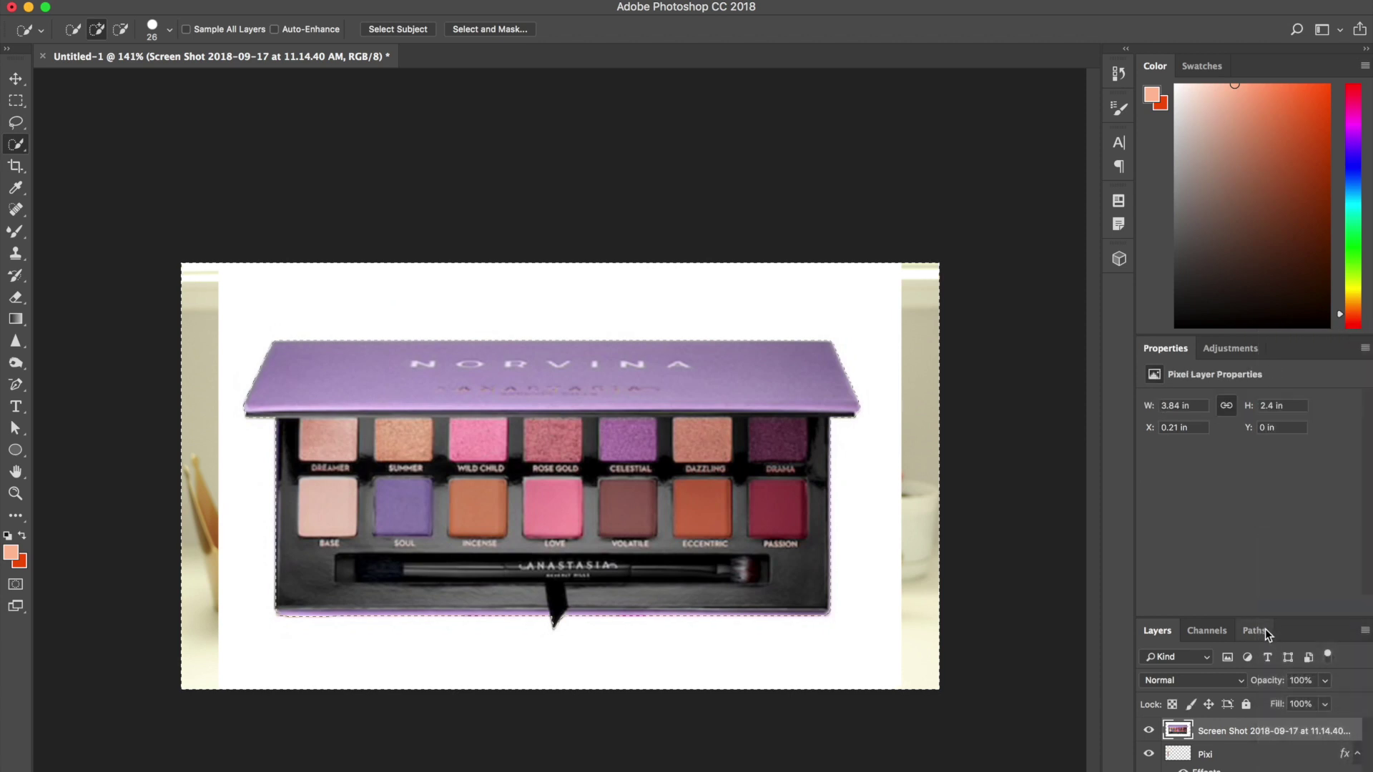
key(shift+super+i)
Delete the palette's white background, then shrink it to about 35%, move it right and tilt it about 14°.
key(Delete)
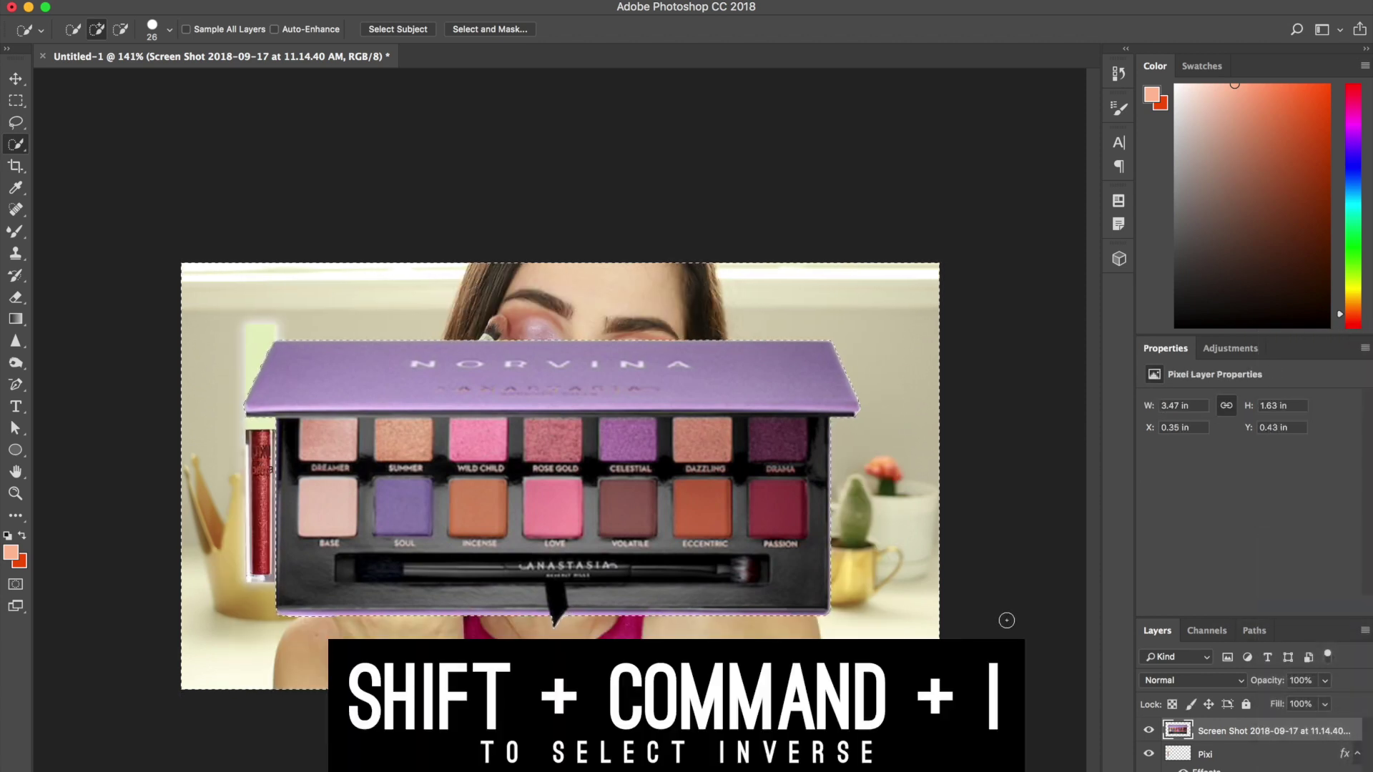
key(super+d)
click(20, 77)
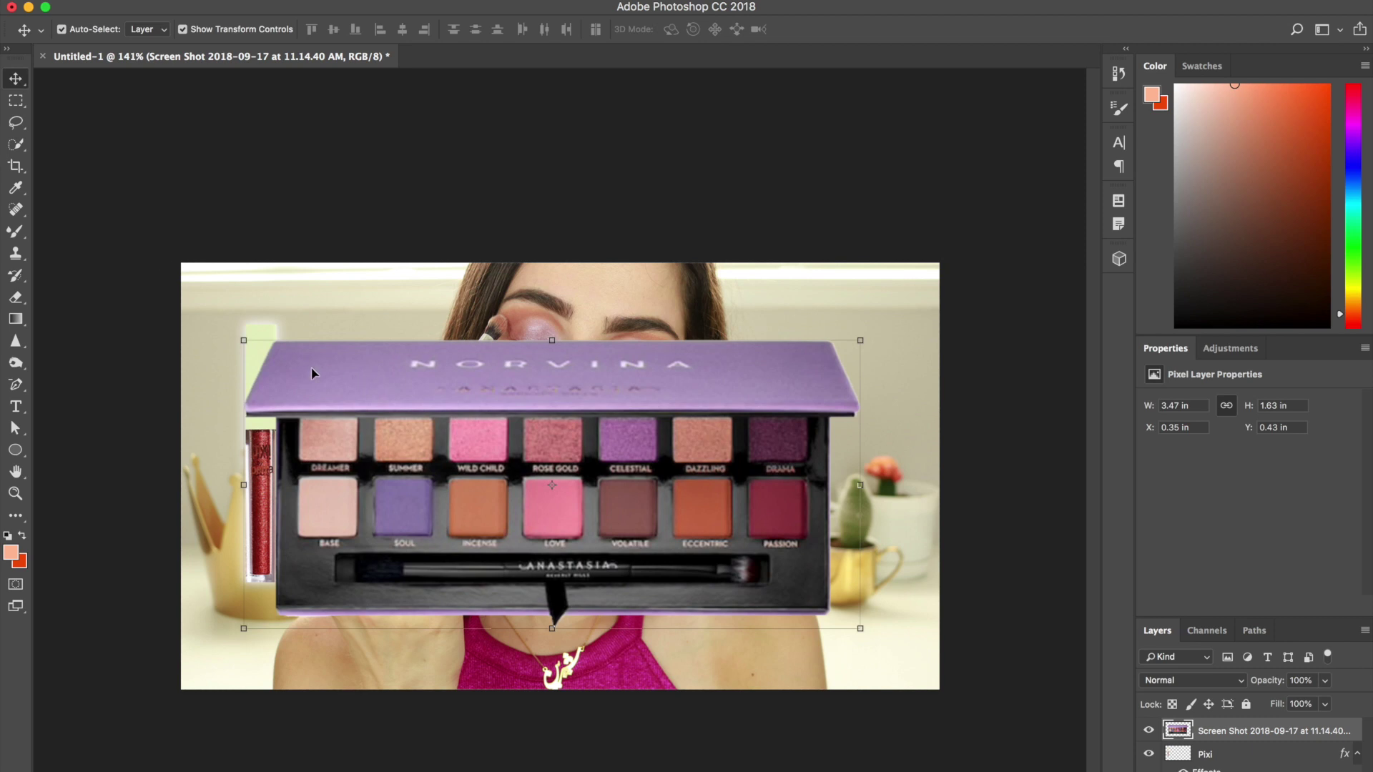
drag(244, 339, 660, 484)
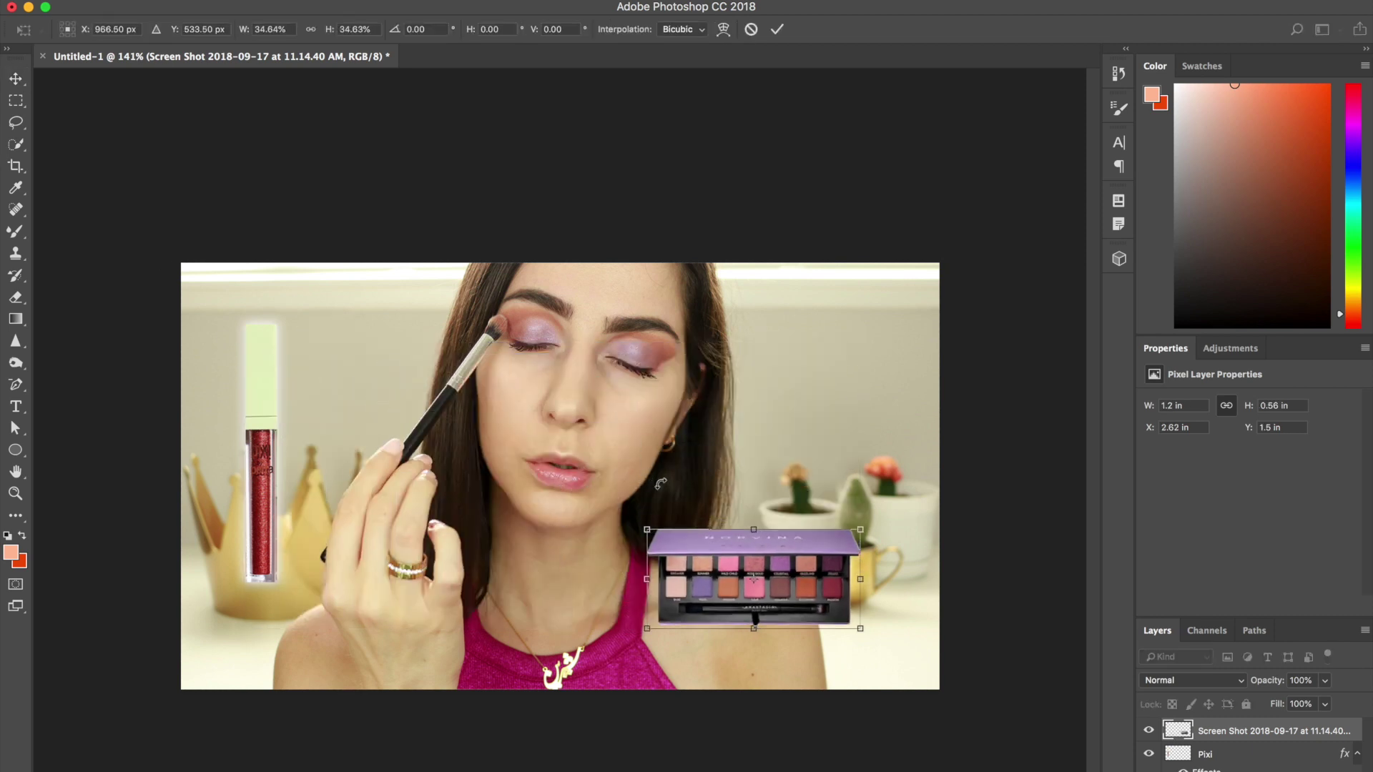
drag(717, 553, 784, 400)
drag(698, 374, 713, 346)
click(776, 30)
click(1001, 398)
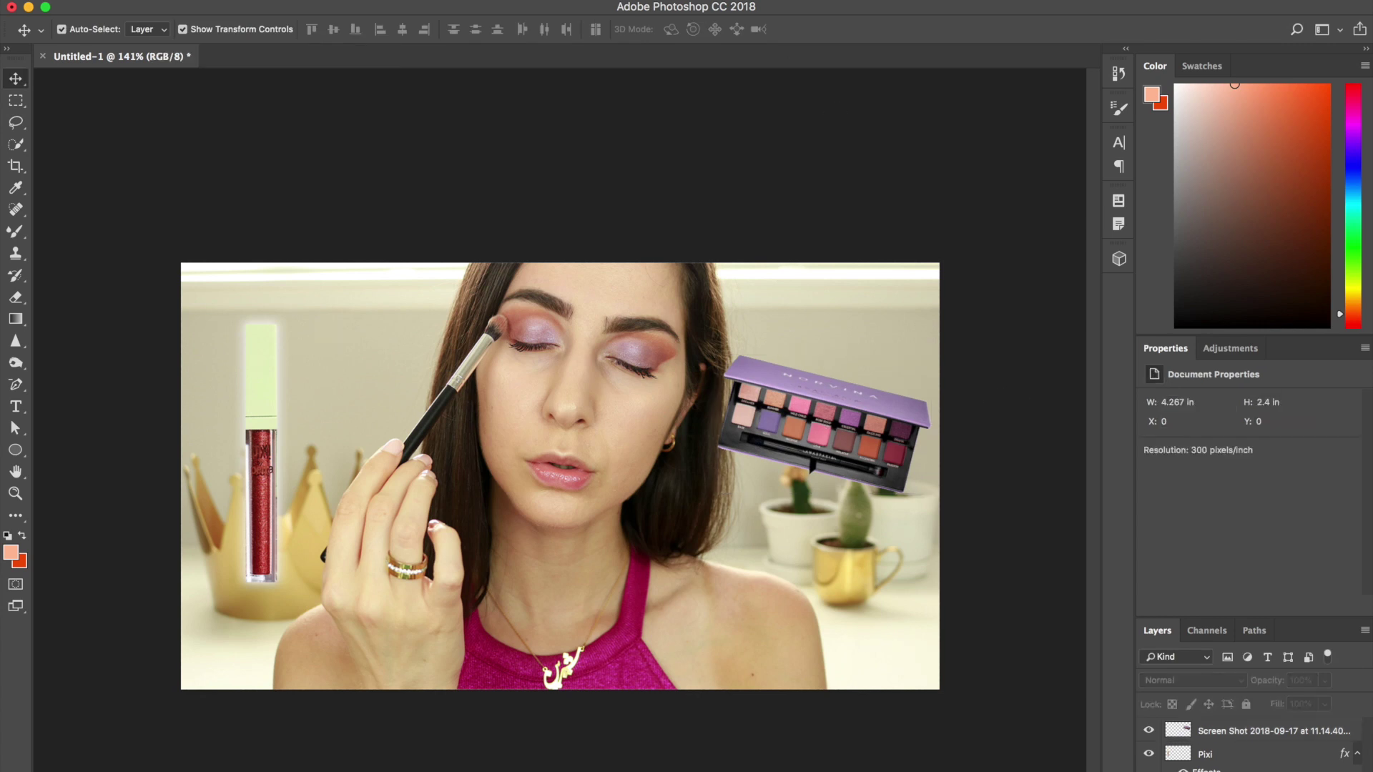
Rename the palette layer to 'Norvina Palette'.
double_click(1241, 732)
text(Norvina Palette)
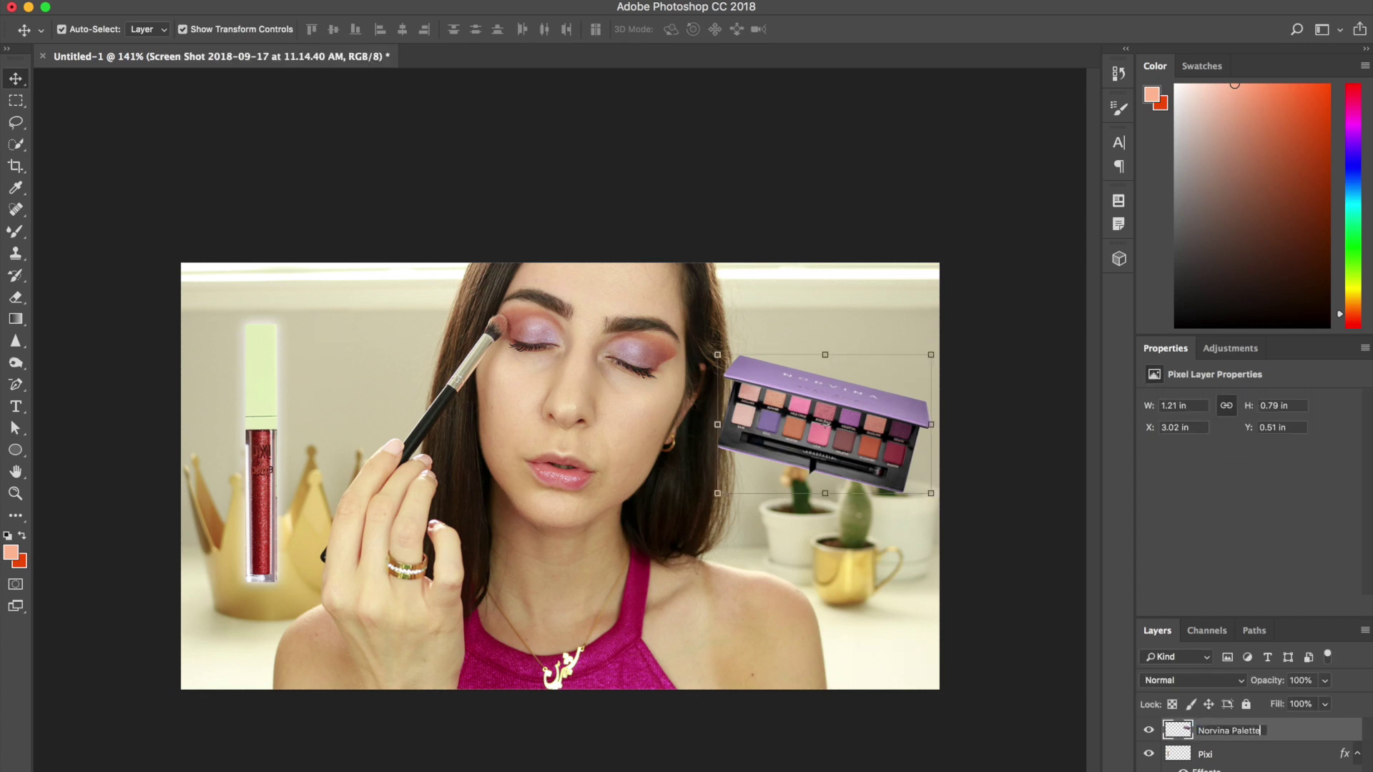
key(Return)
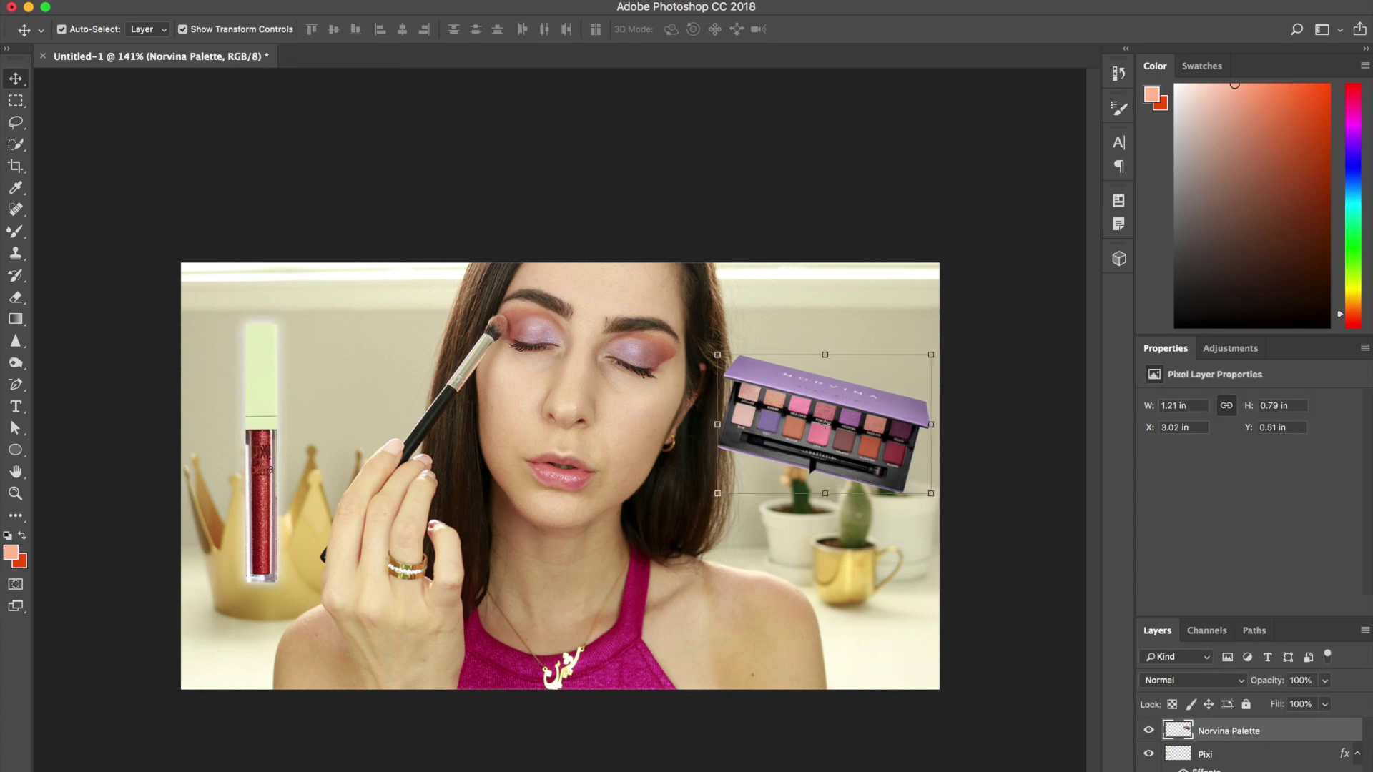
Give the Norvina palette a 13 px outside magenta stroke, trying Outer Glow along the way.
drag(691, 224, 244, 181)
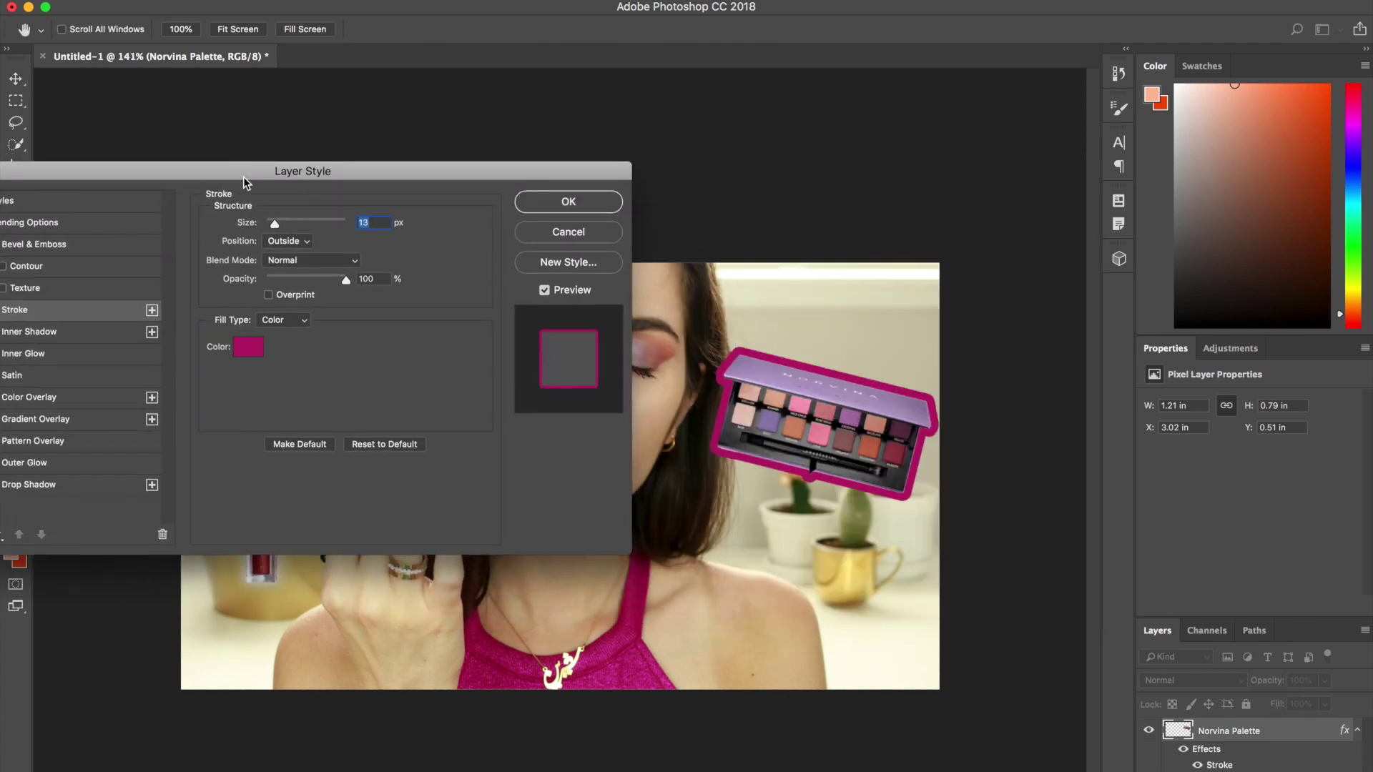
drag(91, 178, 175, 151)
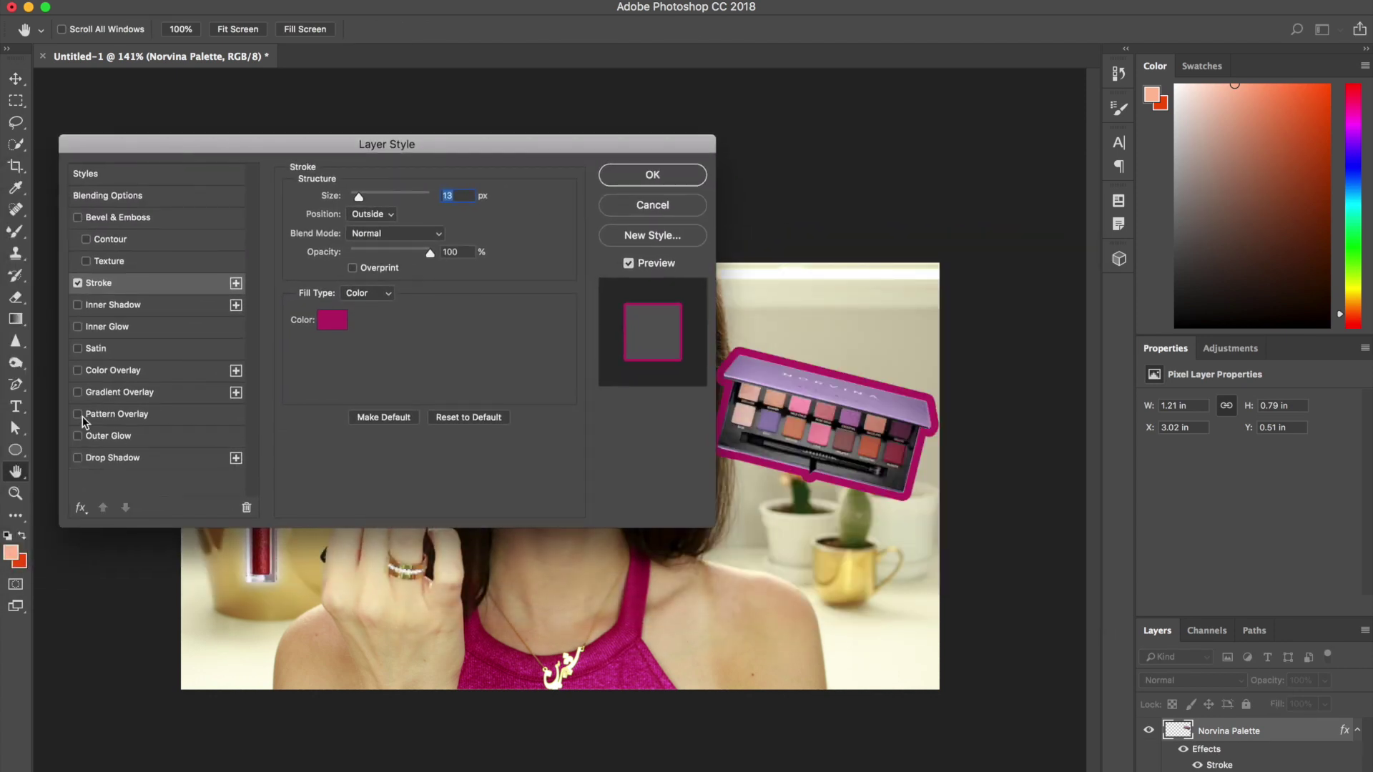
click(77, 435)
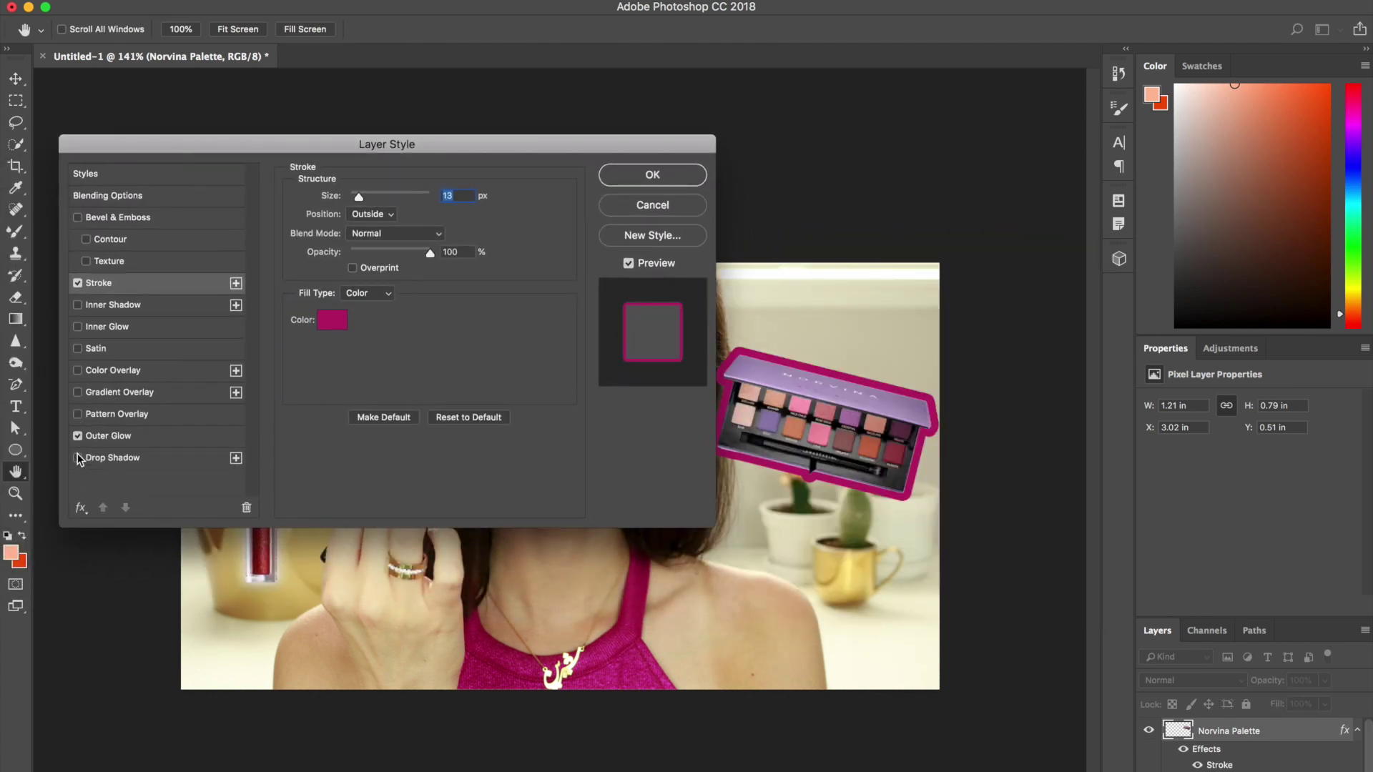
click(77, 283)
mouse_move(180, 148)
mouse_down()
mouse_move(492, 646)
mouse_move(308, 514)
mouse_up()
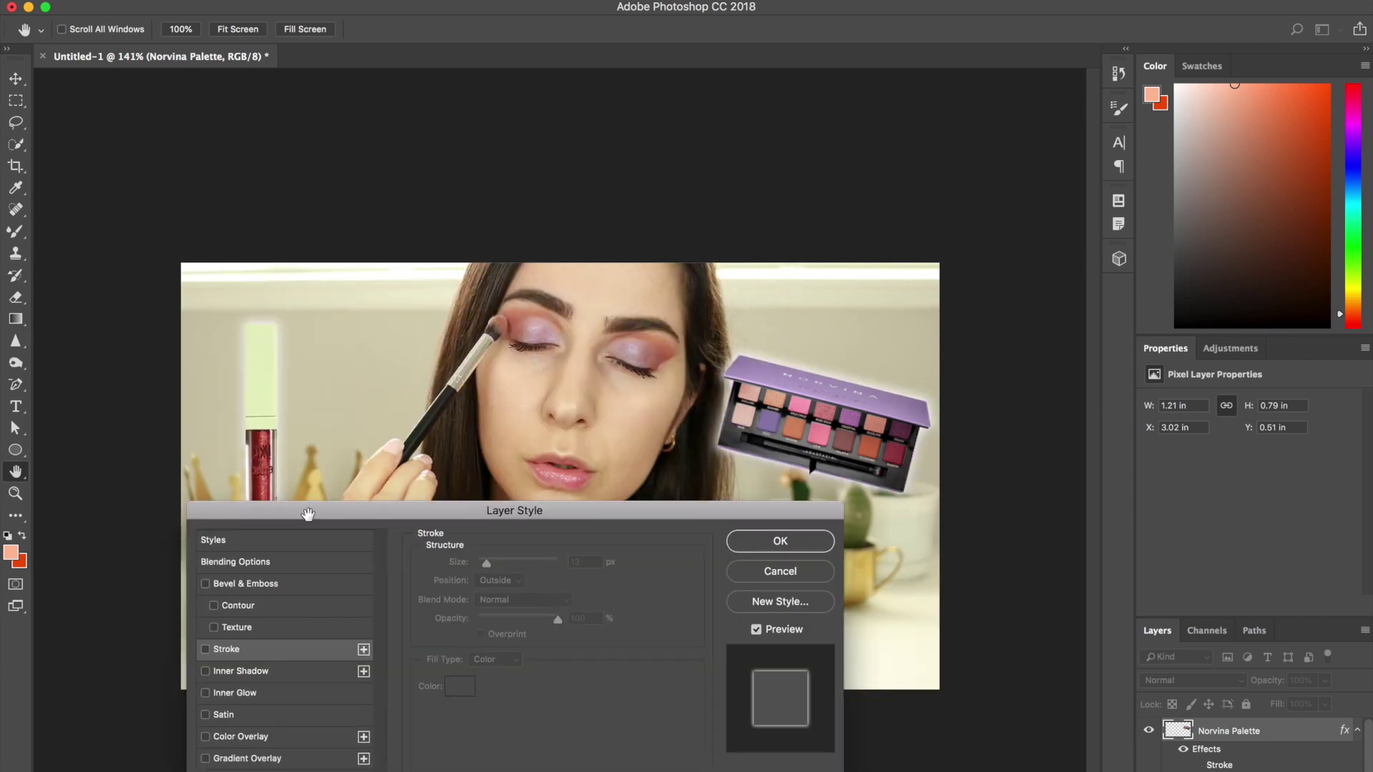
click(206, 650)
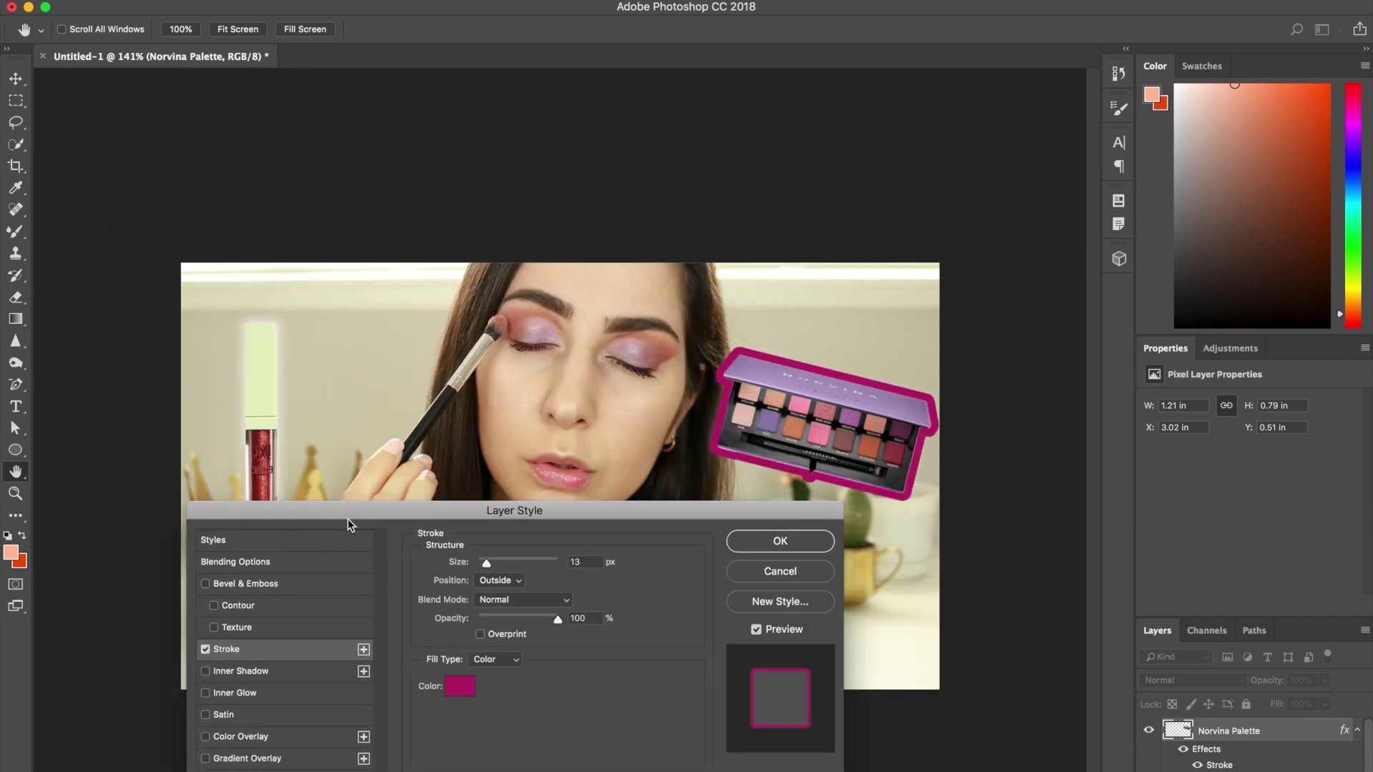
mouse_move(346, 513)
mouse_down()
mouse_move(340, 733)
mouse_move(340, 524)
mouse_up()
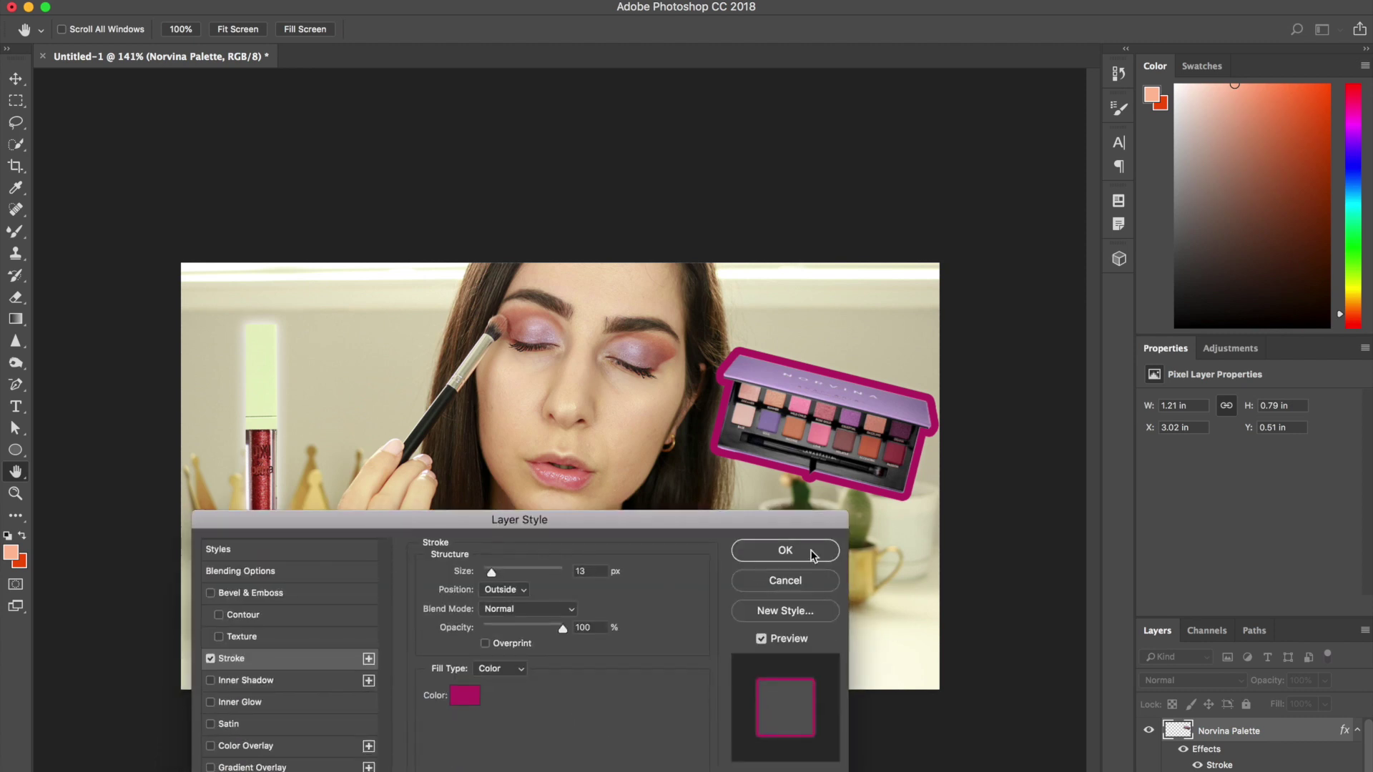
key(Return)
key(v)
click(262, 454)
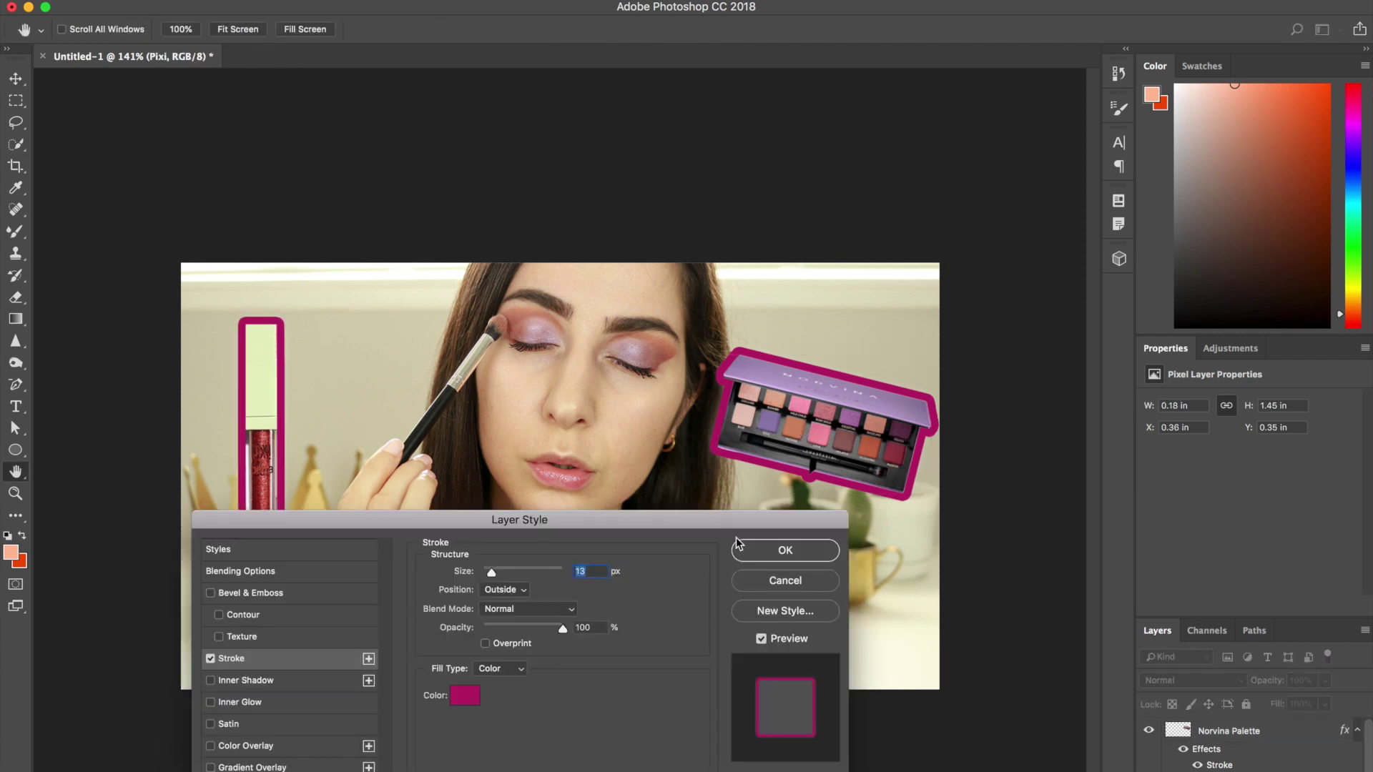
Apply the magenta stroke to the lip gloss, then place the high-res Norvina palette and enlarge it to 2.713 x 3.413 in.
click(762, 551)
click(997, 685)
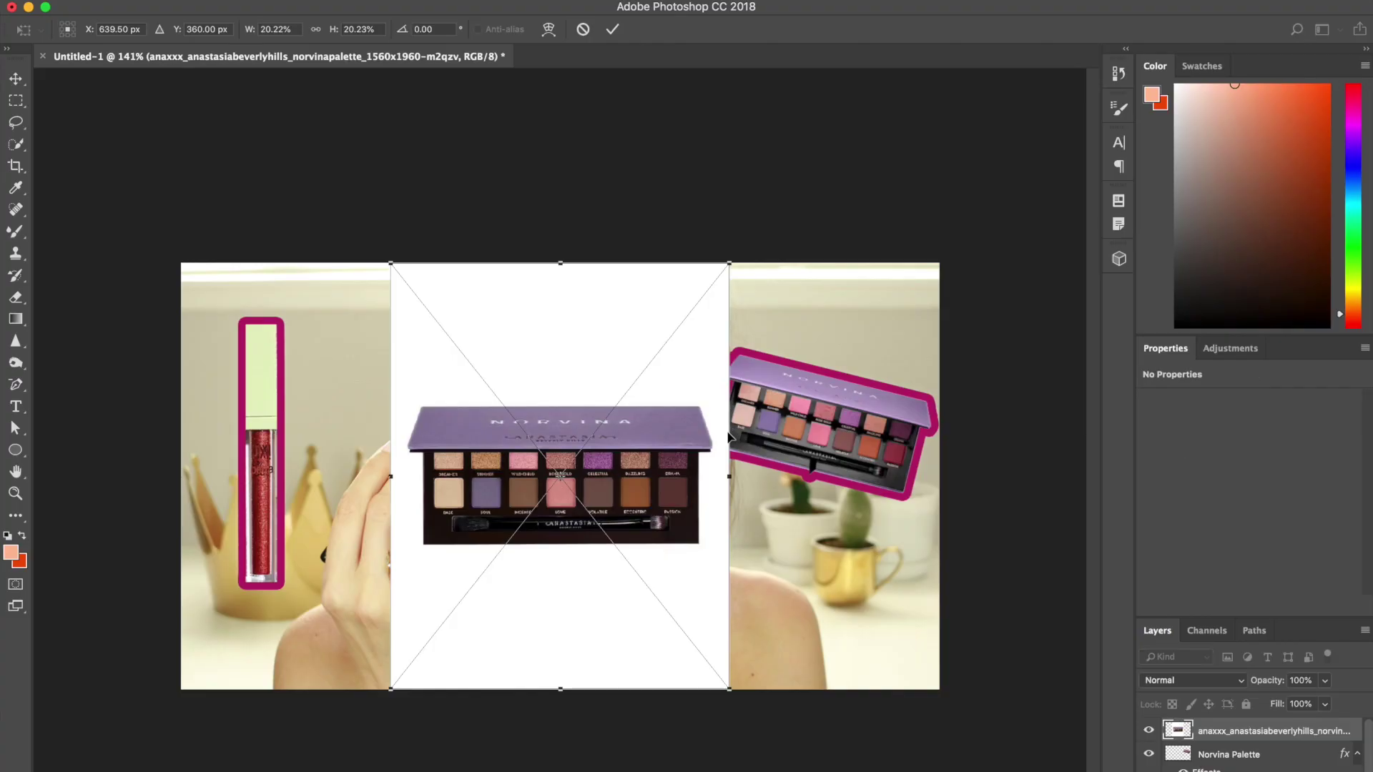
click(613, 28)
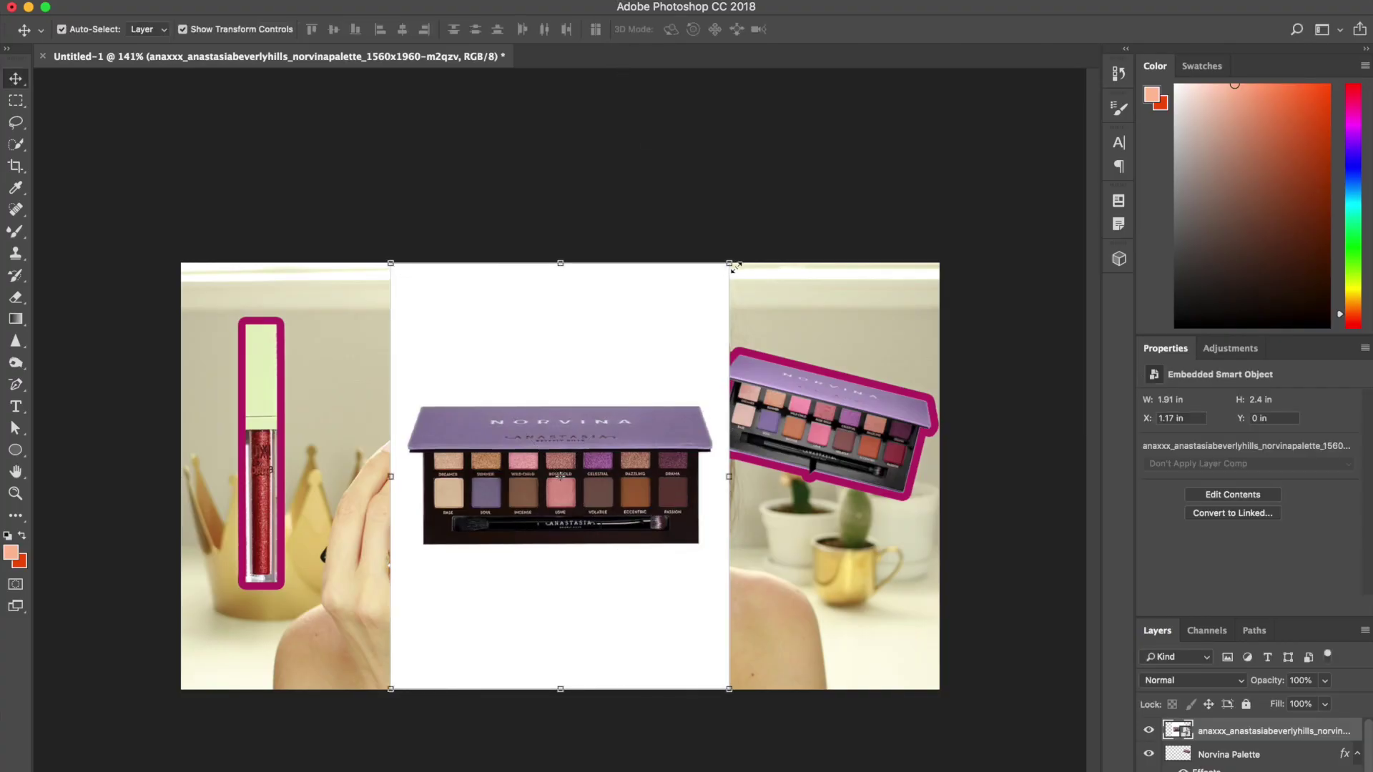
drag(735, 267, 808, 191)
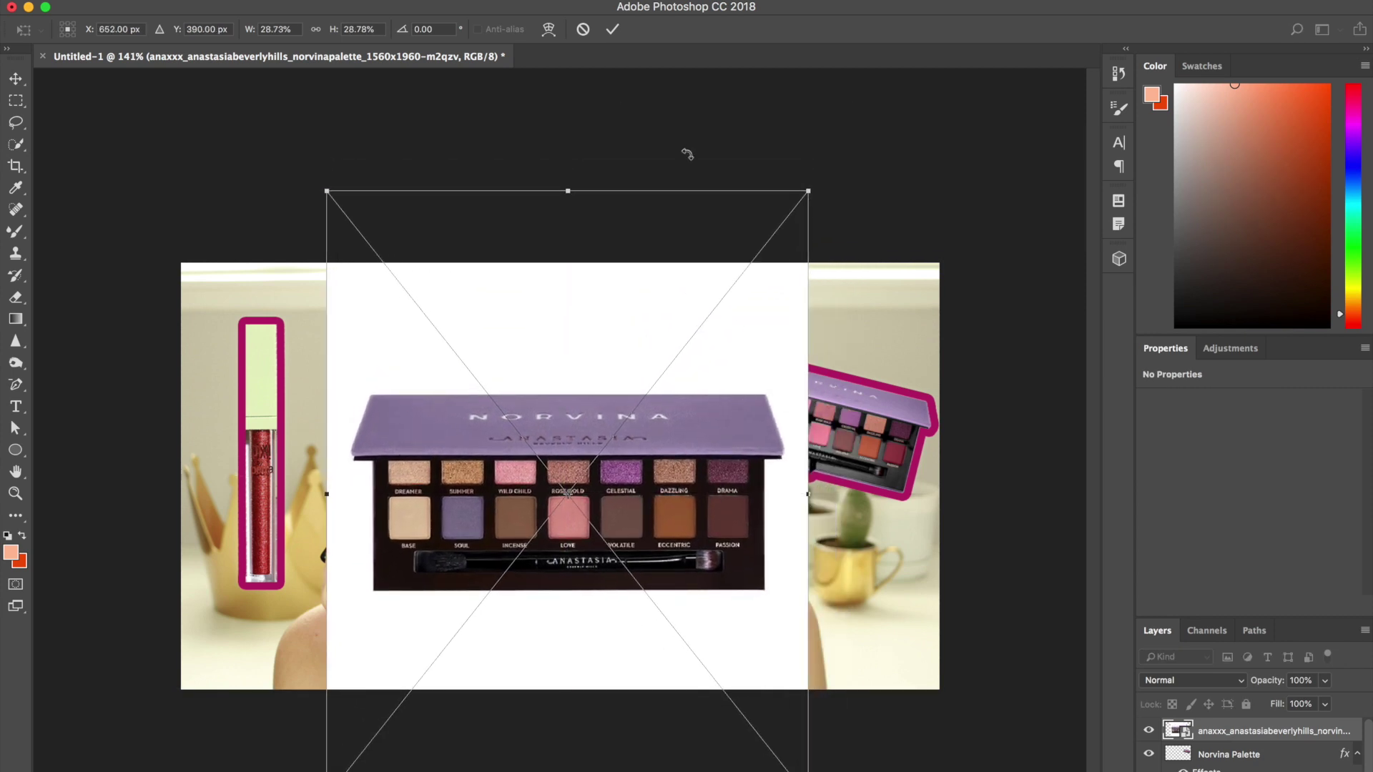
click(613, 30)
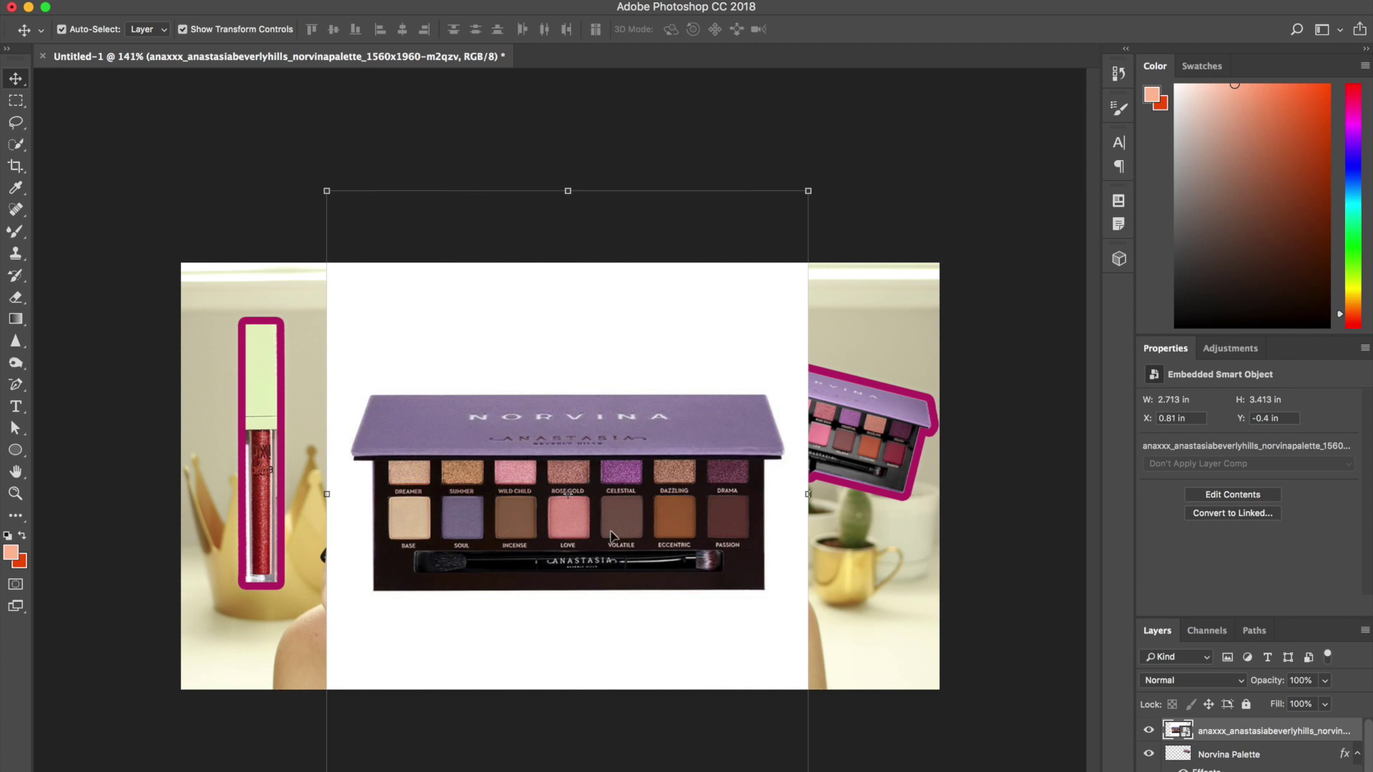
click(16, 144)
Quick-select the HD palette, rasterize its layer and delete the white background around it.
mouse_move(429, 429)
mouse_down()
mouse_move(712, 429)
mouse_move(423, 505)
mouse_move(410, 472)
mouse_move(643, 525)
mouse_up()
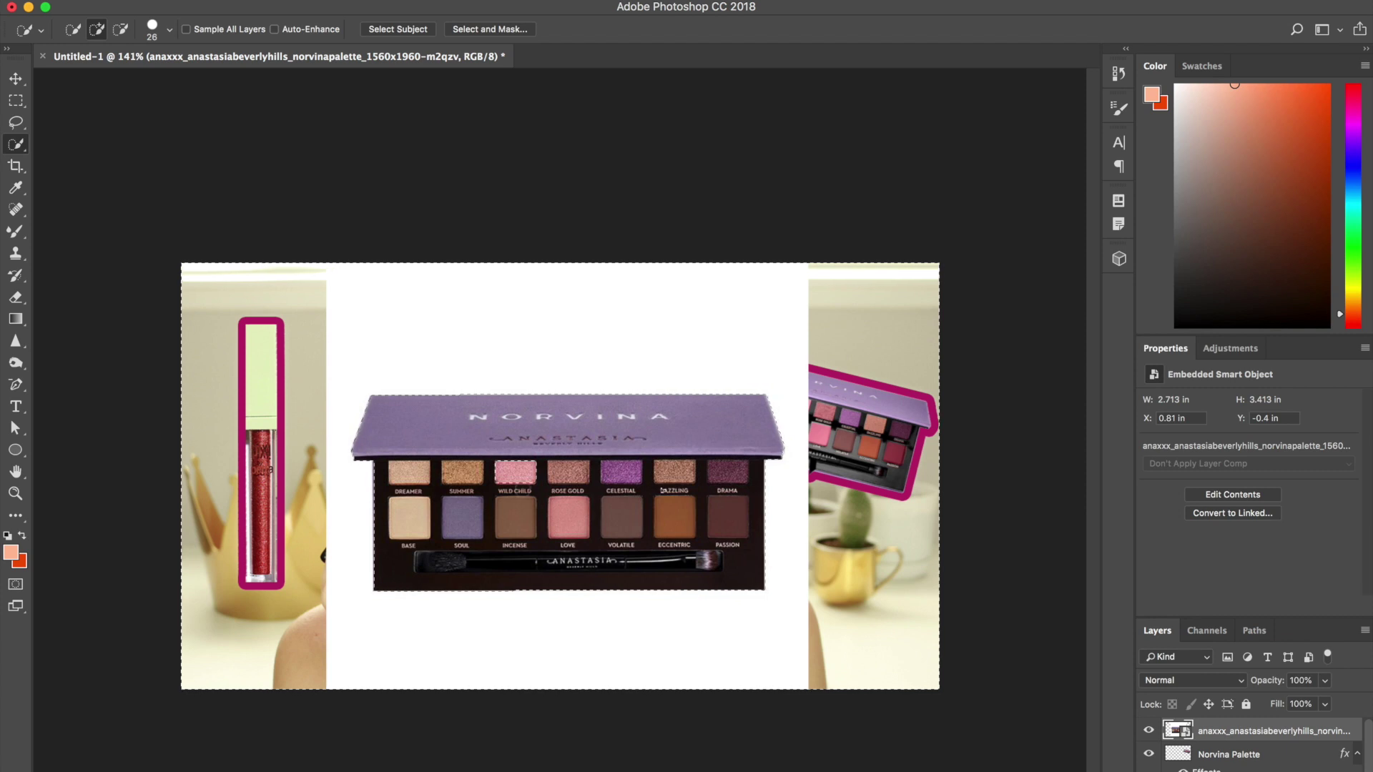
click(526, 472)
key(Delete)
key(Return)
right_click(1259, 731)
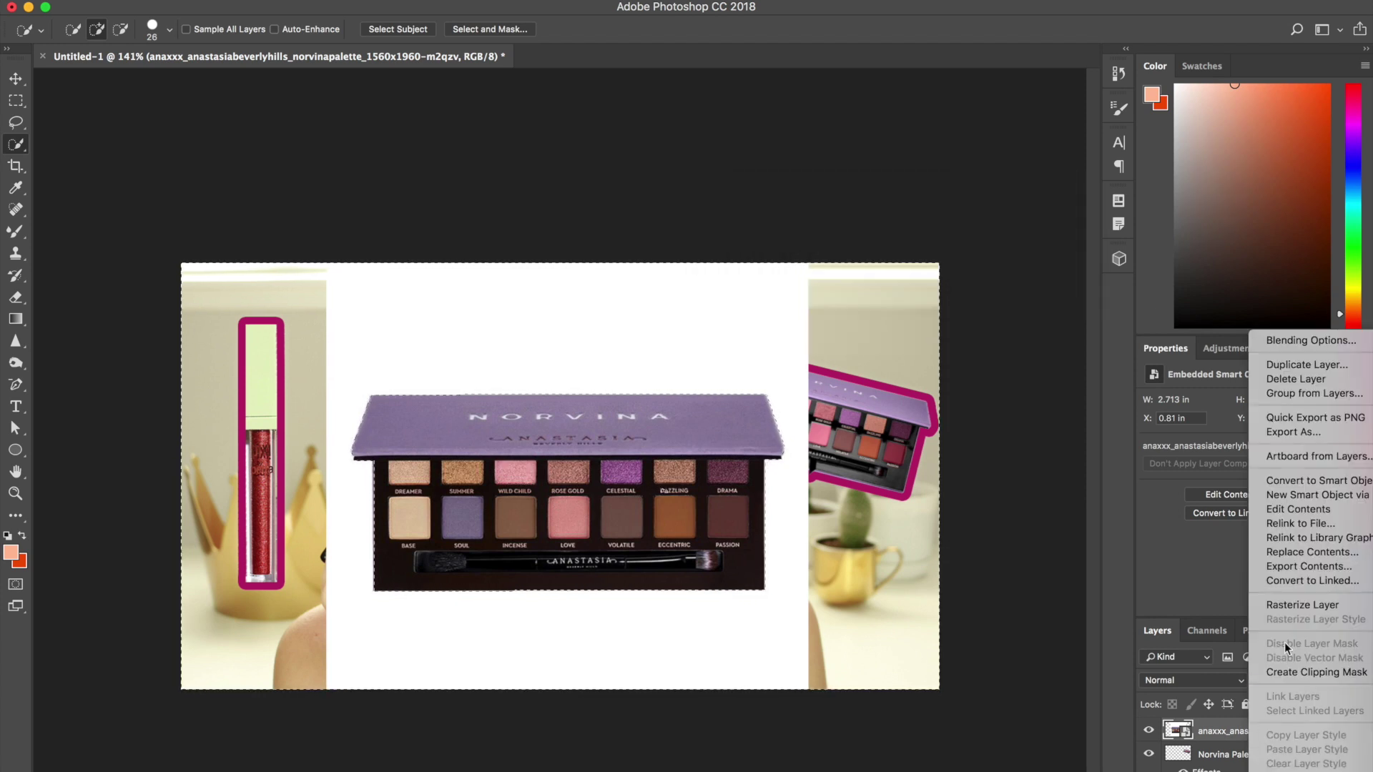
click(1303, 605)
key(Delete)
key(super+z)
drag(676, 500, 691, 548)
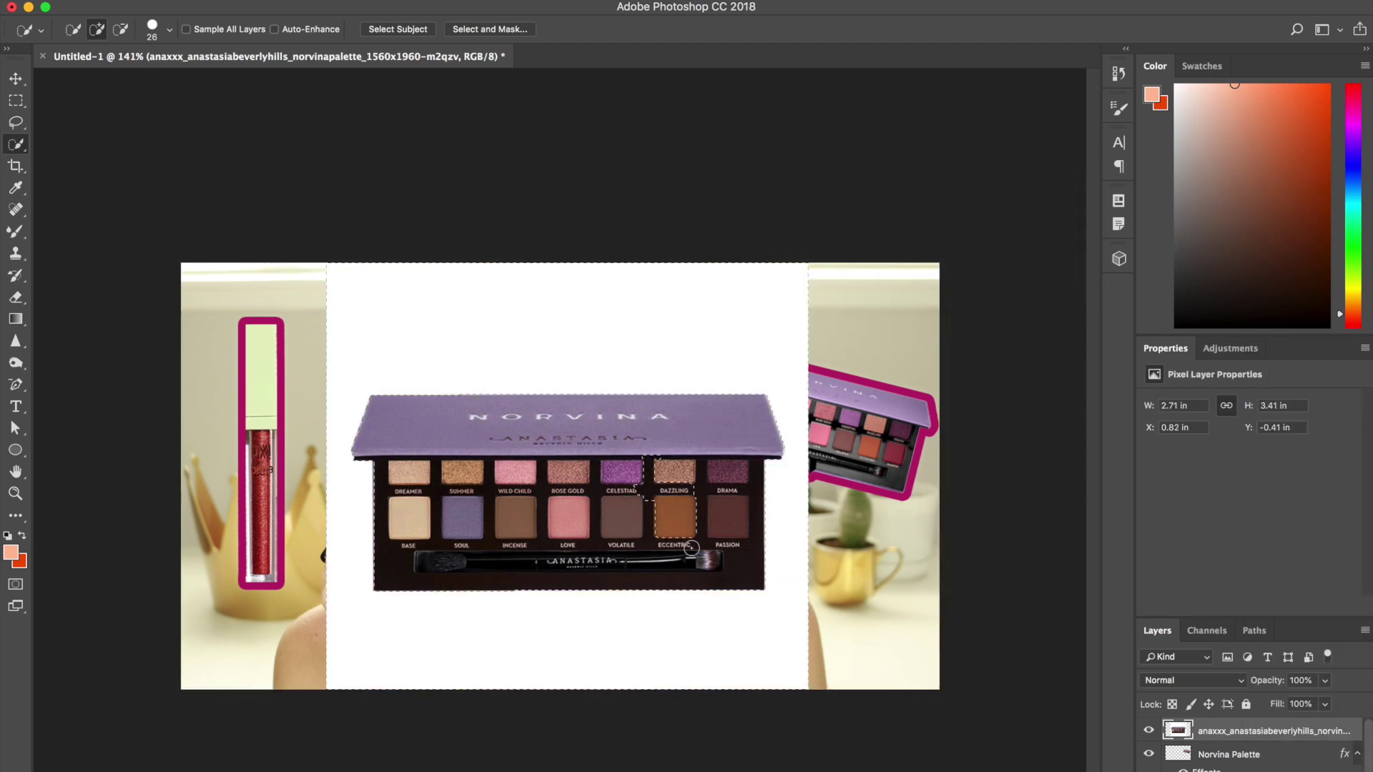
alt+click(683, 532)
key(Delete)
key(super+d)
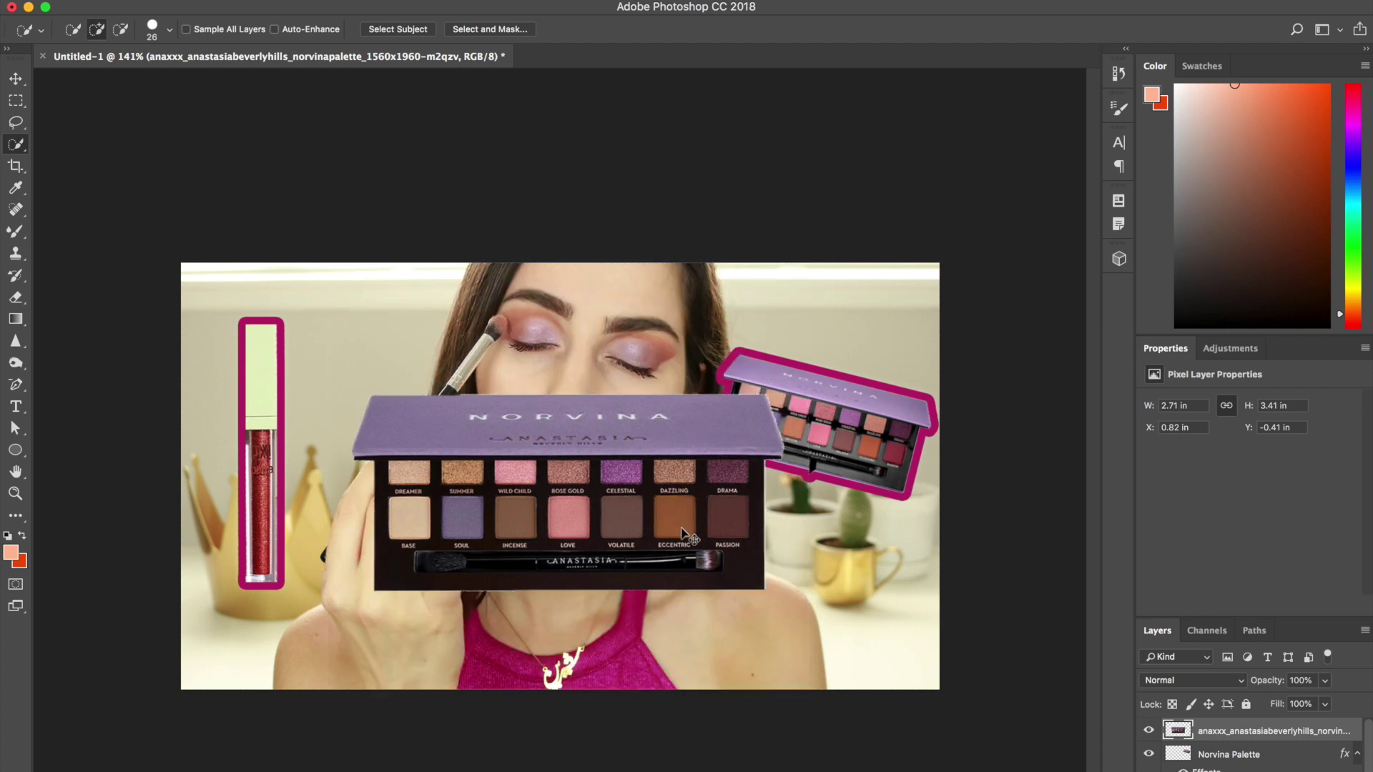
Rename the layer to 'Norvina Palette HD'.
double_click(1230, 731)
text(Norvina Palette HD)
key(Return)
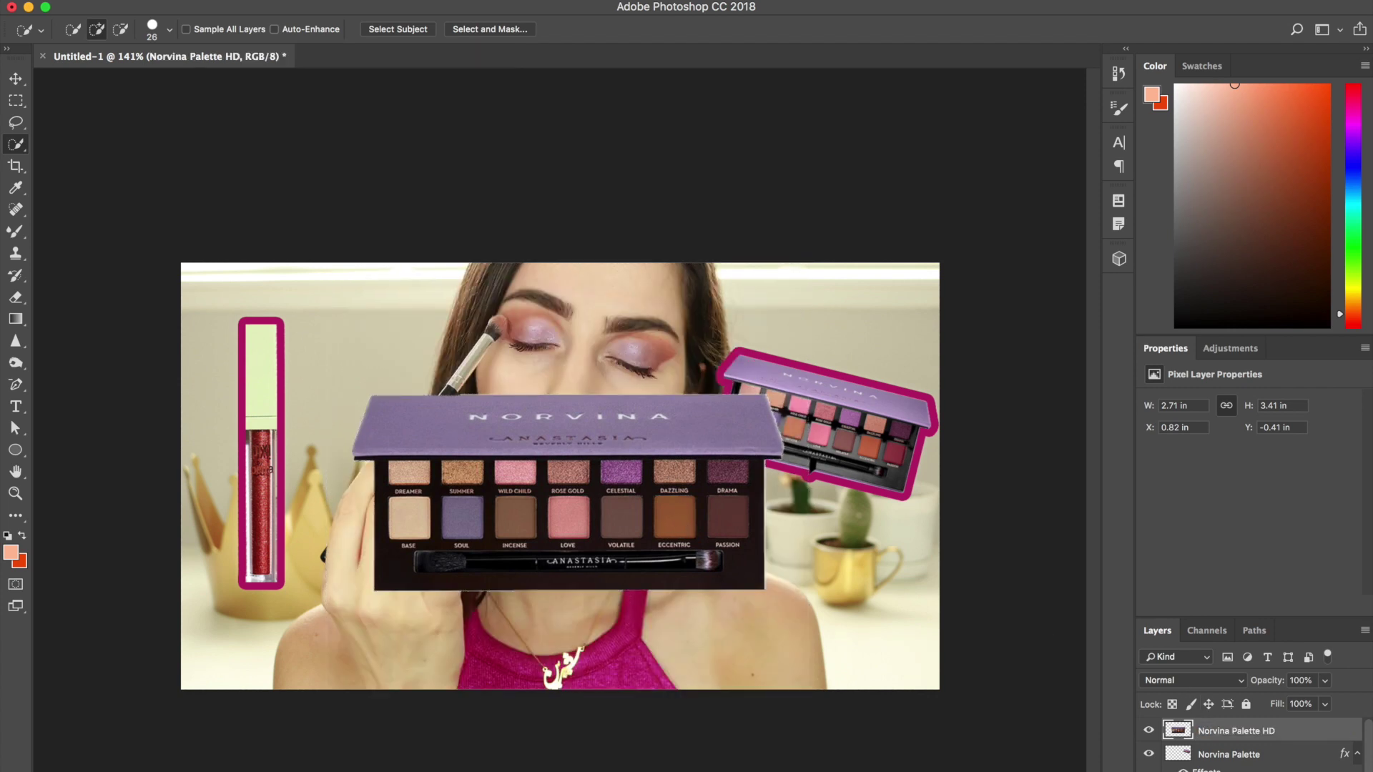
Shrink the HD palette to 1.71 x 2.15 in and position it over the model's face.
key(super+t)
drag(310, 190, 454, 353)
drag(594, 573, 556, 475)
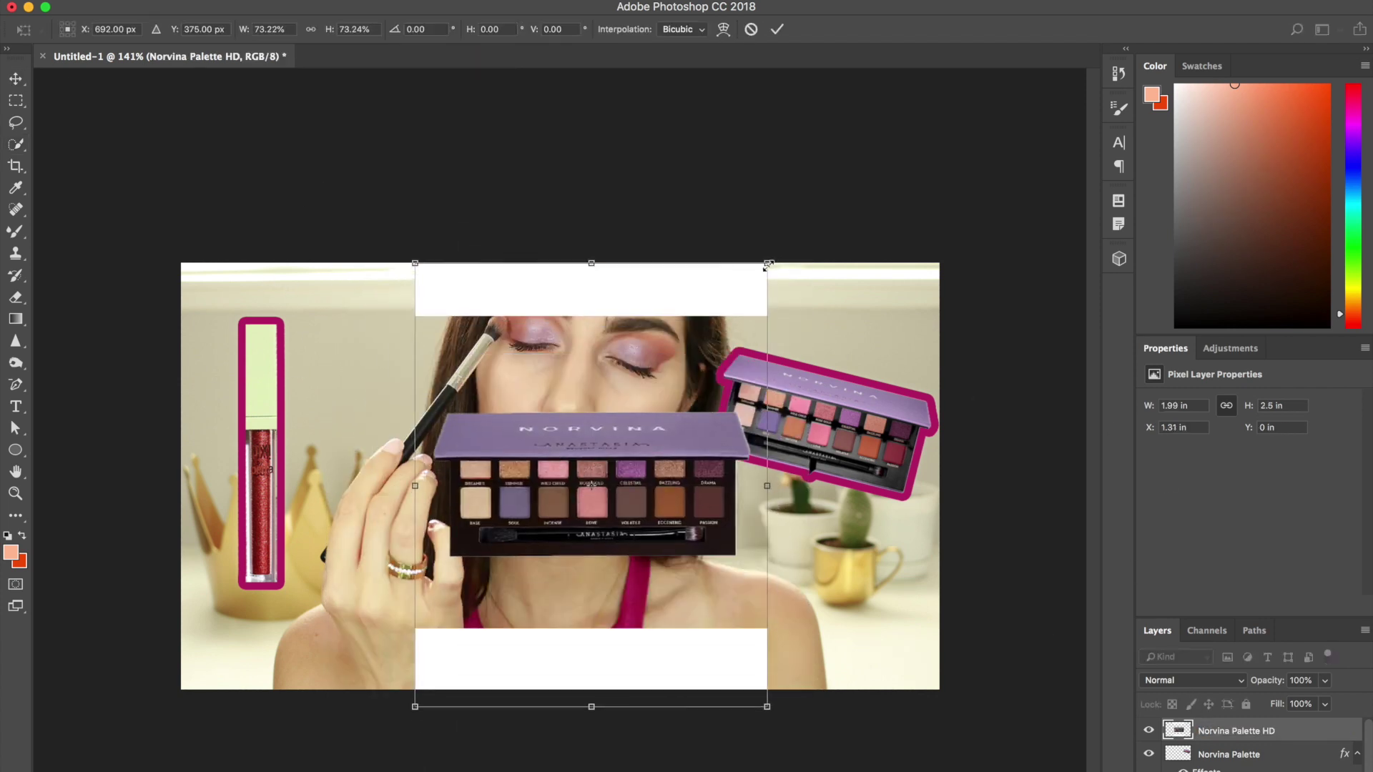
drag(766, 705, 736, 667)
key(Return)
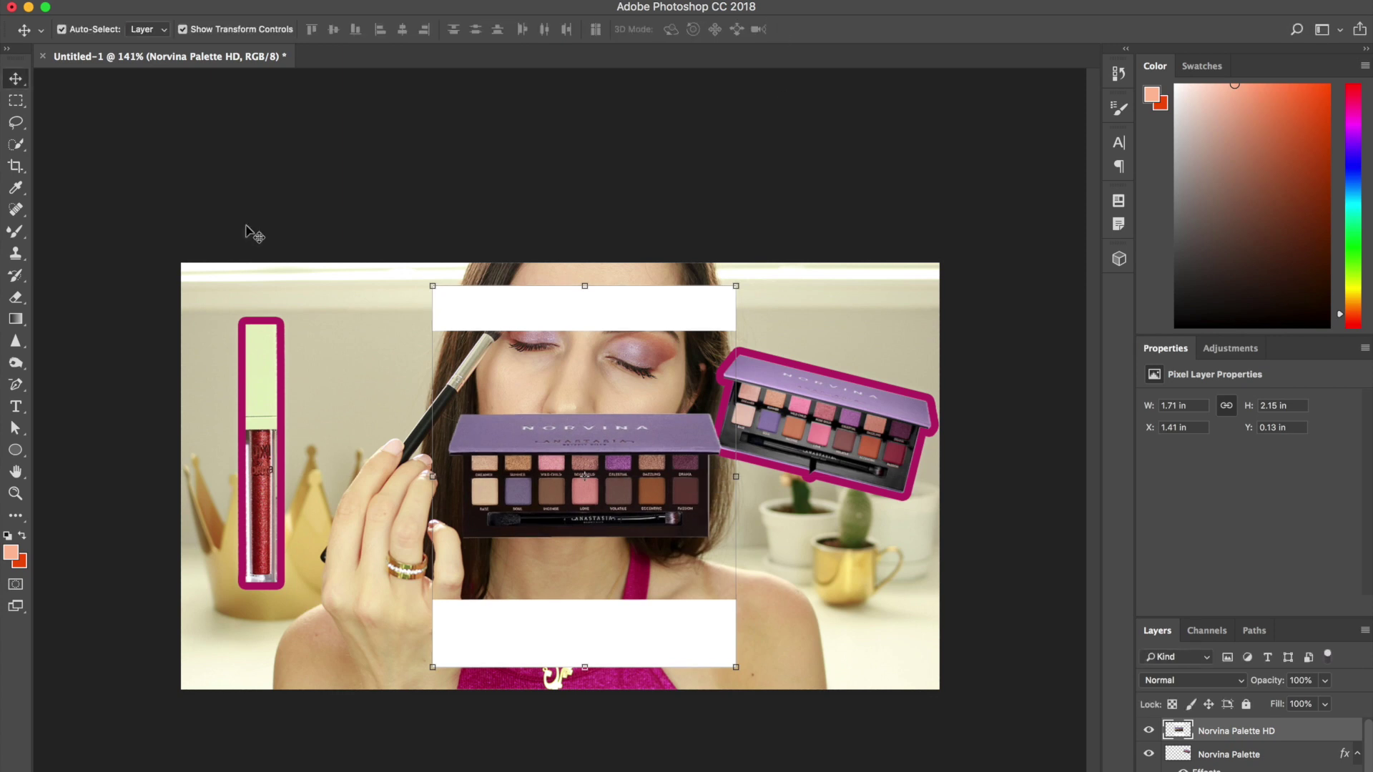
Marquee-delete the top and bottom white bars of Norvina Palette HD, leaving it 1.71 x 1 in.
click(16, 101)
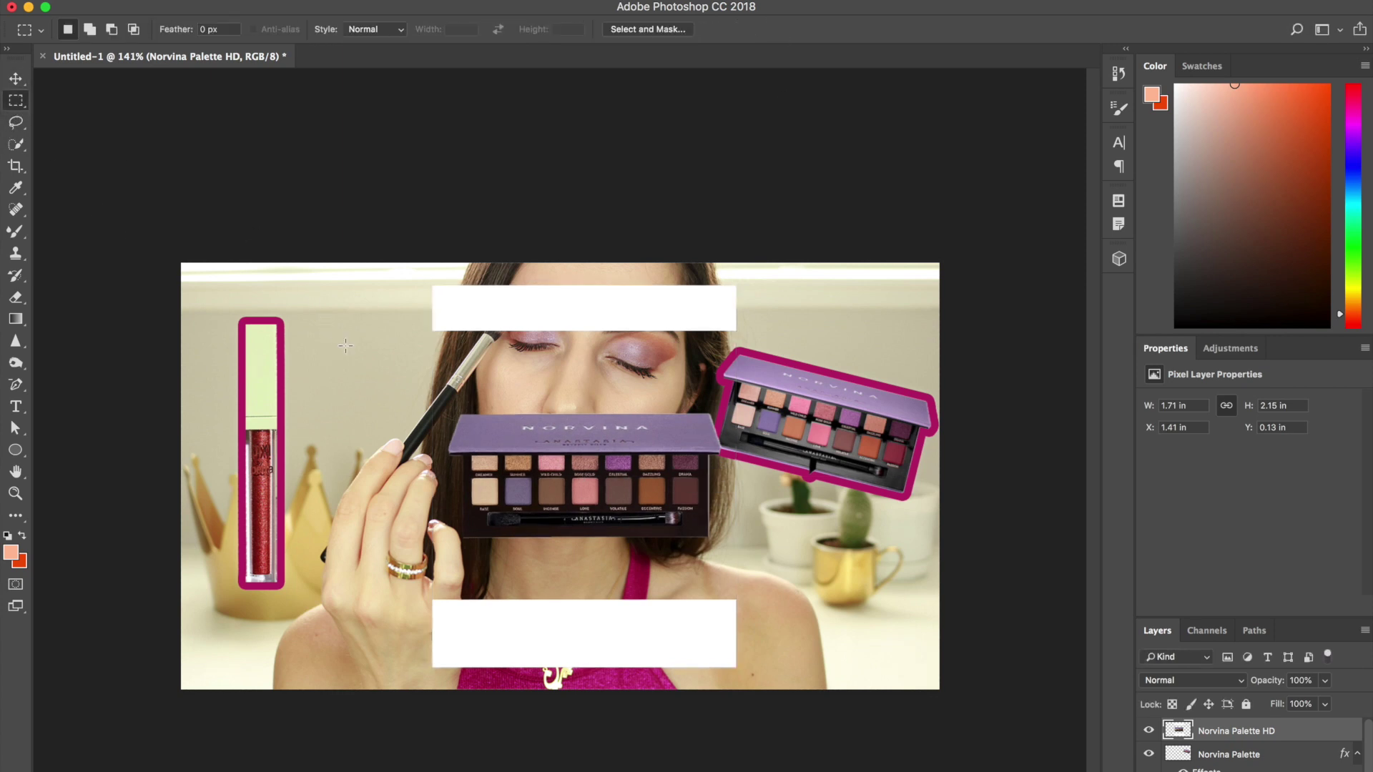
drag(388, 370, 786, 252)
key(Delete)
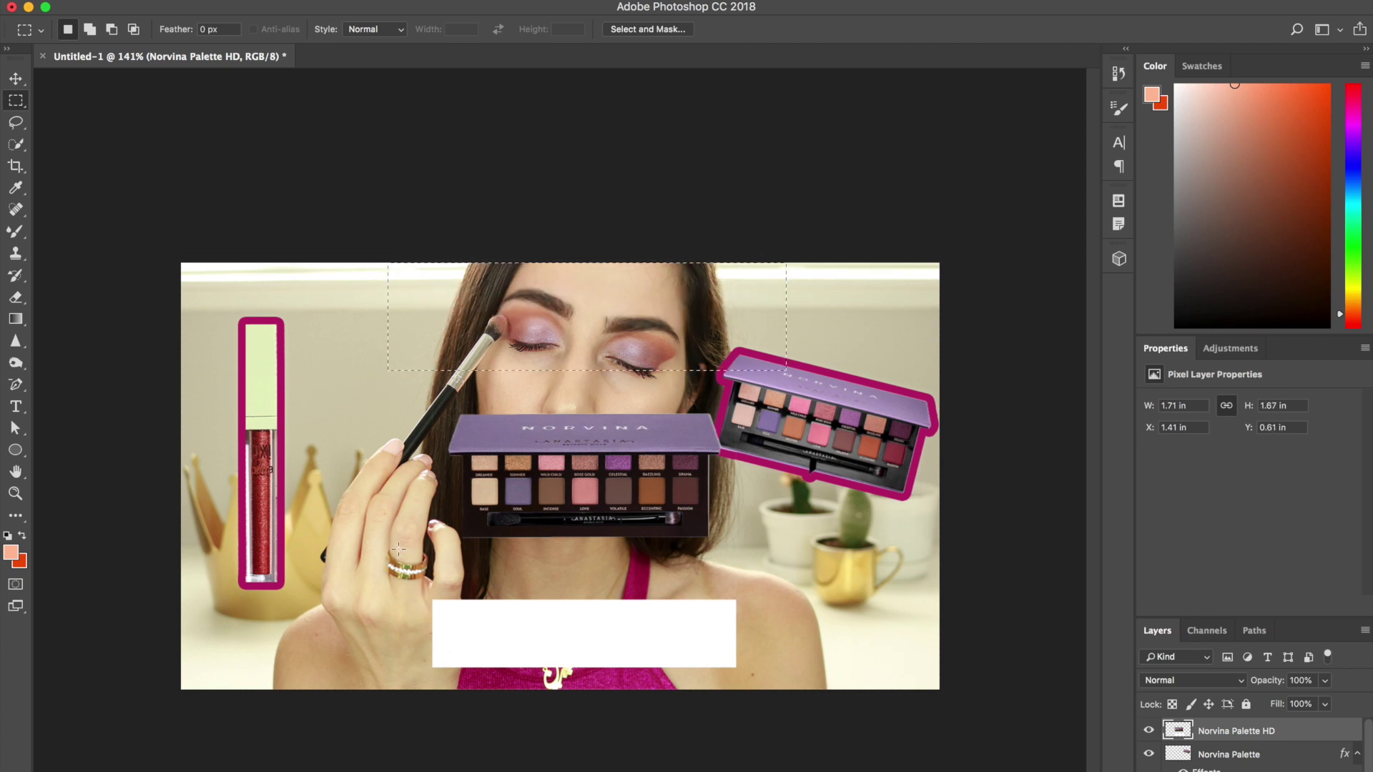
drag(399, 550, 837, 726)
key(Delete)
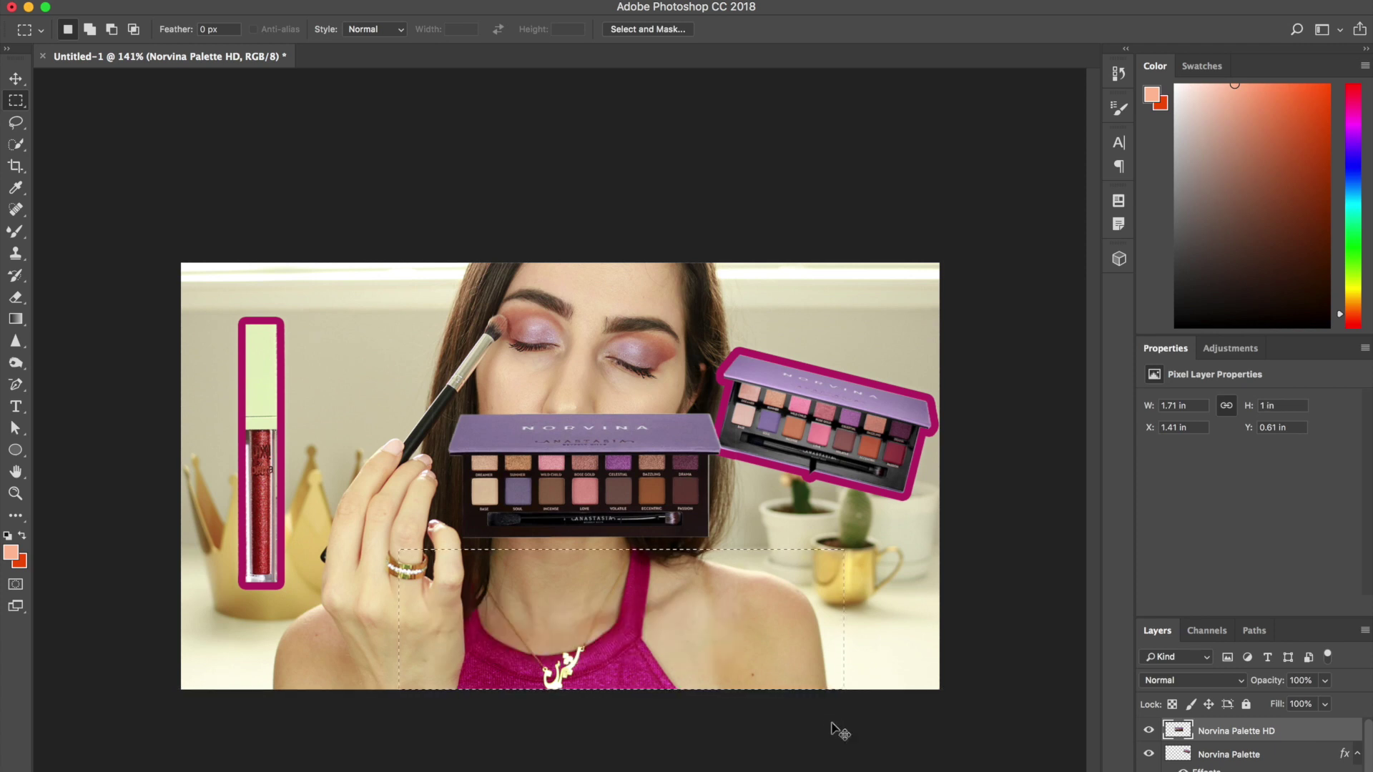
click(829, 728)
Add a 13 px magenta stroke and outer glow to Norvina Palette HD, then move it to X 1.14, Y 0.8 in.
click(15, 79)
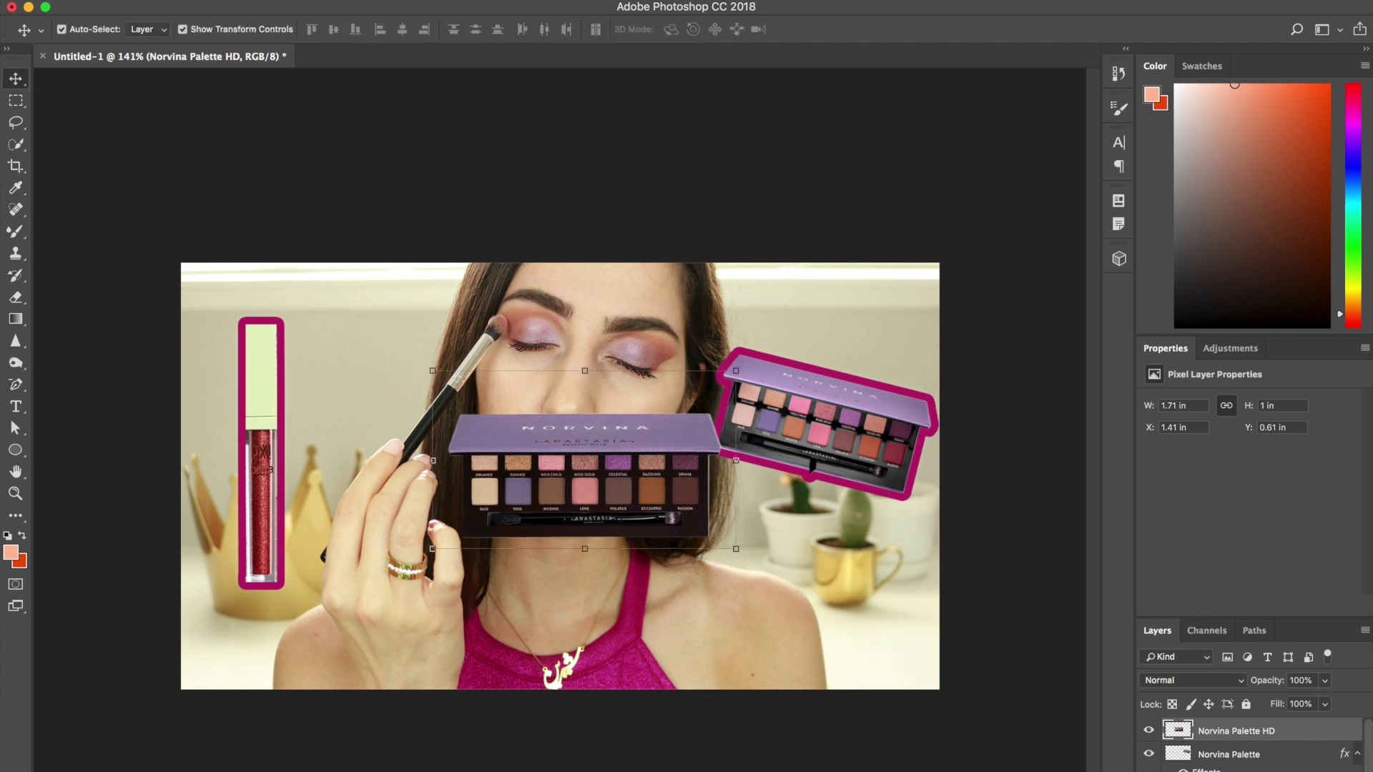
drag(465, 612, 663, 671)
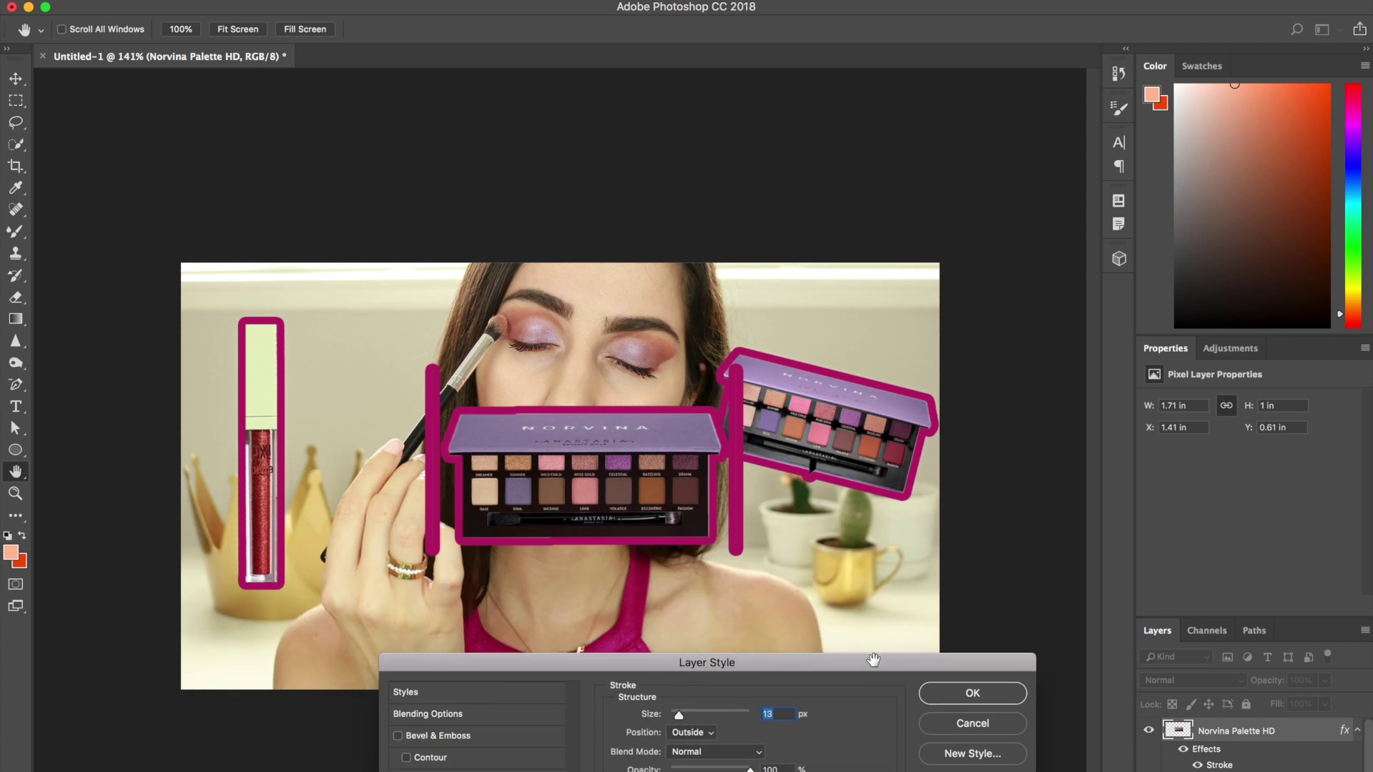
drag(900, 662, 1227, 477)
click(726, 769)
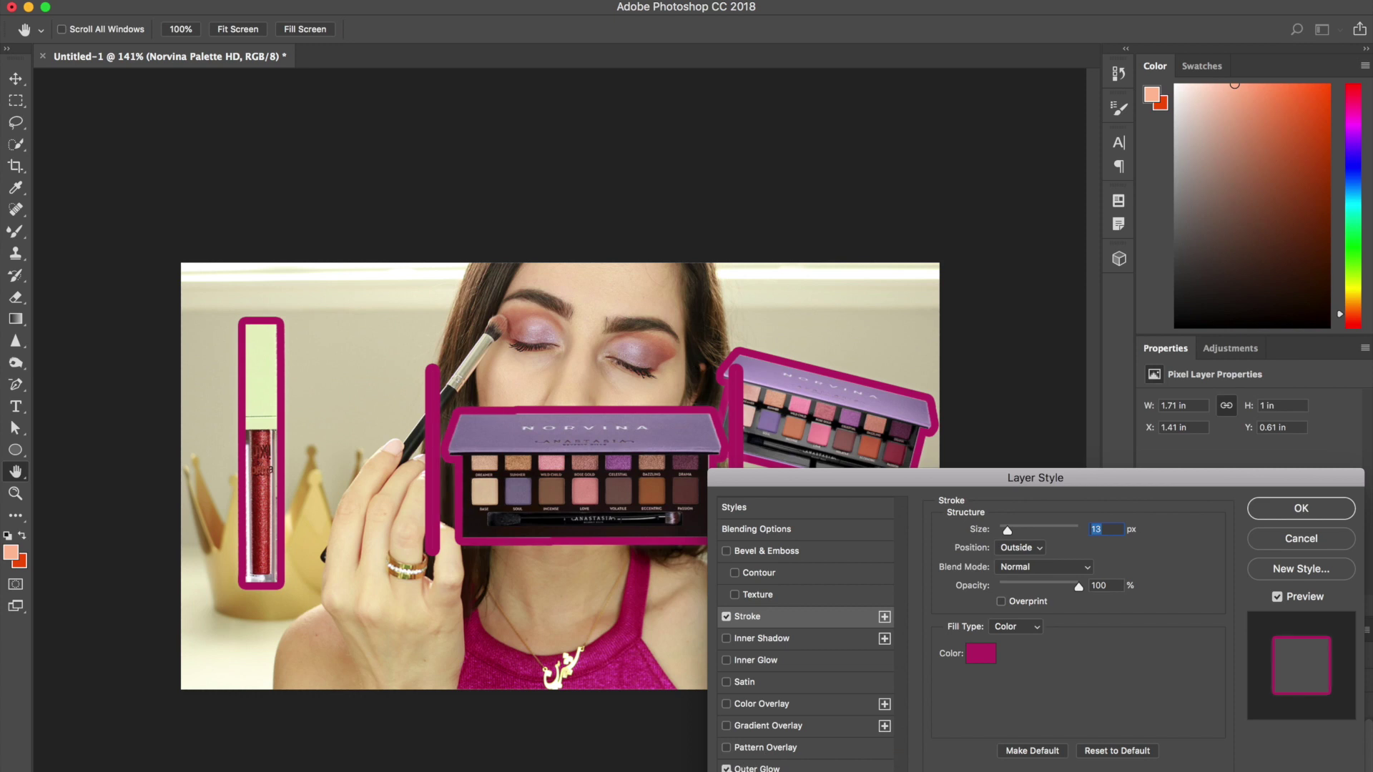
click(1292, 517)
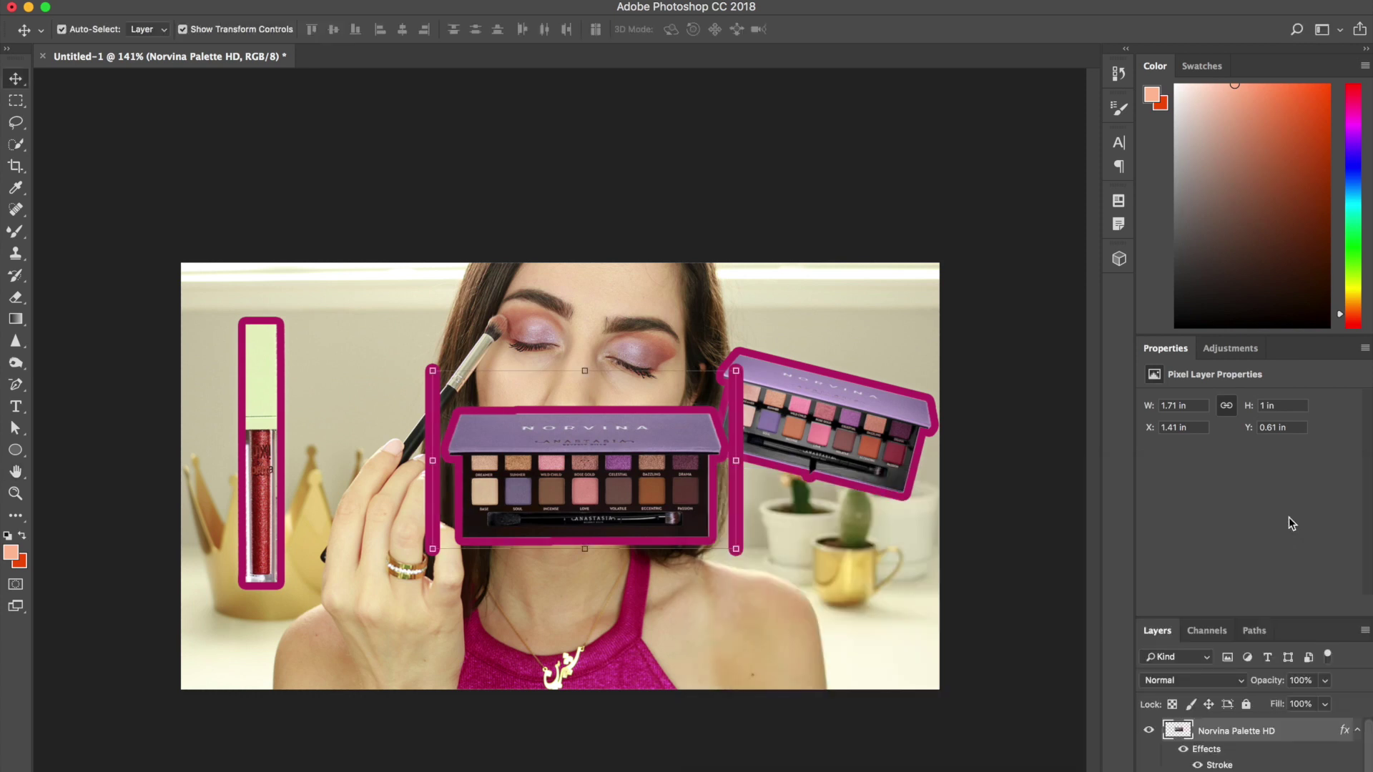
drag(670, 451, 616, 488)
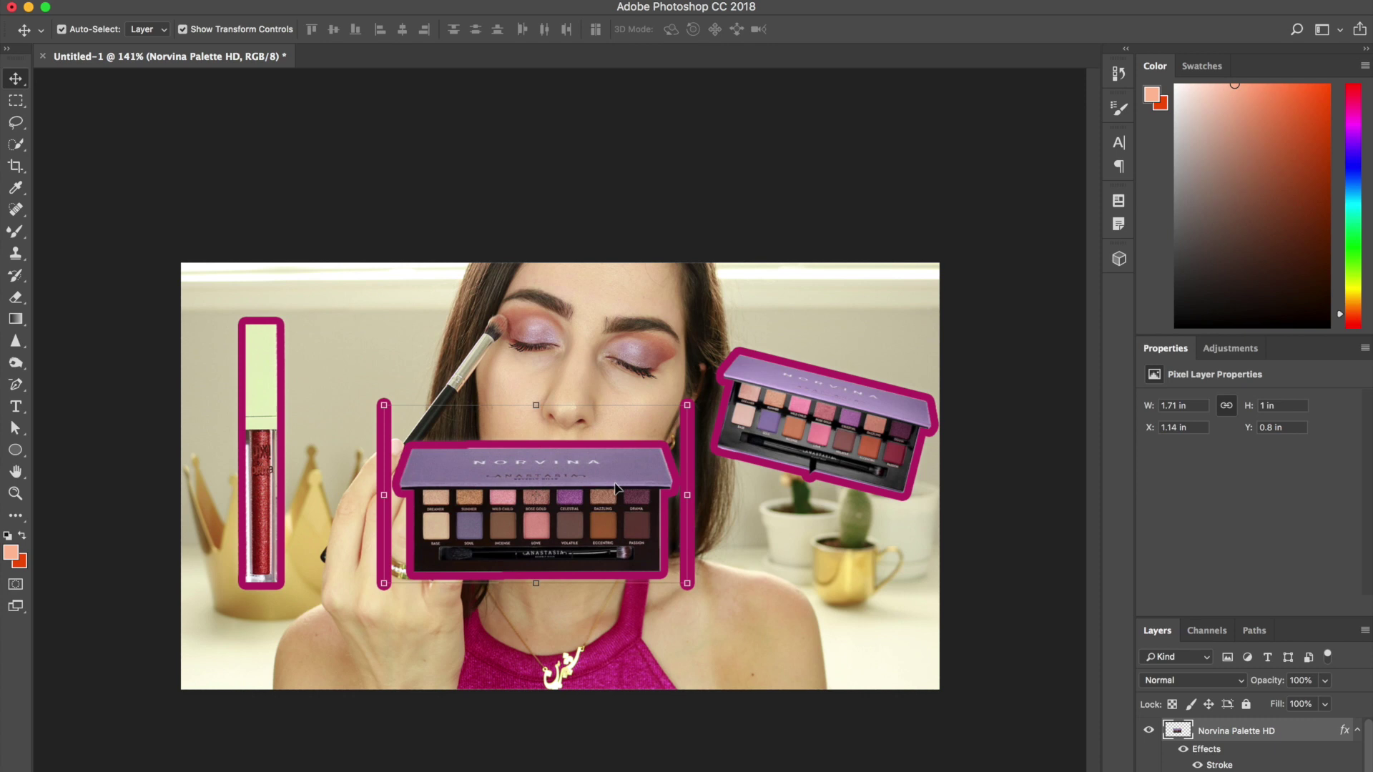
Erase the left and right magenta bars beside the HD palette, then hide the Norvina Palette HD layer.
click(17, 299)
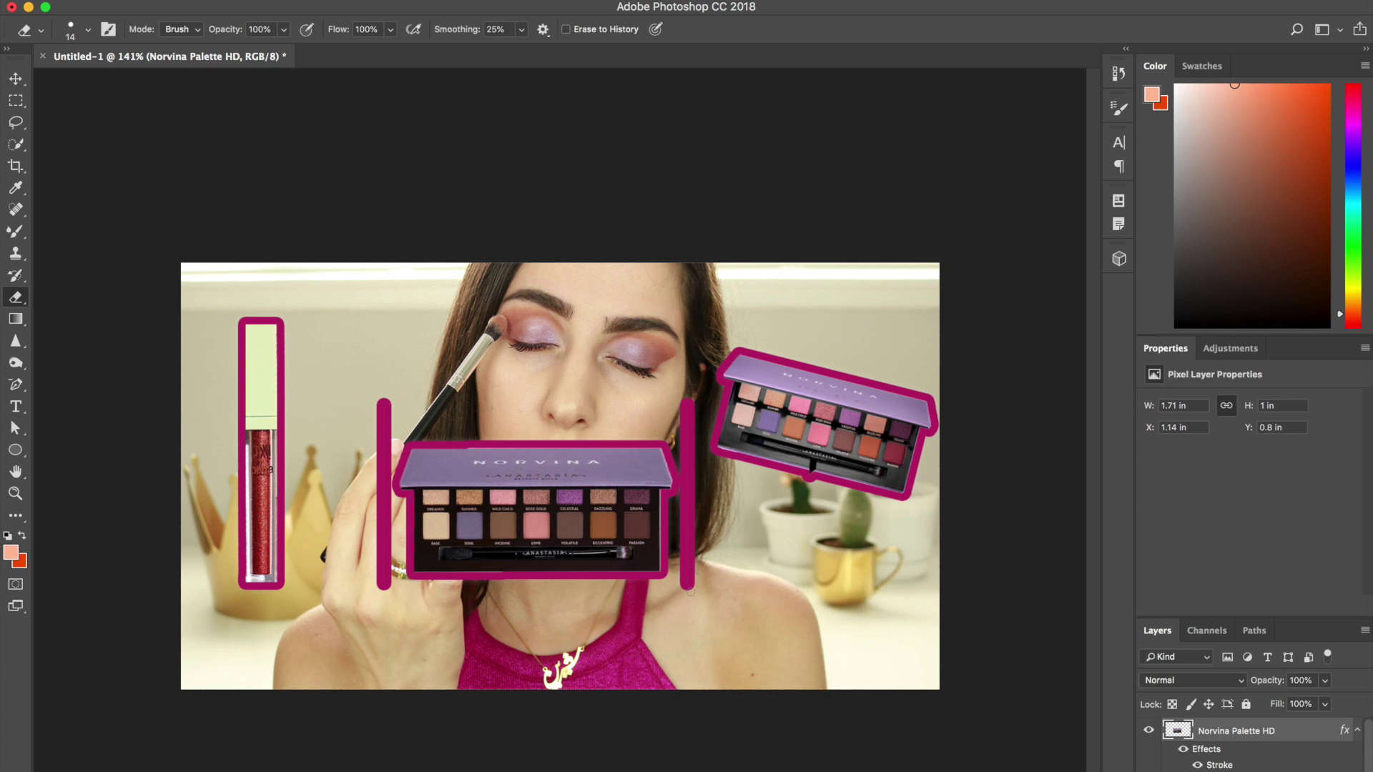
mouse_move(691, 521)
mouse_down()
mouse_move(686, 602)
mouse_move(688, 401)
mouse_up()
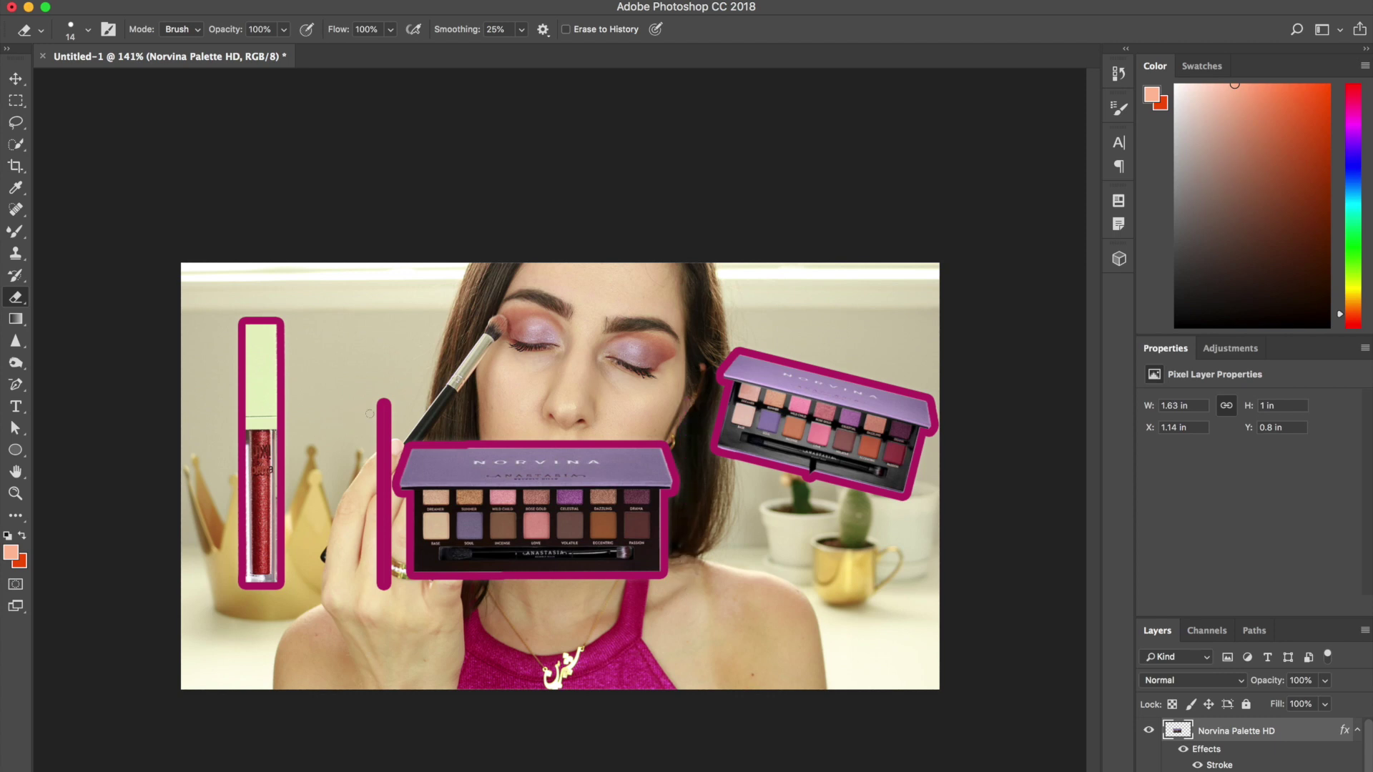
drag(384, 516, 381, 608)
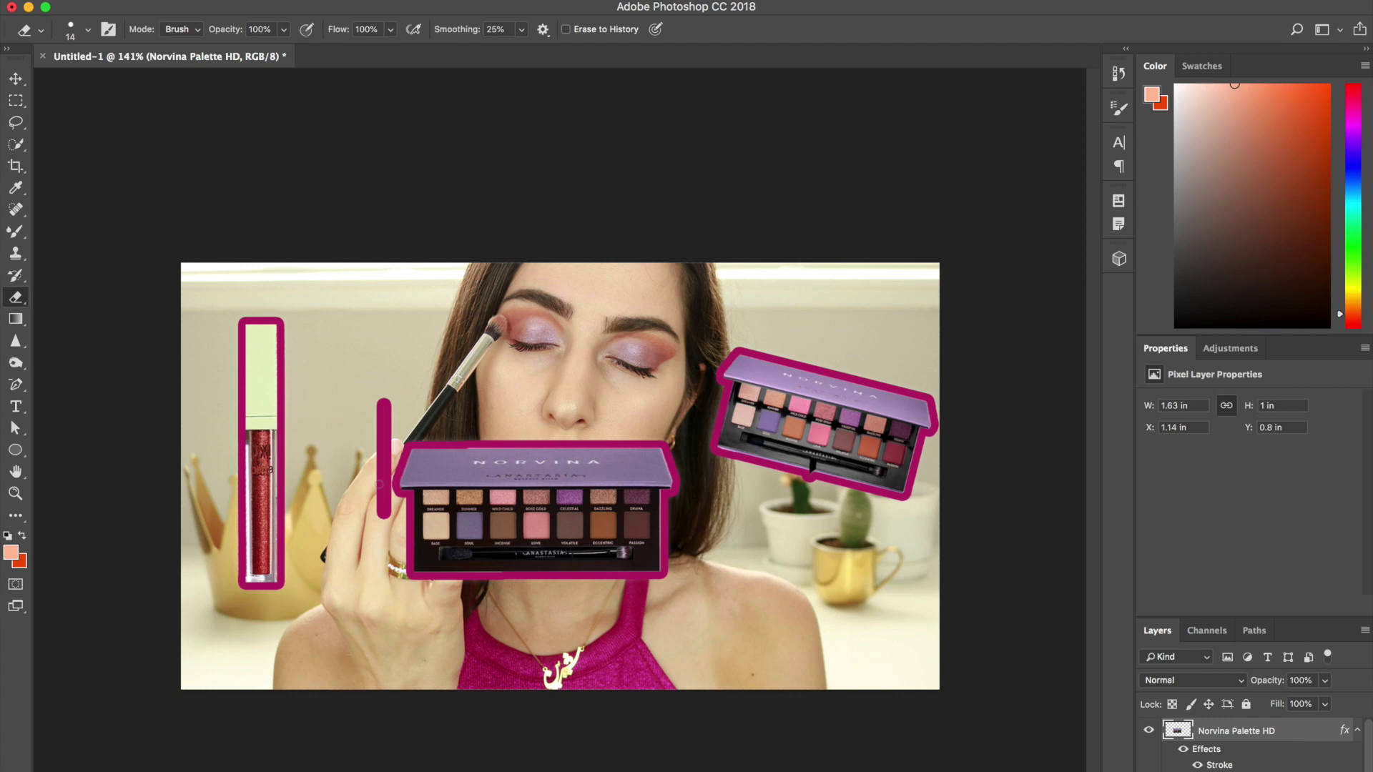
drag(384, 413, 382, 546)
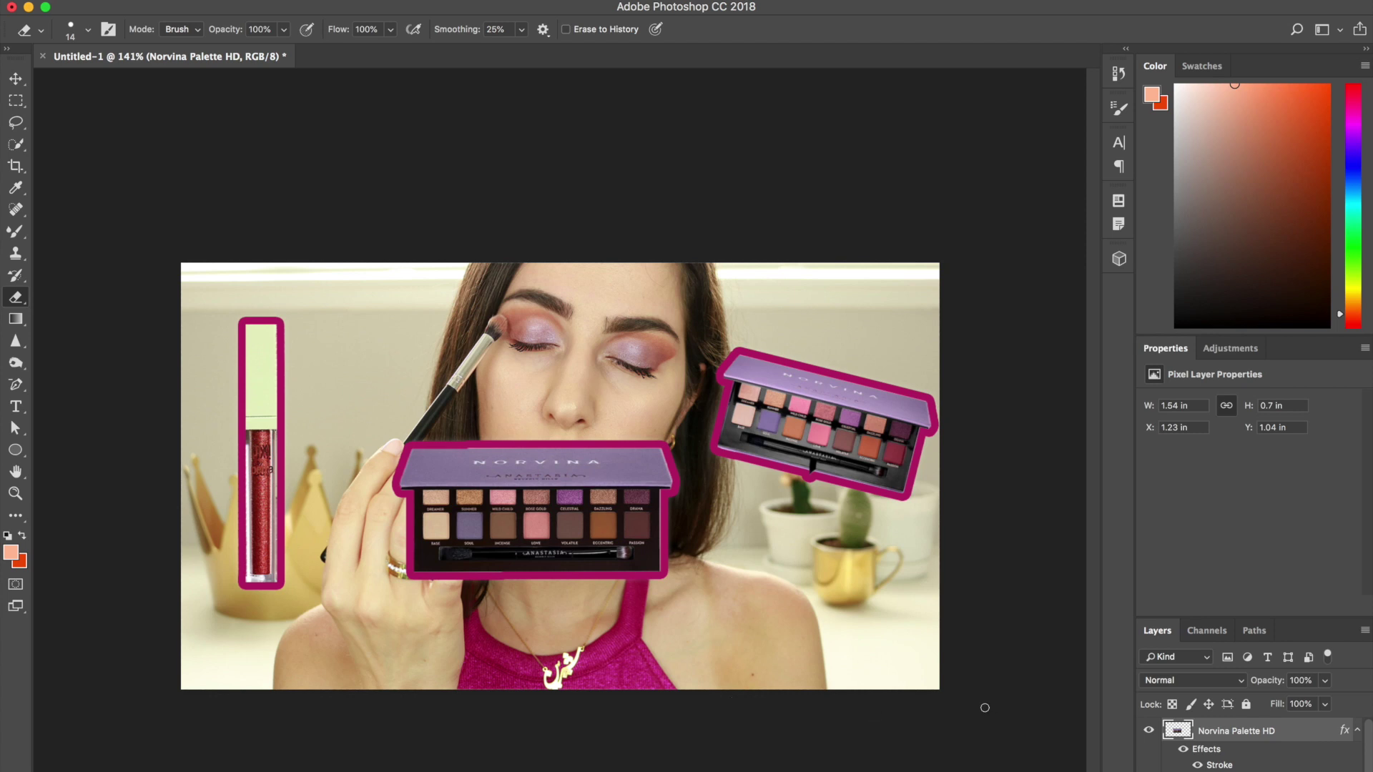
click(1149, 732)
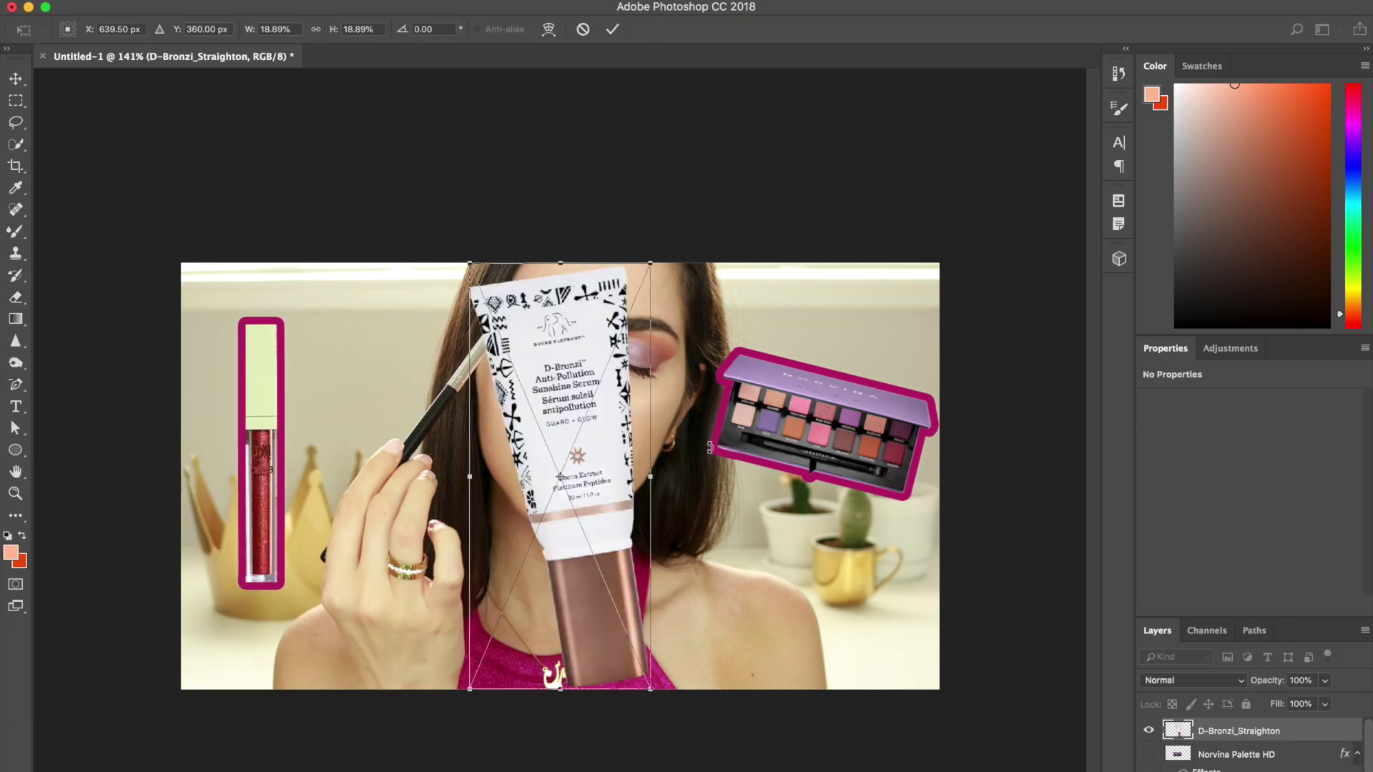
Commit the placed D-Bronzi_Straighton serum tube image and rasterize its layer.
click(613, 29)
key(e)
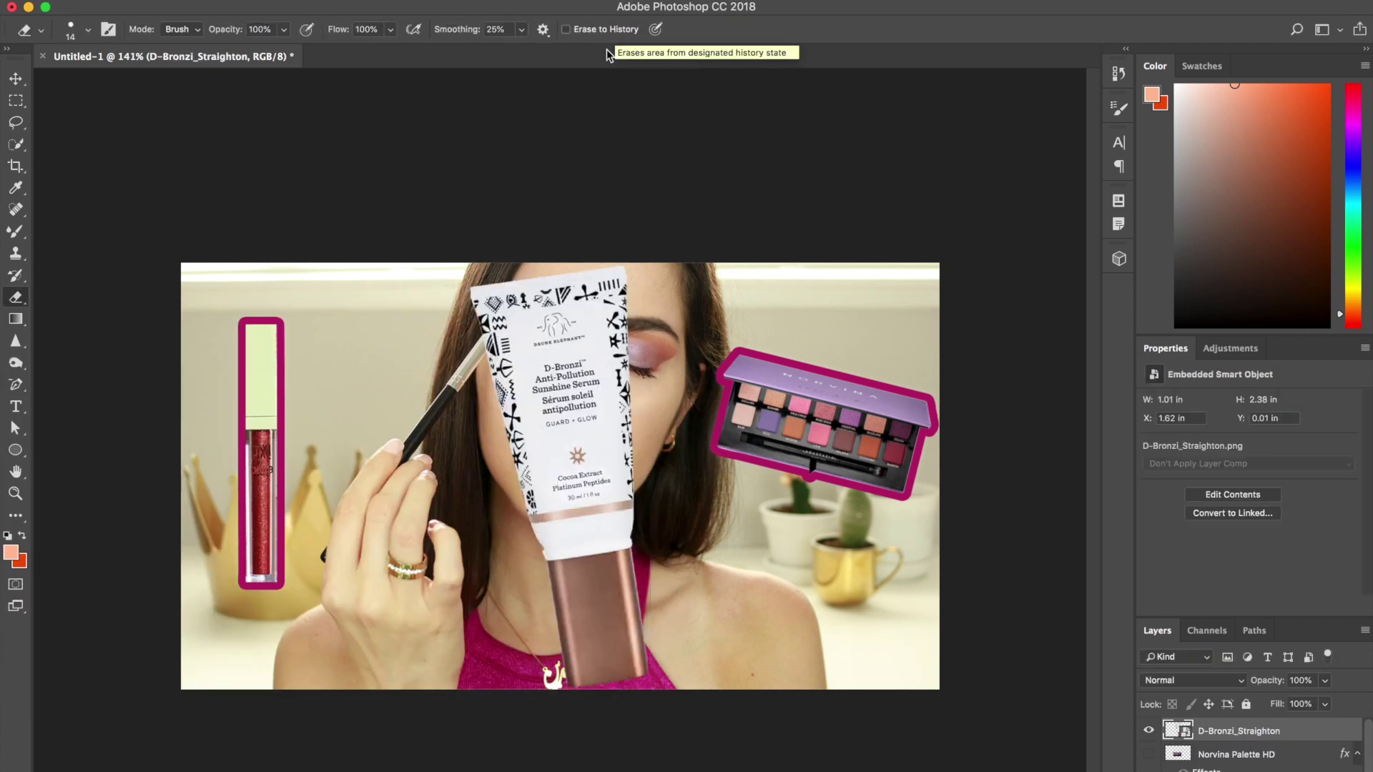
right_click(1218, 732)
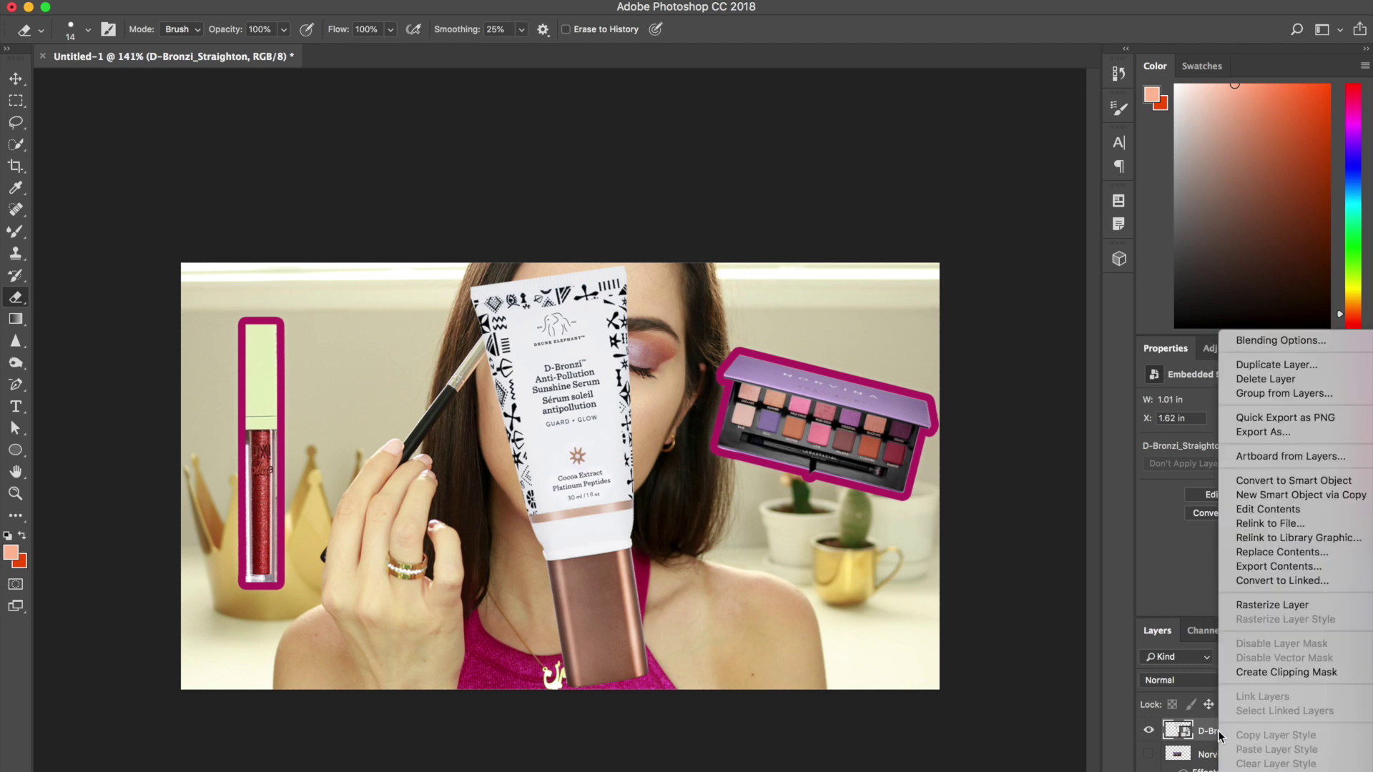
click(1244, 600)
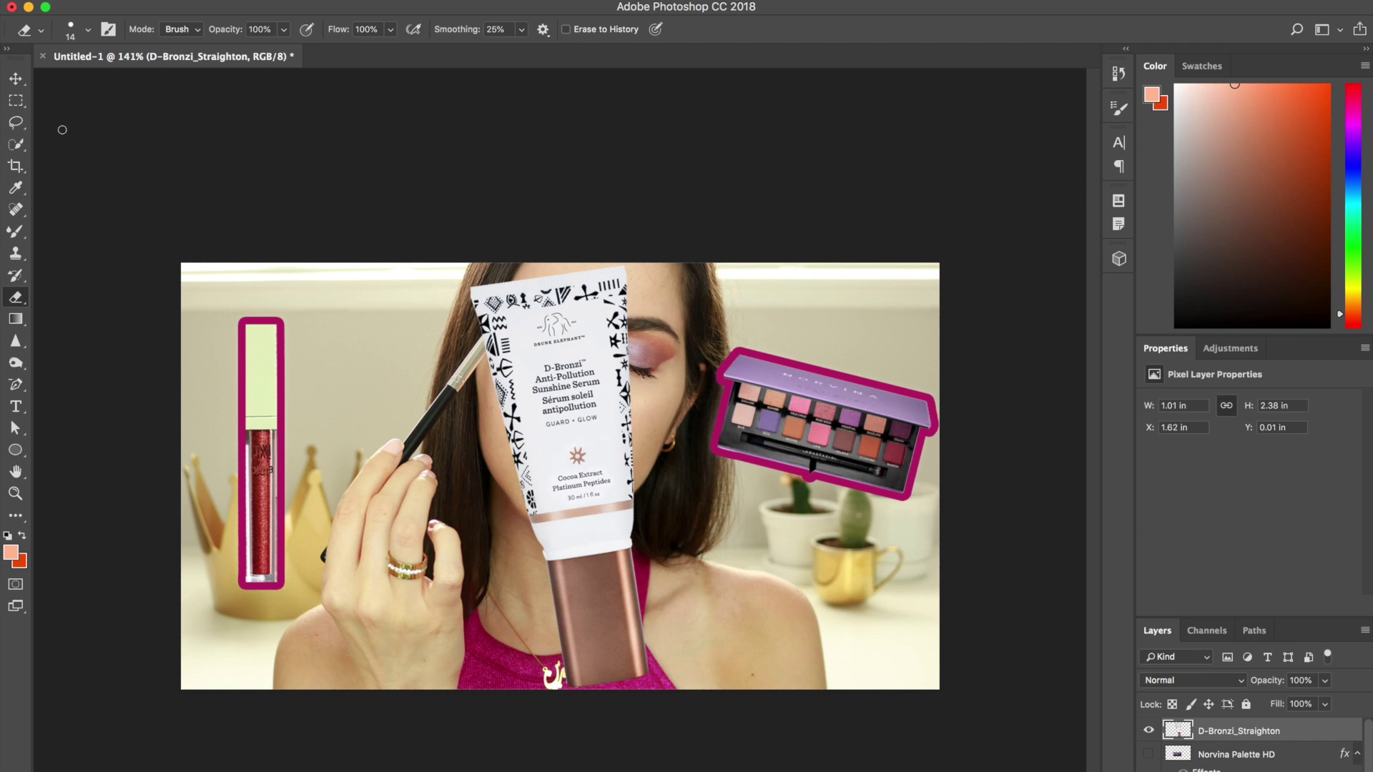
Move the serum tube onto the model's hand and shrink it to 0.62 x 1.45 in.
click(16, 78)
drag(526, 387, 368, 412)
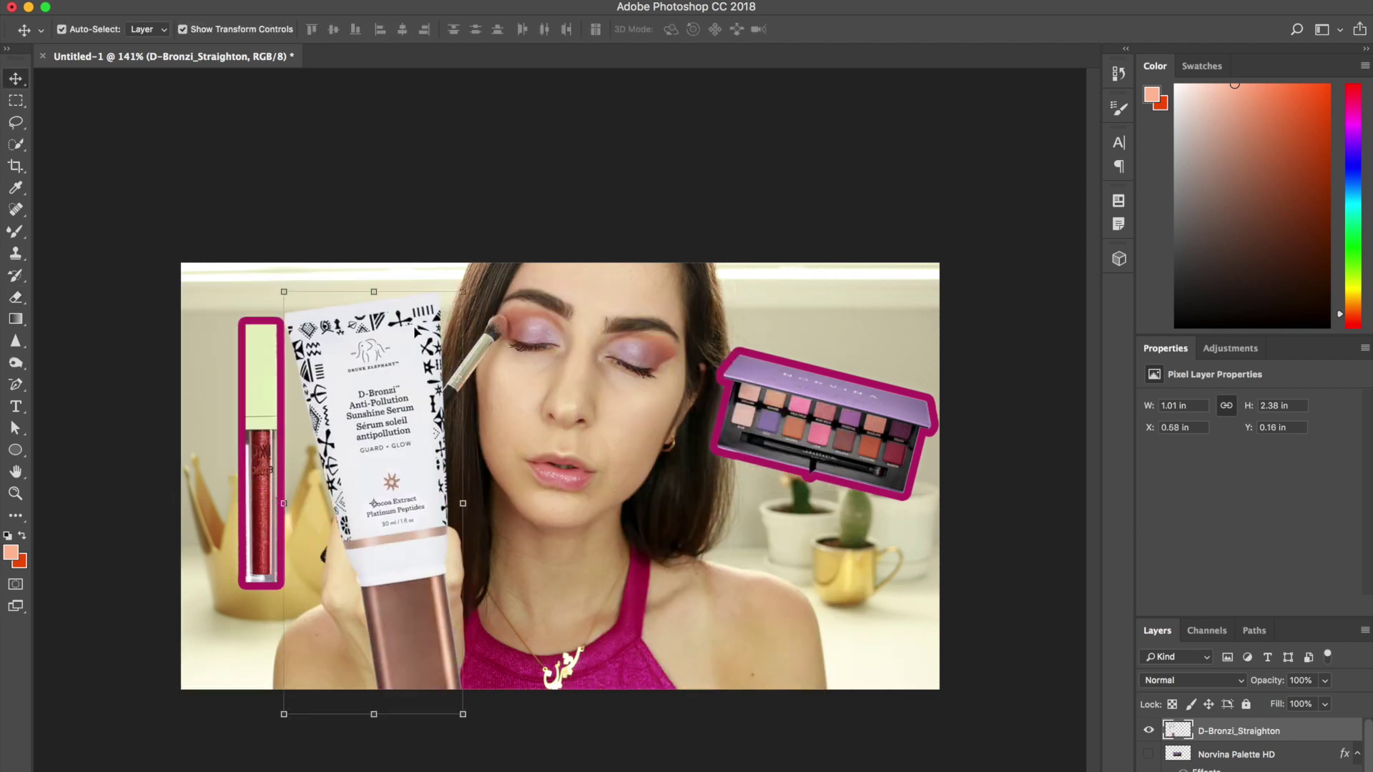
mouse_move(465, 290)
mouse_down()
mouse_move(407, 368)
mouse_move(392, 457)
mouse_up()
mouse_move(364, 572)
mouse_down()
mouse_move(388, 381)
mouse_move(375, 390)
mouse_move(371, 502)
mouse_up()
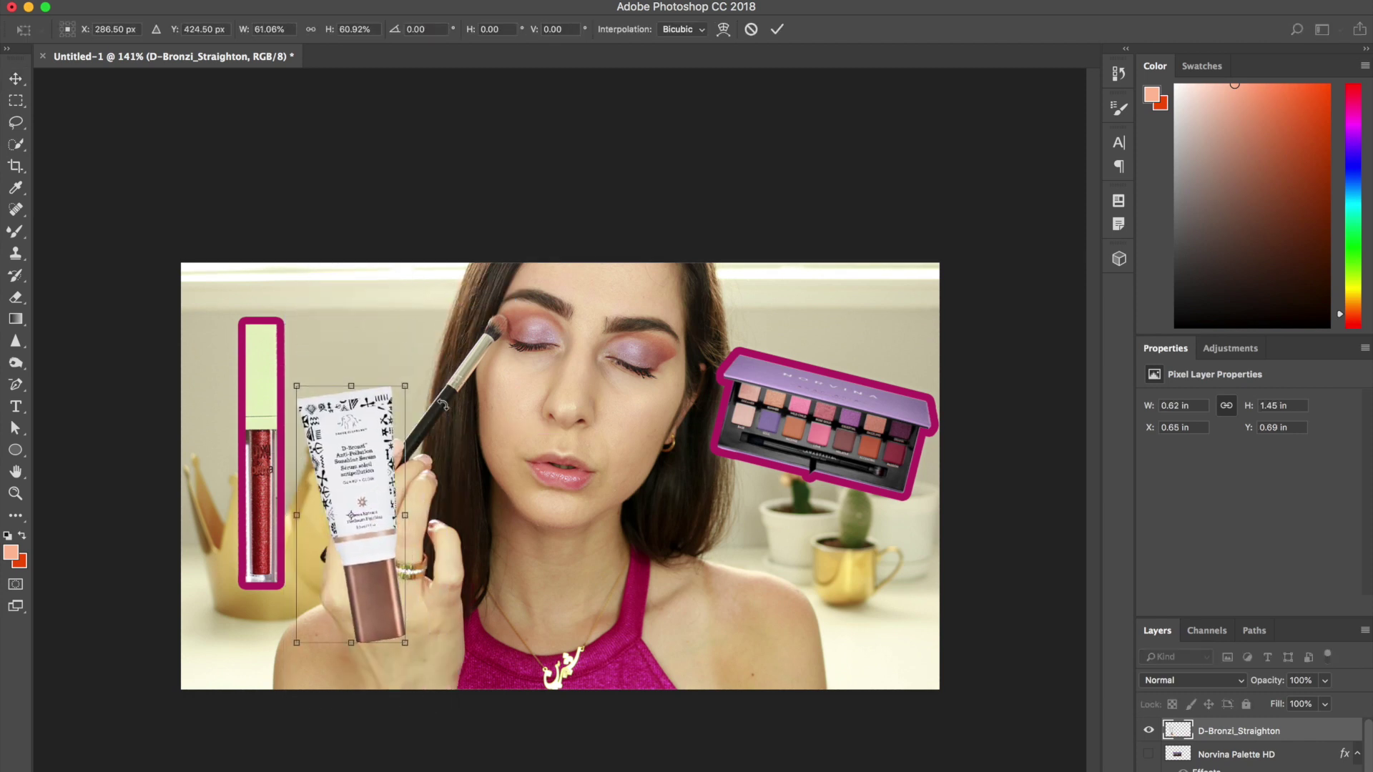
click(777, 28)
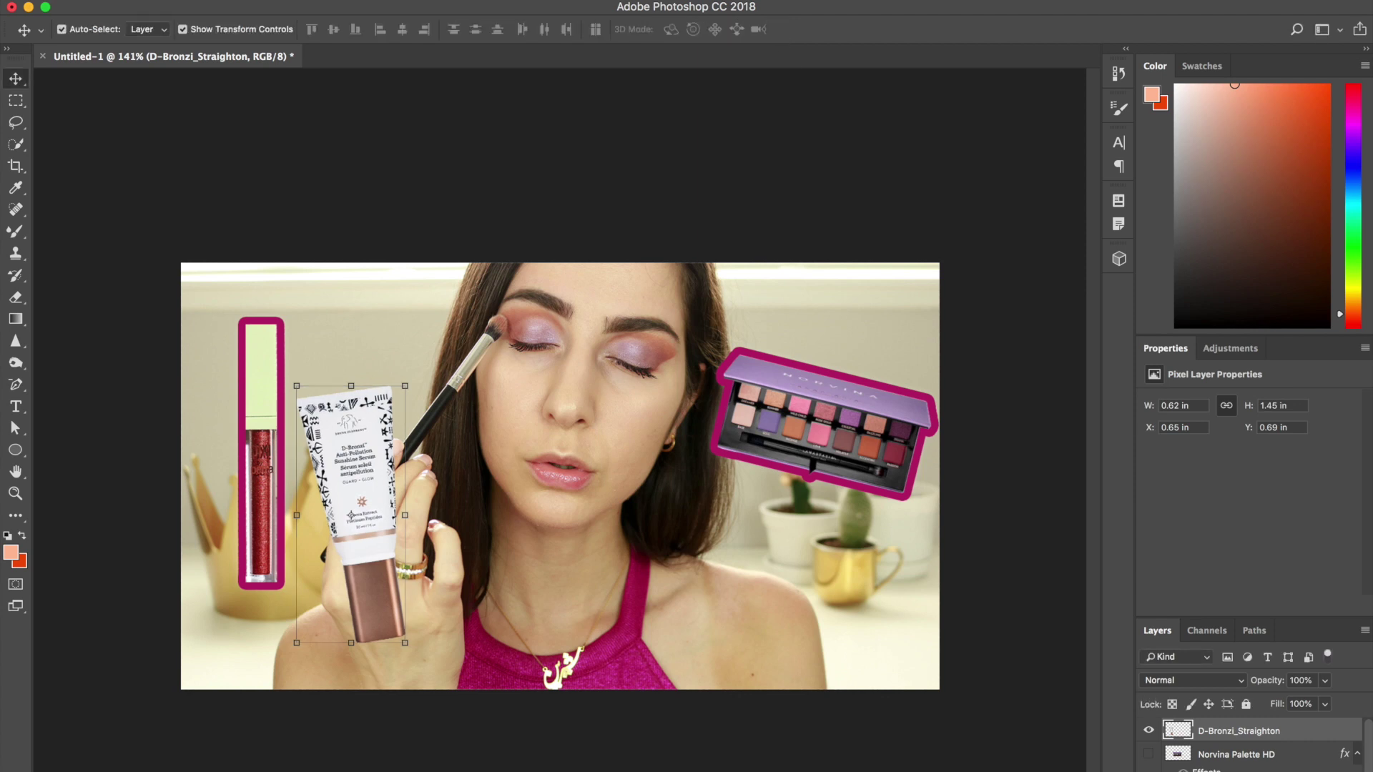
Add an outer glow alongside the serum tube's magenta stroke, then move the tube under the palette at right.
double_click(1141, 757)
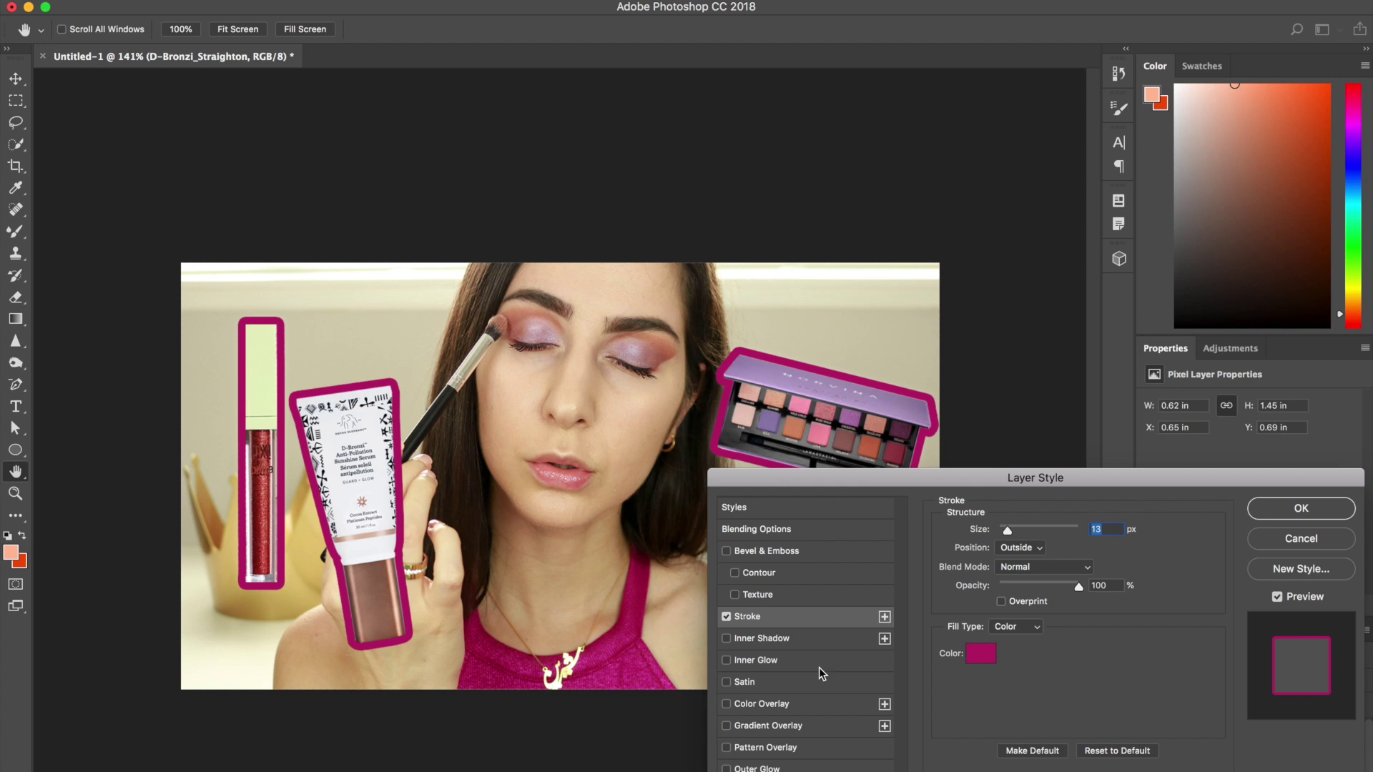
click(727, 769)
click(1318, 510)
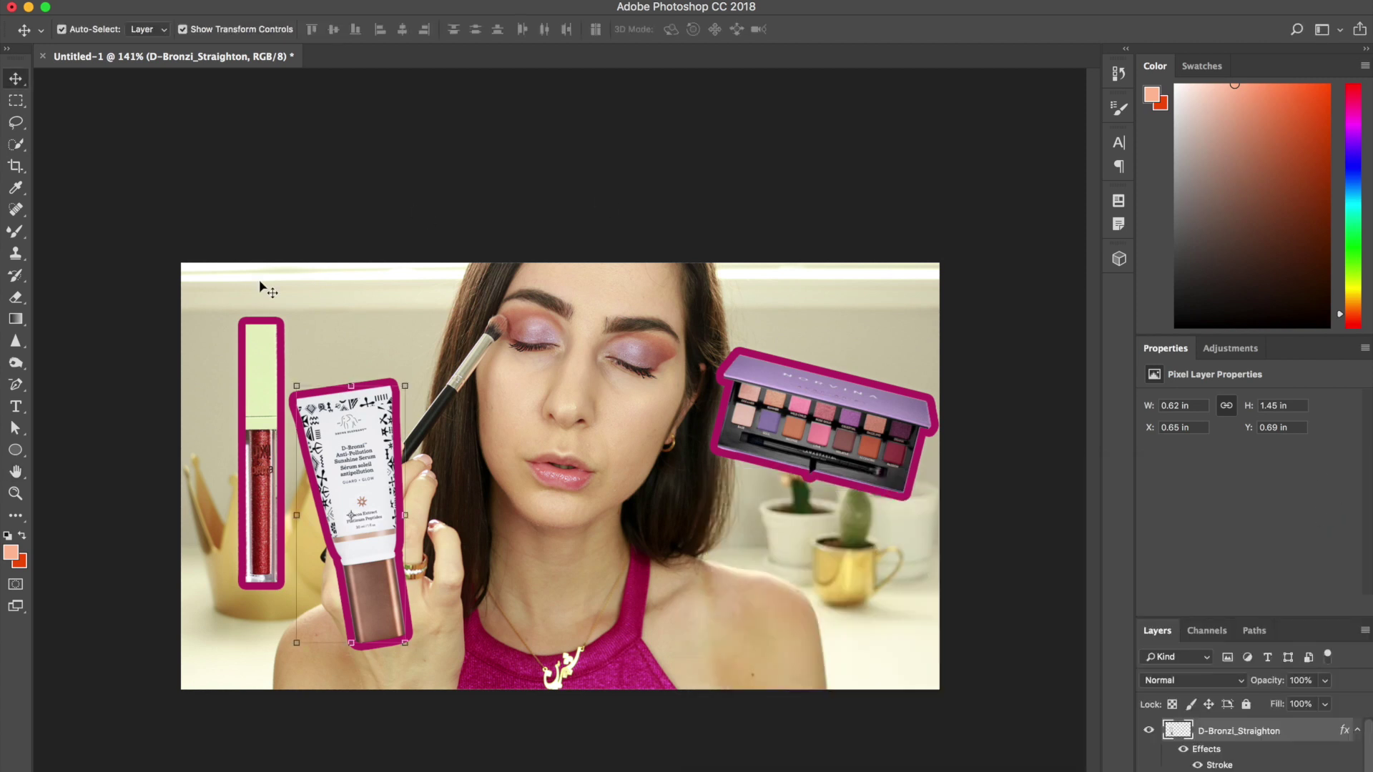
drag(364, 487, 853, 503)
key(ctrl+t)
click(777, 28)
Tilt the Pixi lip gloss about 11°, moving the eyeshadow palette up and back down.
click(774, 384)
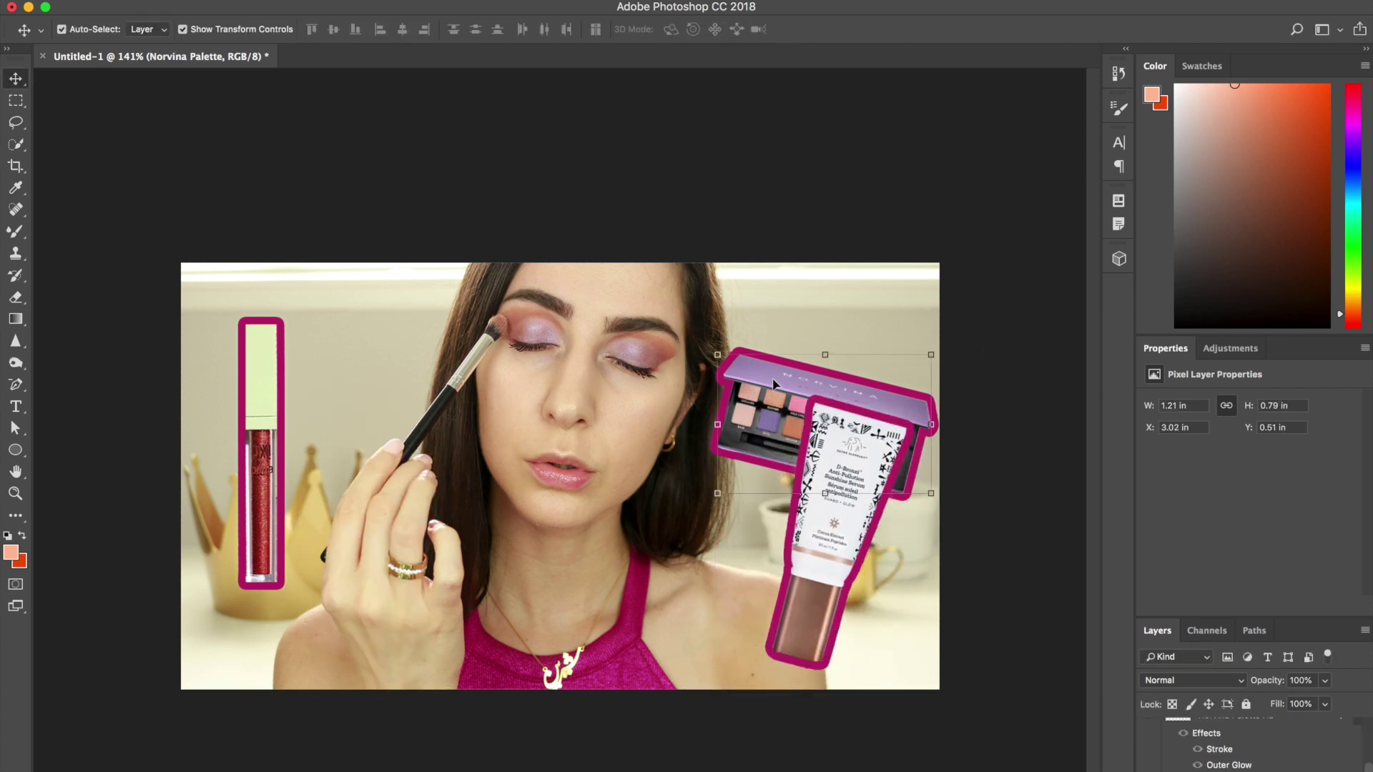
drag(774, 384, 774, 309)
click(261, 444)
drag(300, 308, 359, 294)
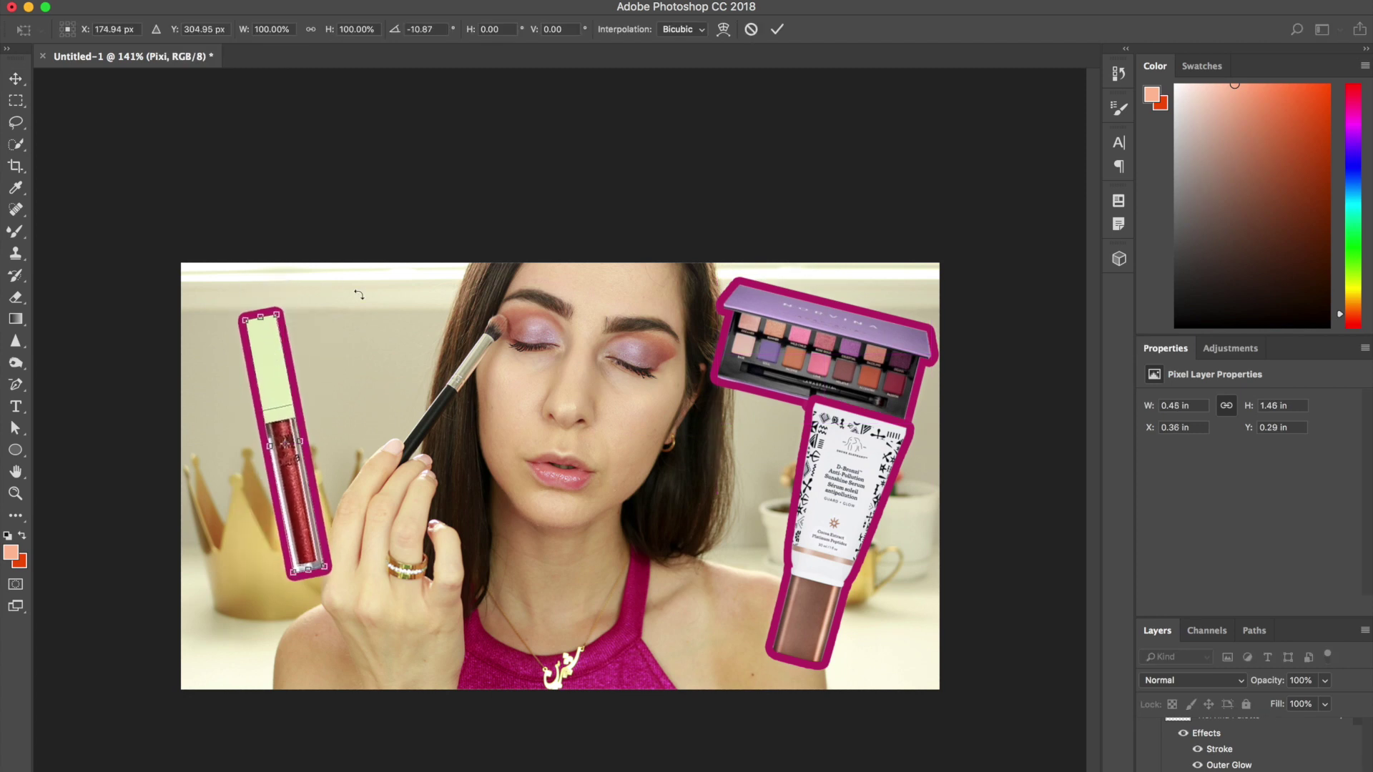
click(776, 28)
drag(854, 352, 856, 376)
Scale the serum tube to about 82.5% and set it directly beneath the palette.
click(821, 513)
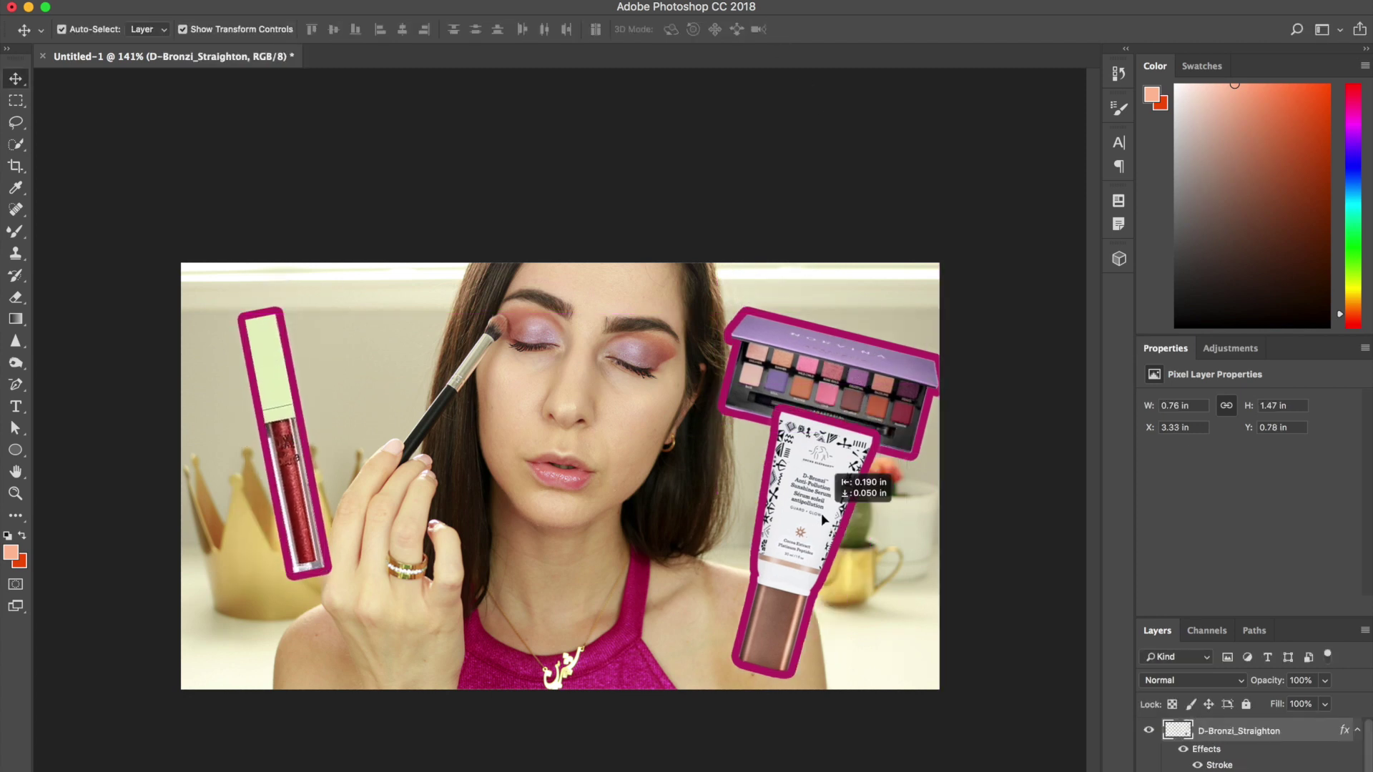
key(ctrl+t)
drag(873, 646, 864, 635)
drag(805, 472, 809, 485)
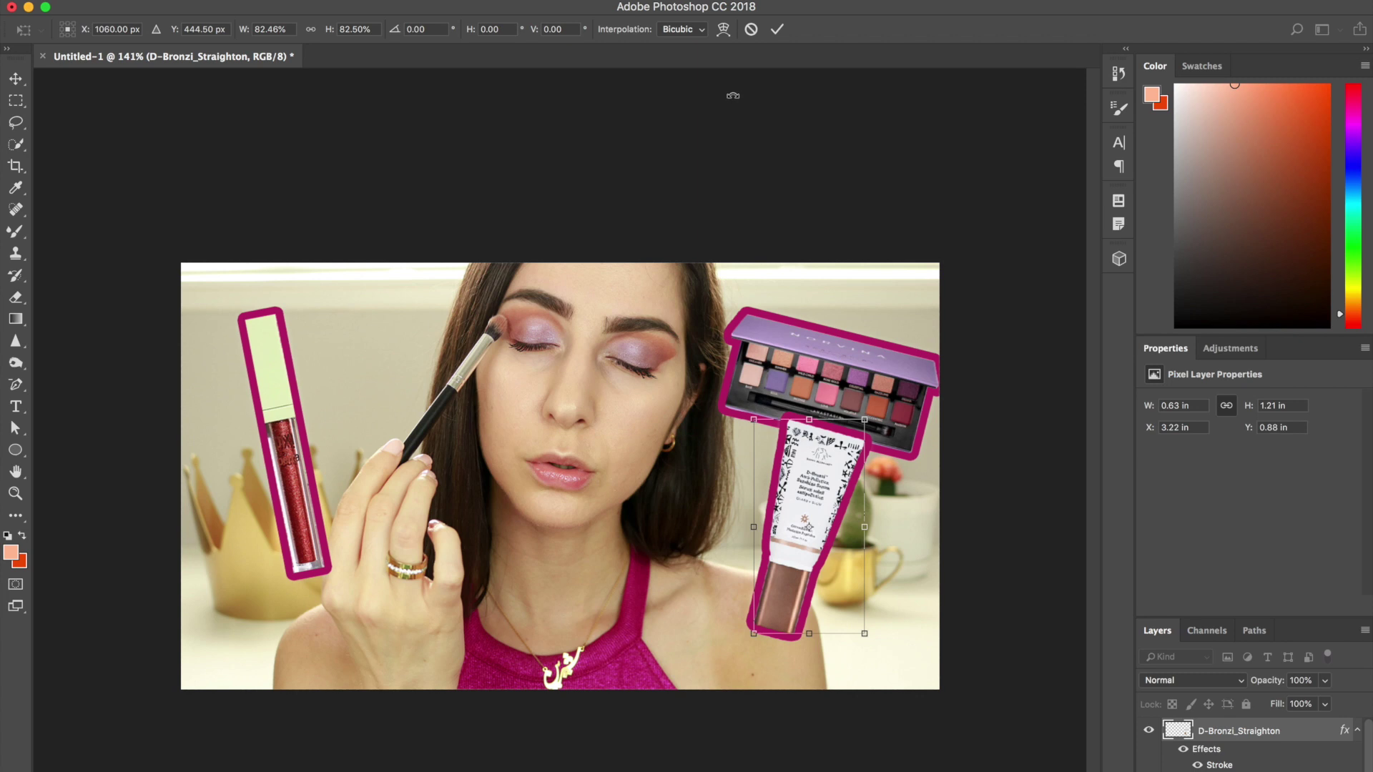
click(777, 28)
click(955, 198)
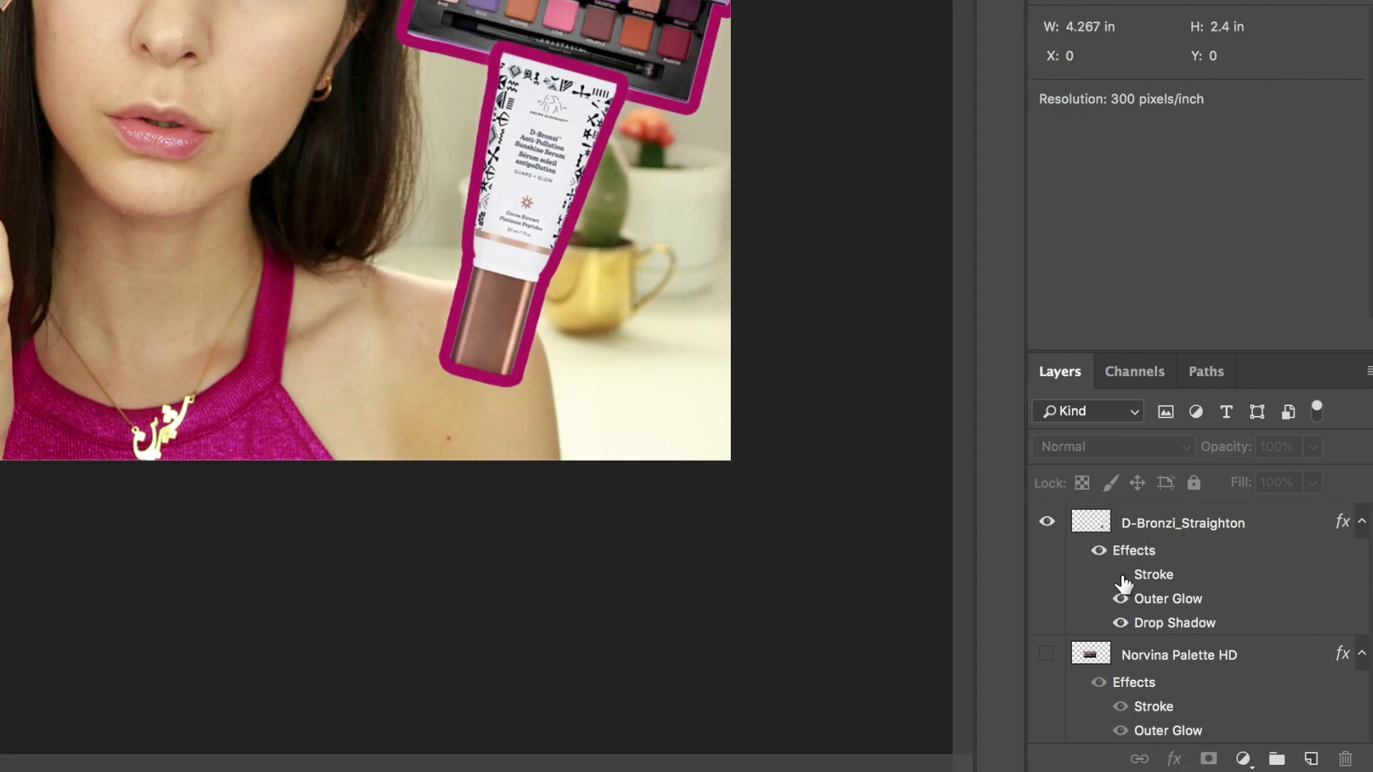
Turn off the magenta Stroke effect on the serum tube, lip gloss and palette layers.
click(1197, 765)
scroll(1122, 711, down, 2)
click(1121, 646)
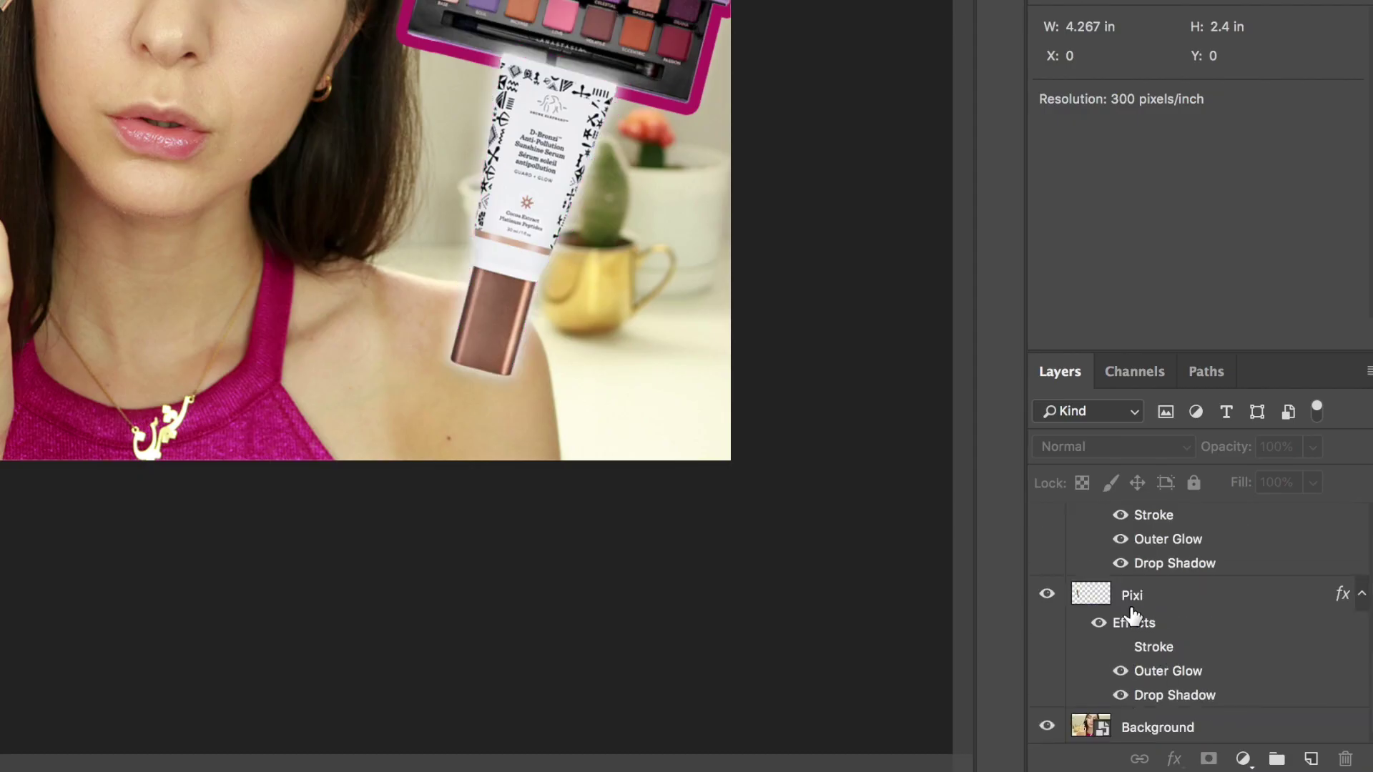
scroll(1132, 613, up, 2)
click(1121, 655)
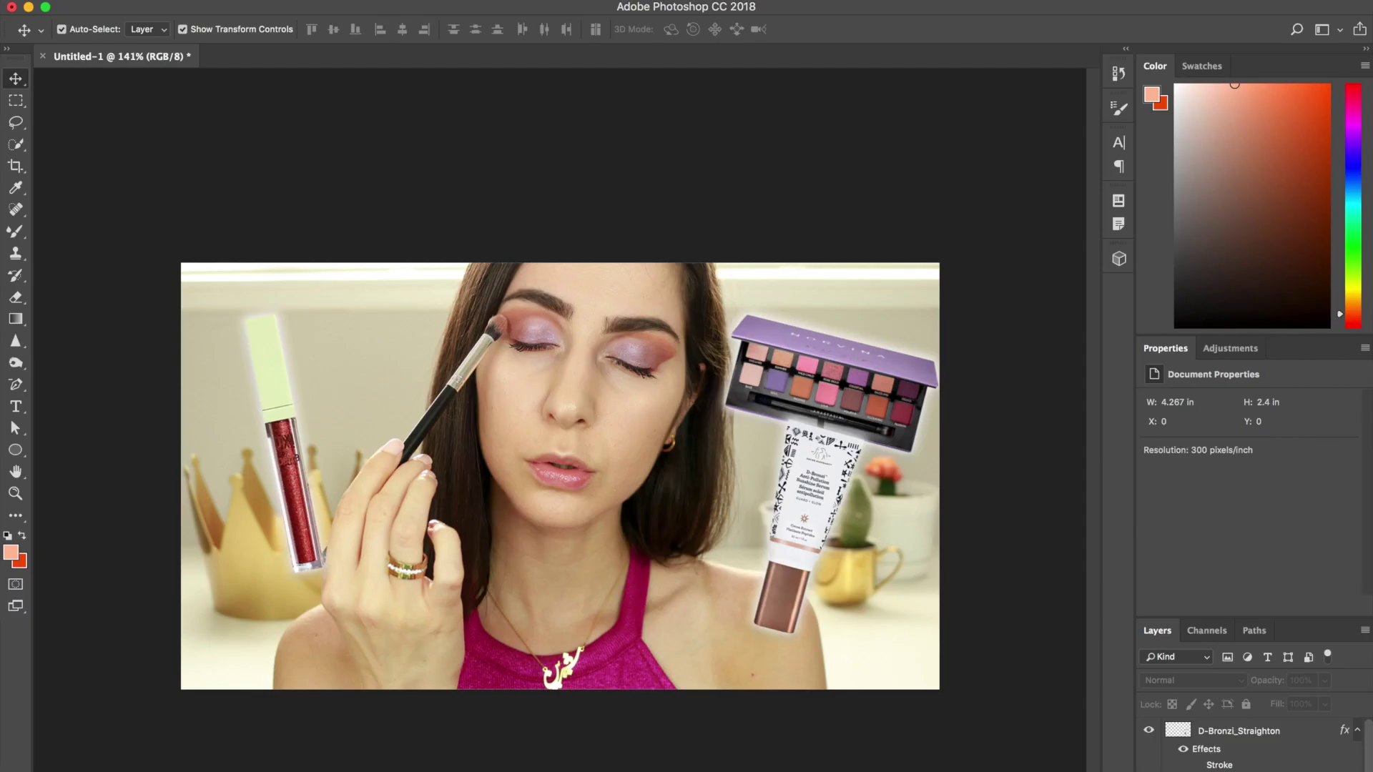
Nudge the lip gloss slightly down and left, deselect it, and zoom in on the thumbnail.
drag(265, 370, 255, 387)
click(107, 408)
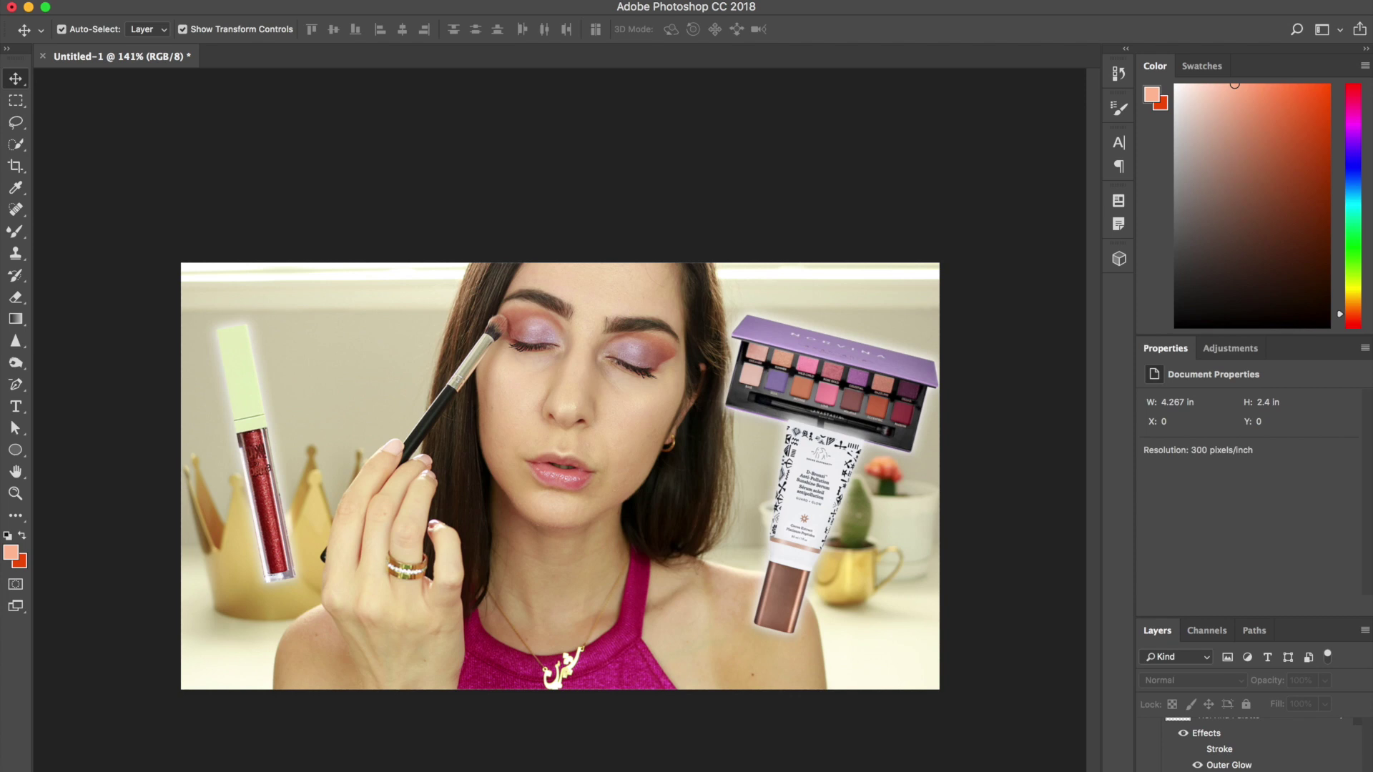
key(super+plus)
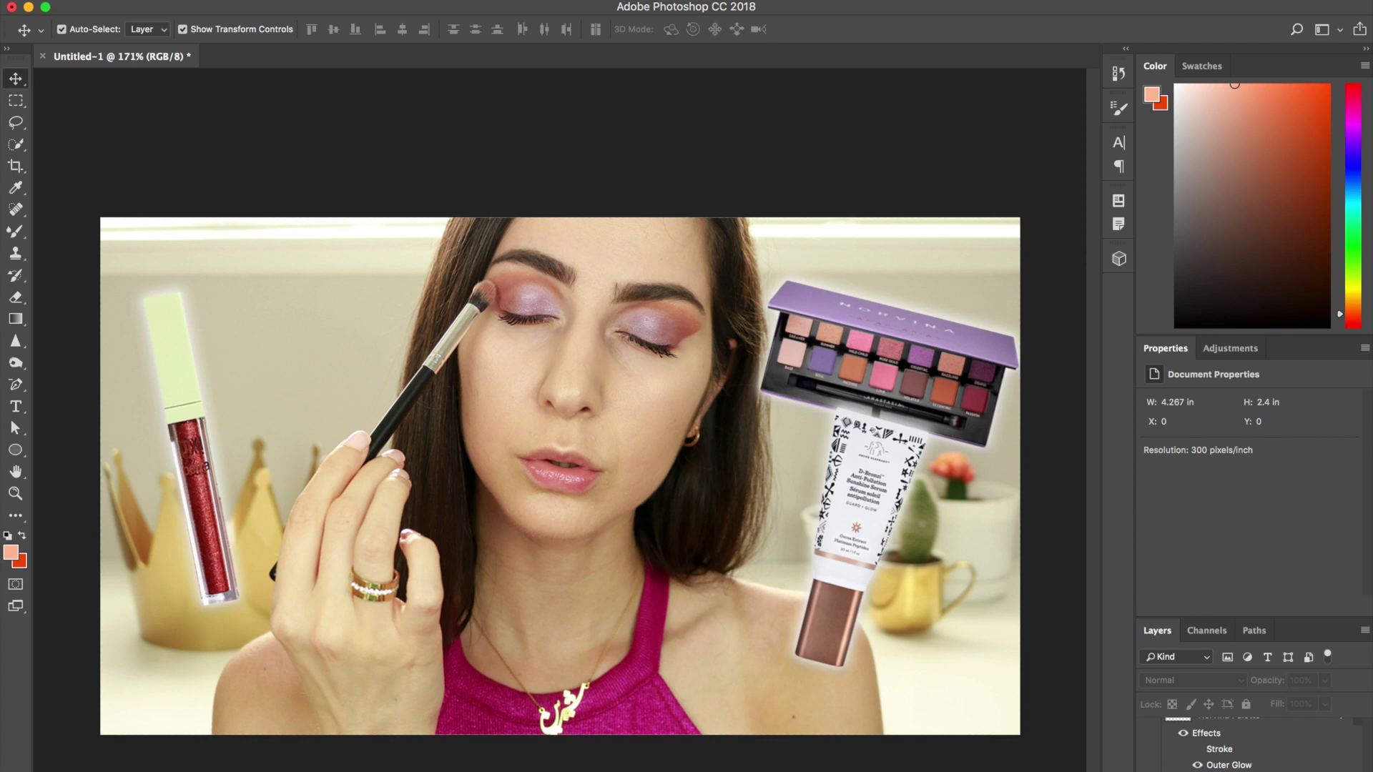